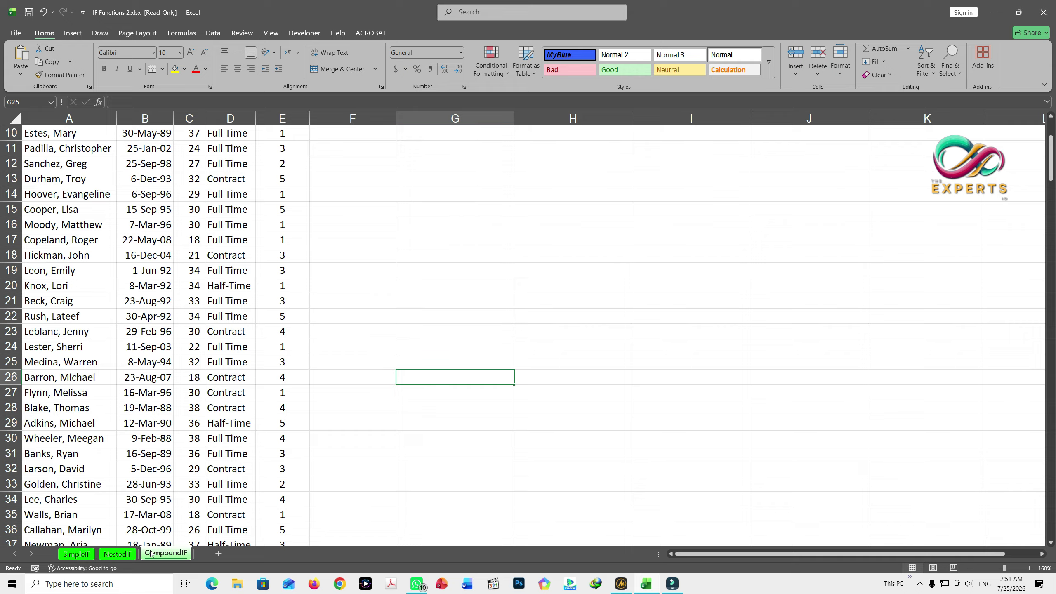
Switch to the SimpleIF sheet and examine the Job Rating column next to the empty Bonus column.
{"action": "left_click", "coordinate": [89, 554]}
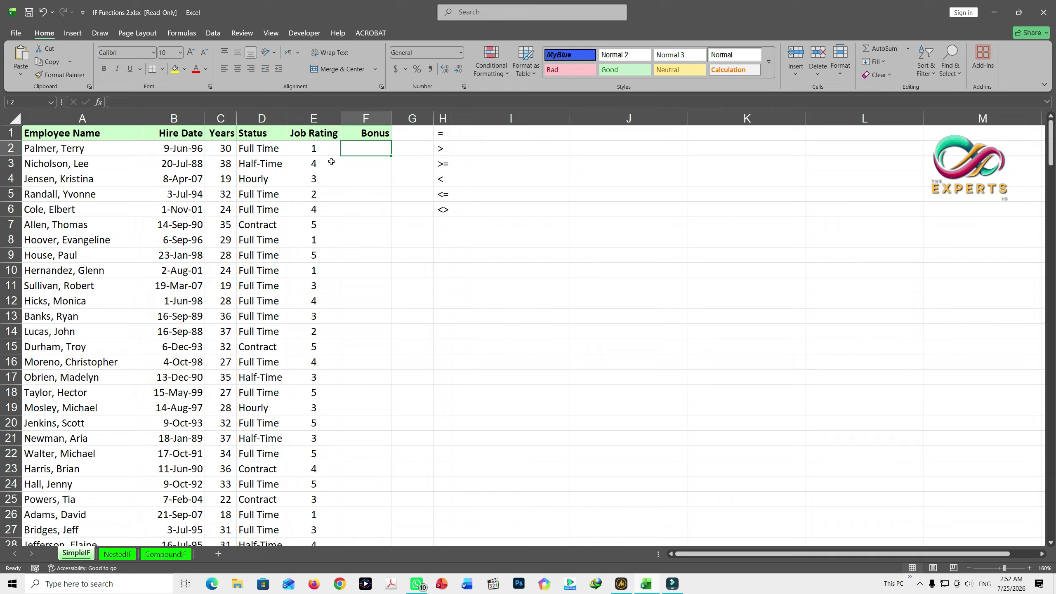
{"action": "left_click", "coordinate": [326, 119]}
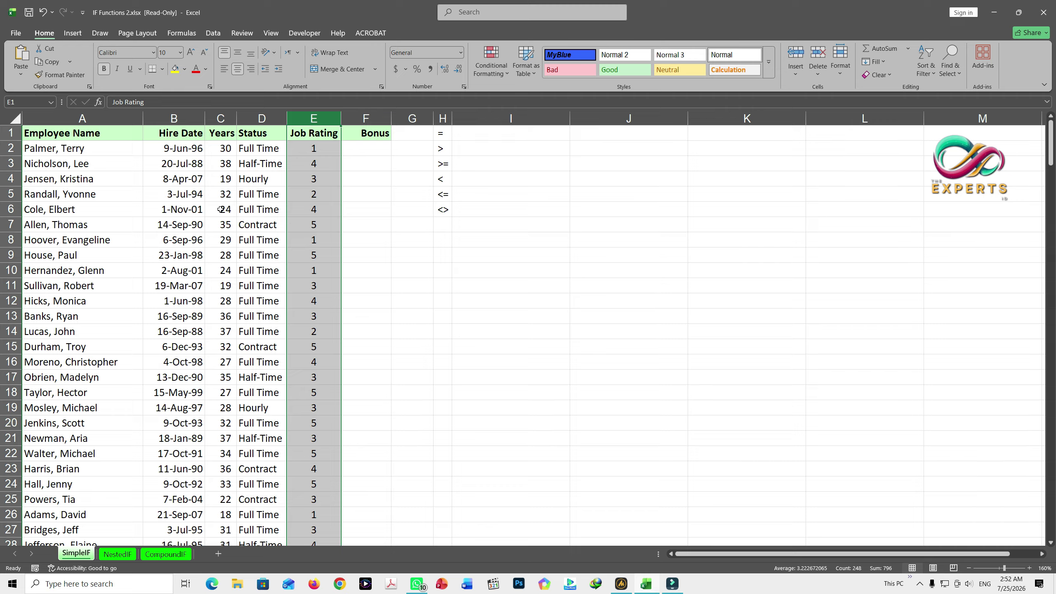
{"action": "left_click", "coordinate": [307, 183]}
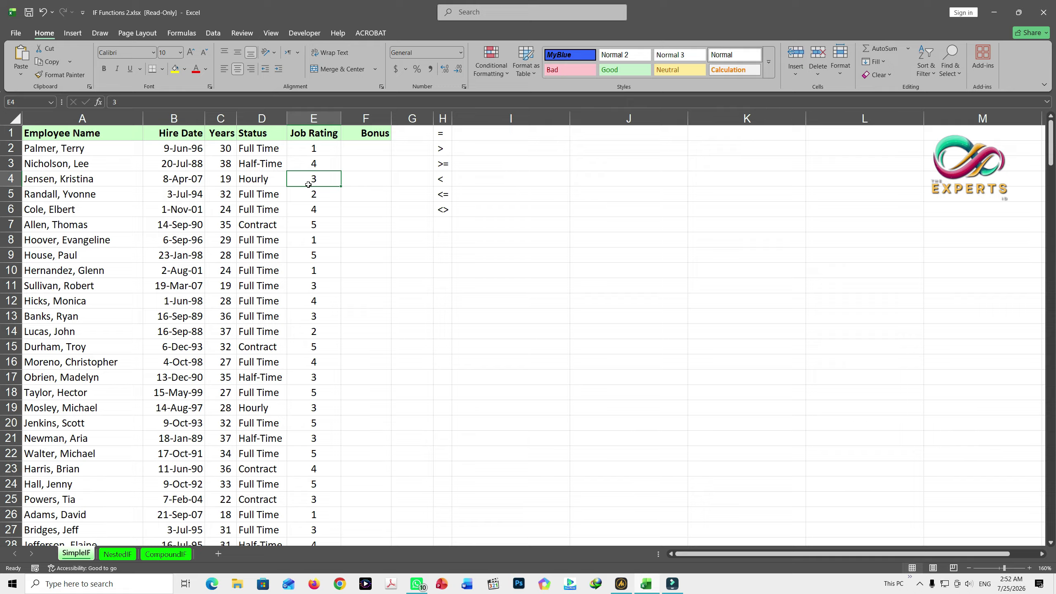
{"action": "left_click", "coordinate": [362, 151]}
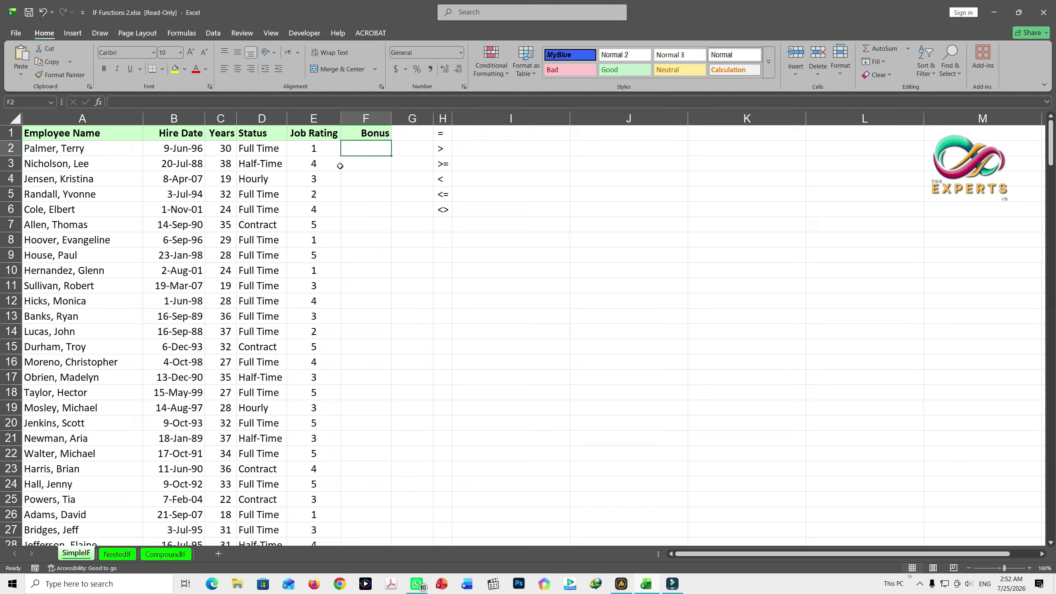
{"action": "left_click", "coordinate": [321, 181]}
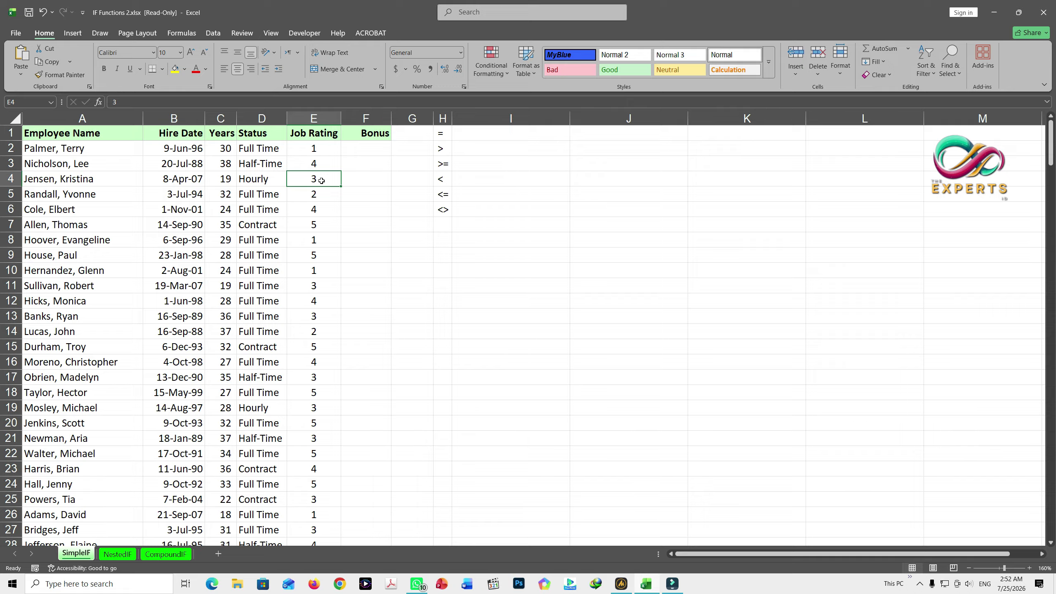
Enter =IF(E2>3,10000,"No Bonus") in cell F2 to work out the first employee's bonus from the job rating.
{"action": "left_click", "coordinate": [378, 150]}
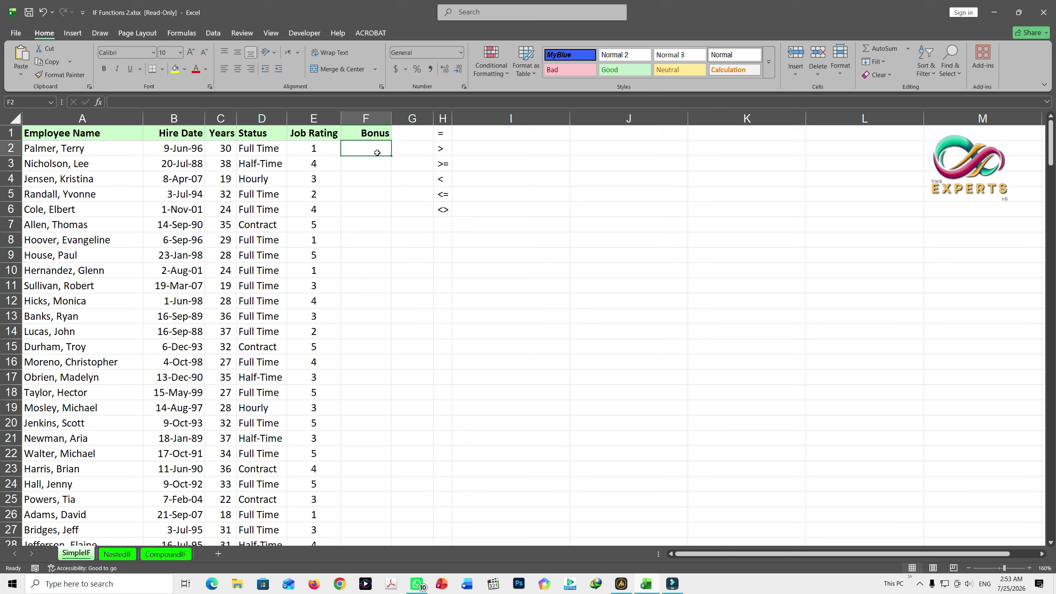
{"action": "type", "text": "="}
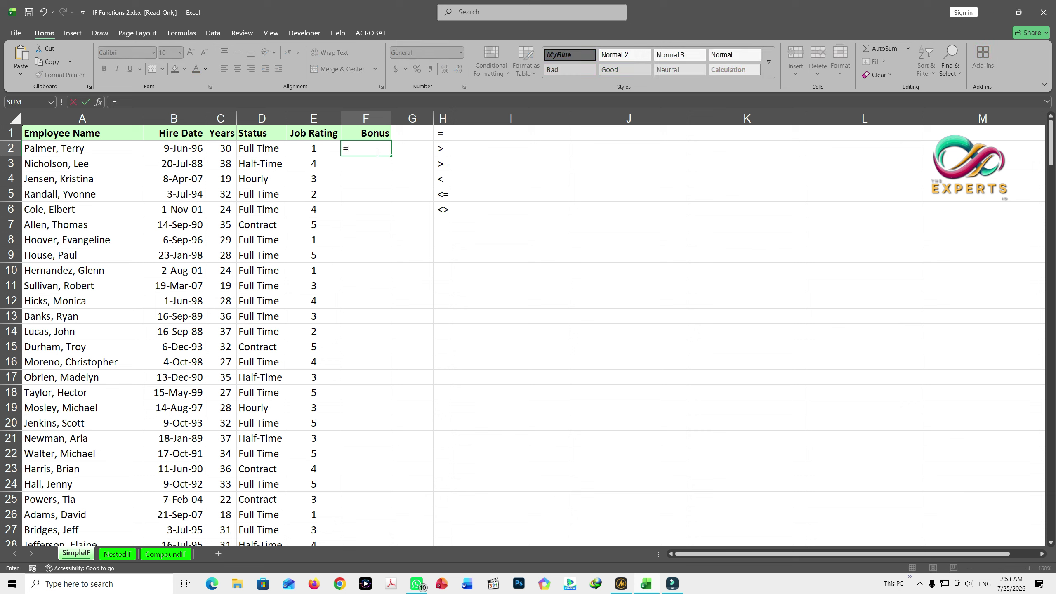
{"action": "type", "text": "if"}
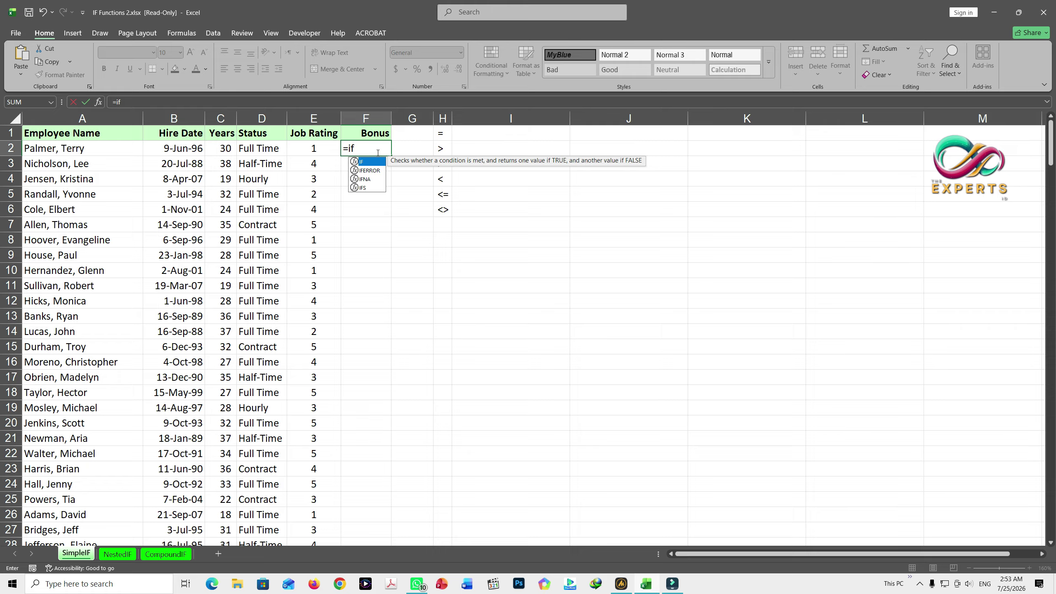
{"action": "type", "text": "("}
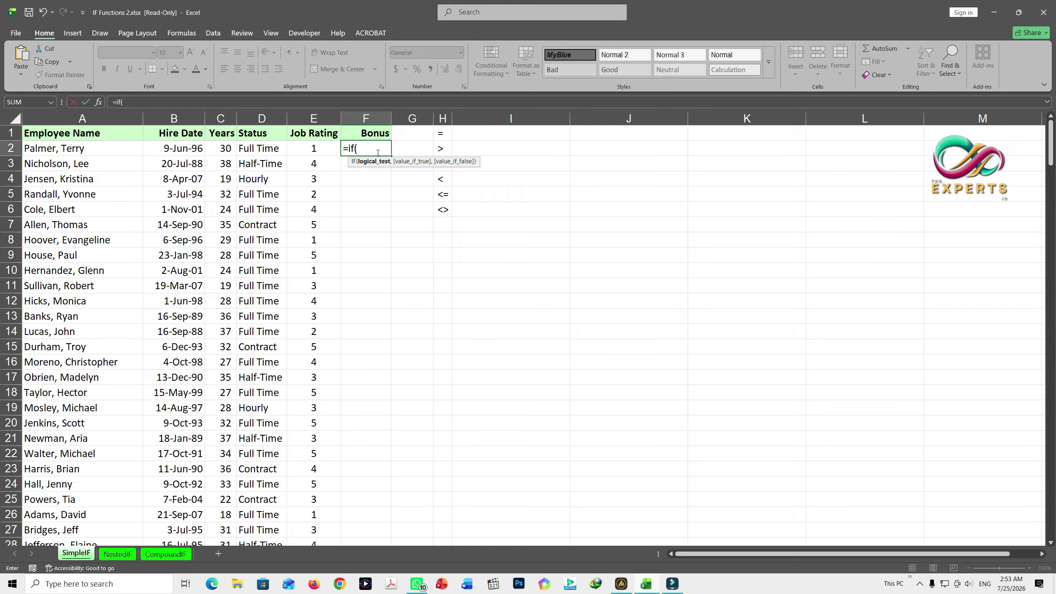
{"action": "left_click", "coordinate": [323, 149]}
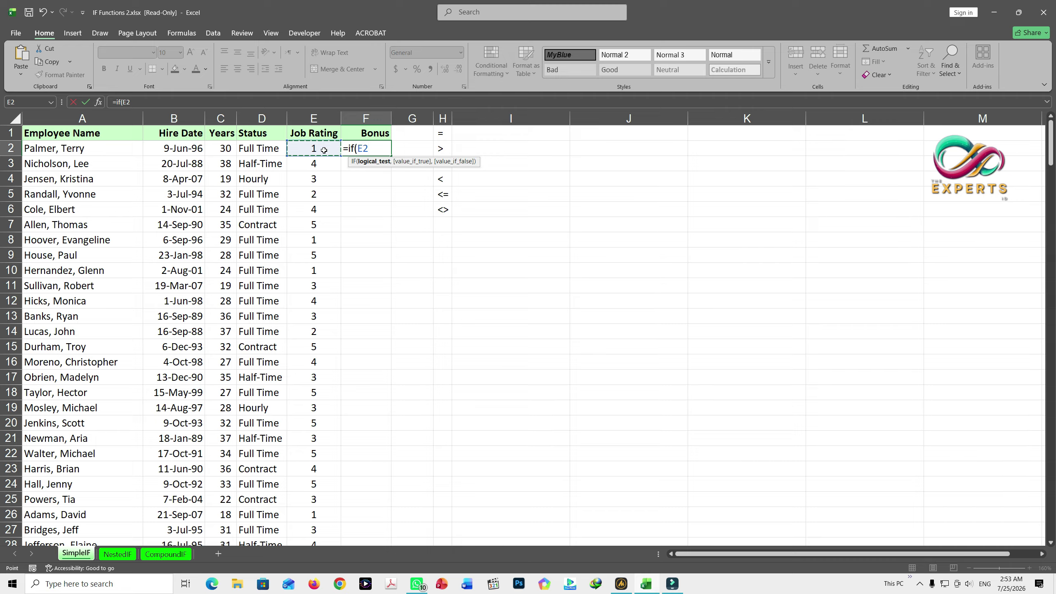
{"action": "type", "text": ">3,"}
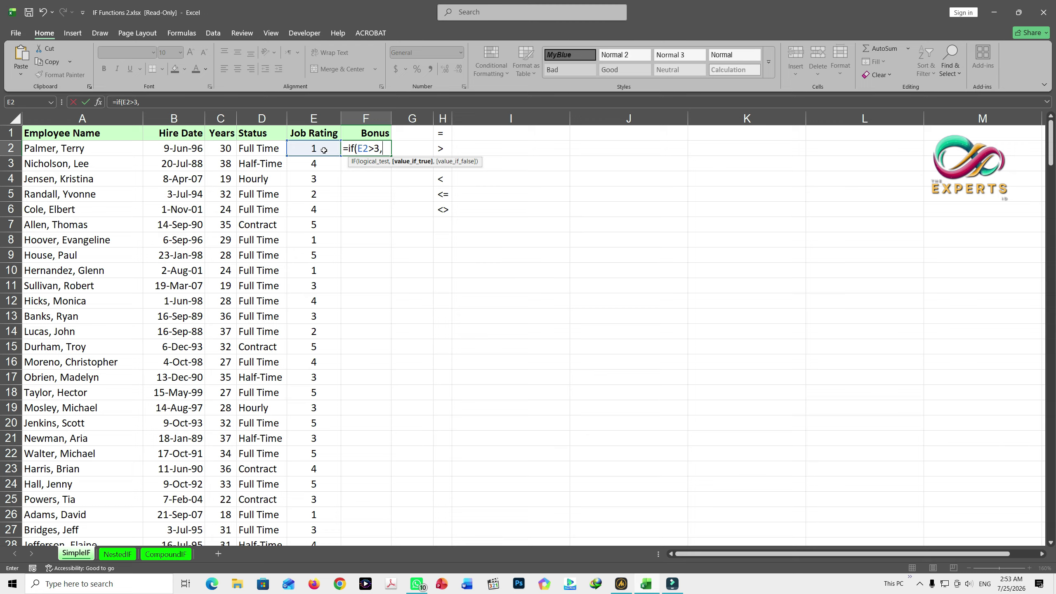
{"action": "type", "text": "10000,"}
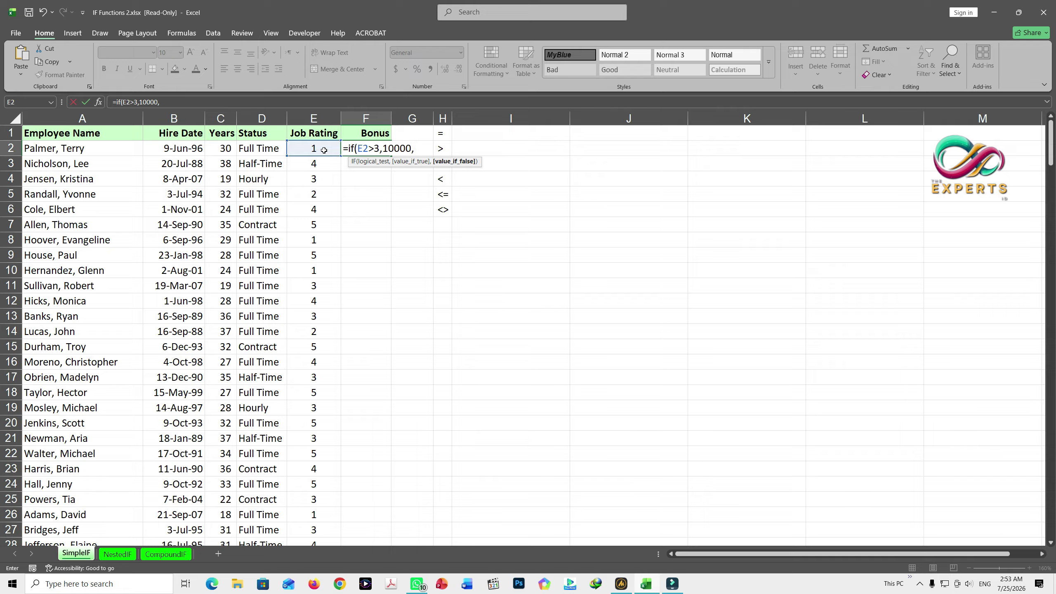
{"action": "type", "text": "\""}
{"action": "type", "text": "No Bonus\")"}
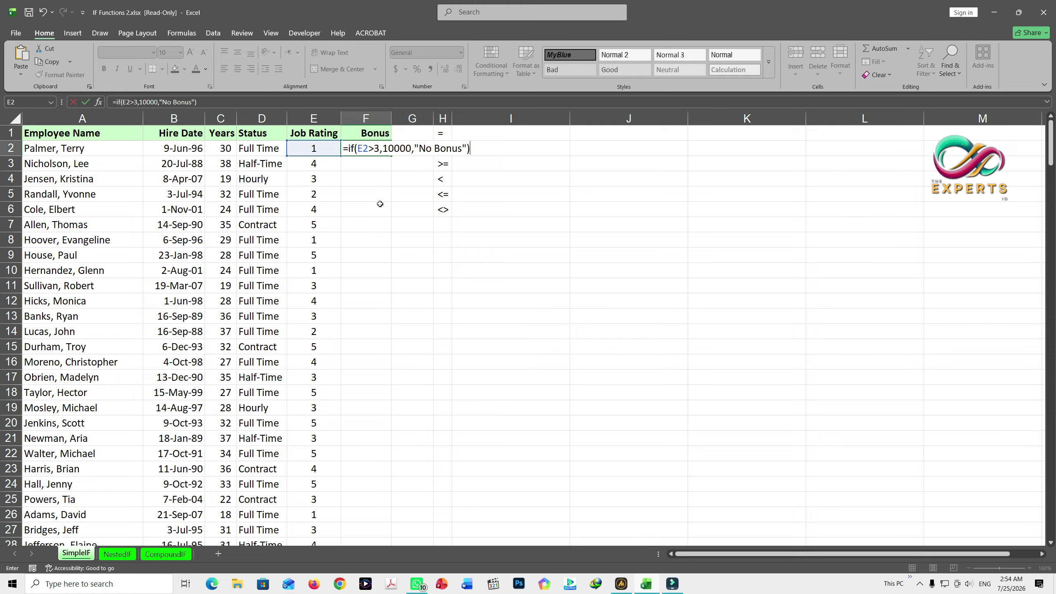
{"action": "key", "text": "Return"}
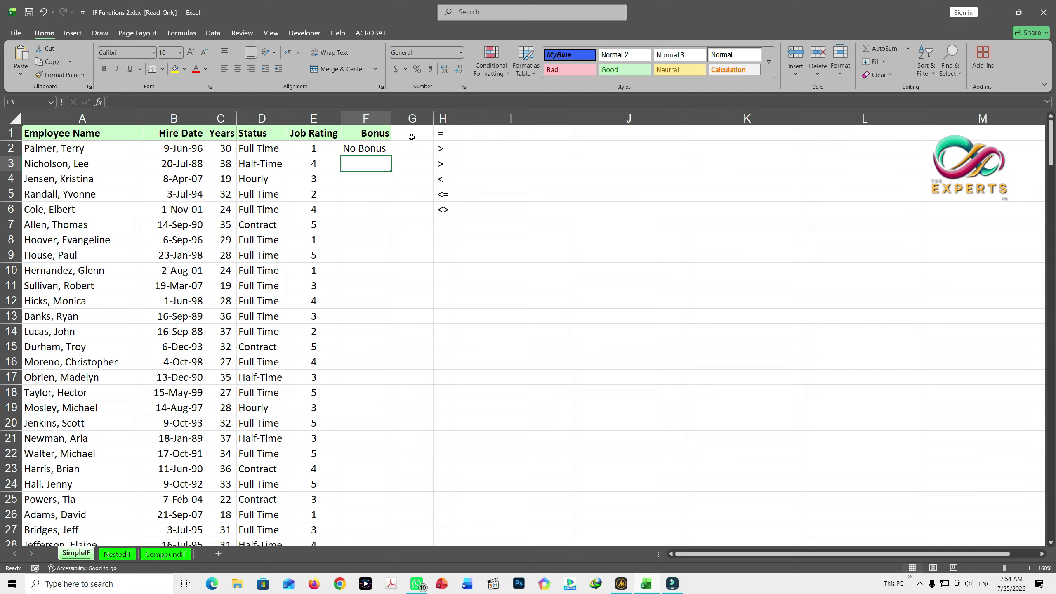
{"action": "left_click", "coordinate": [368, 150]}
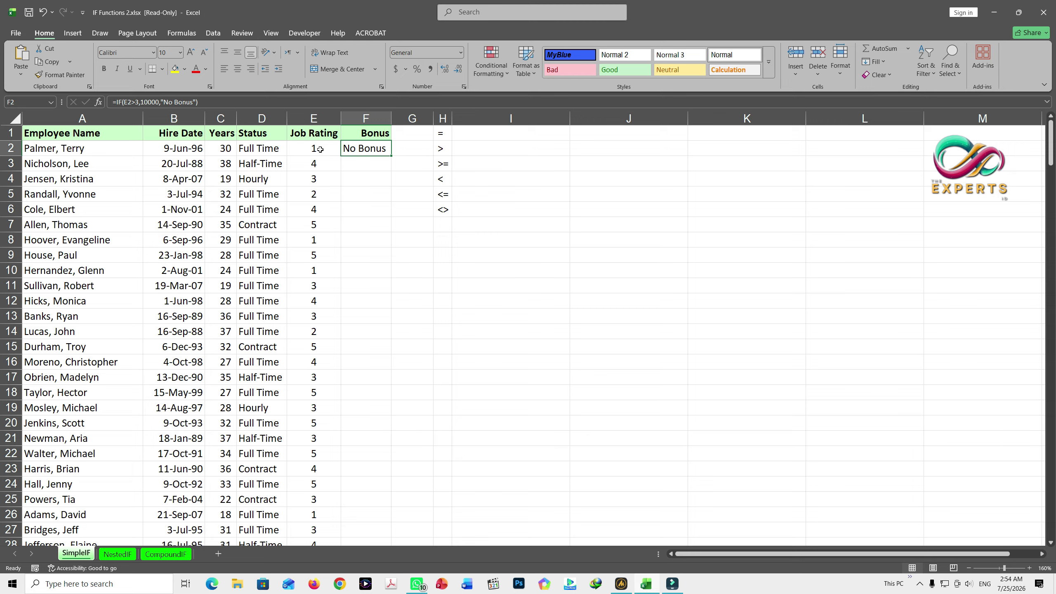
{"action": "left_click", "coordinate": [442, 581]}
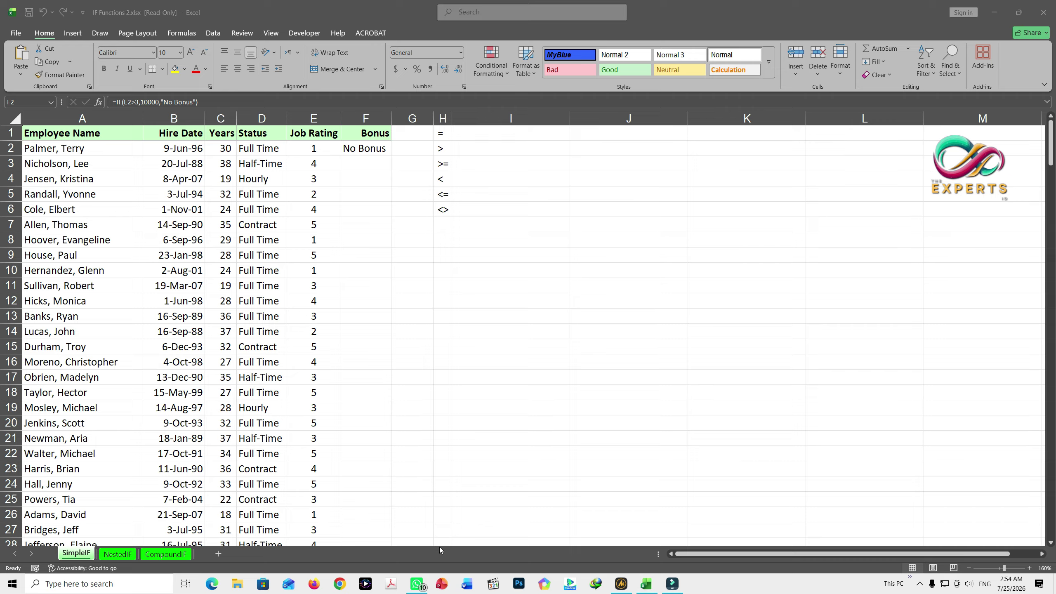
{"action": "left_click", "coordinate": [376, 153]}
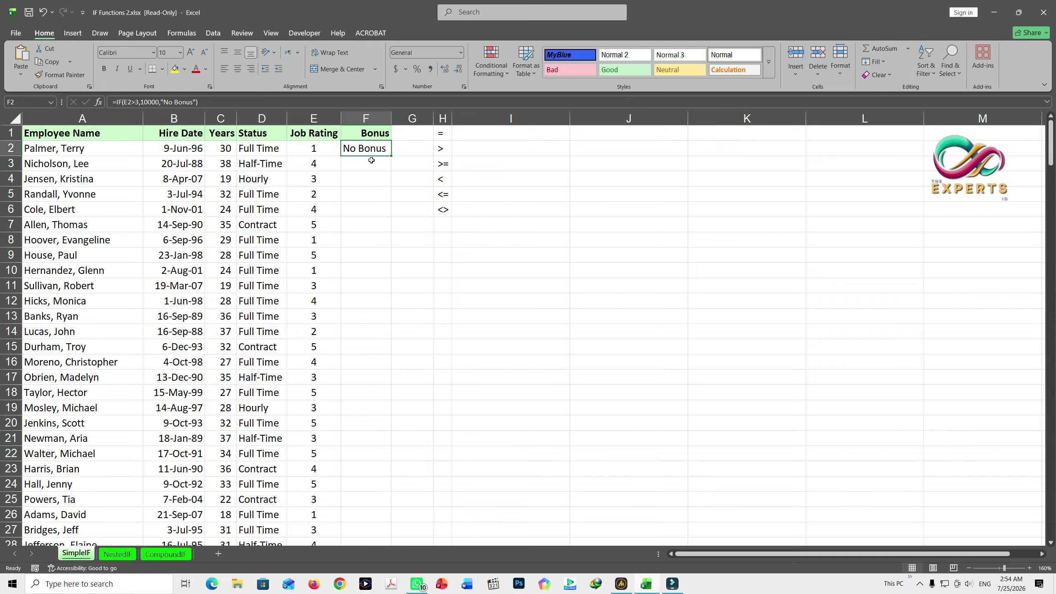
Enter =IF(E3>3,10000,"No Bonus") in cell F3 for the second employee's bonus.
{"action": "left_click", "coordinate": [371, 161]}
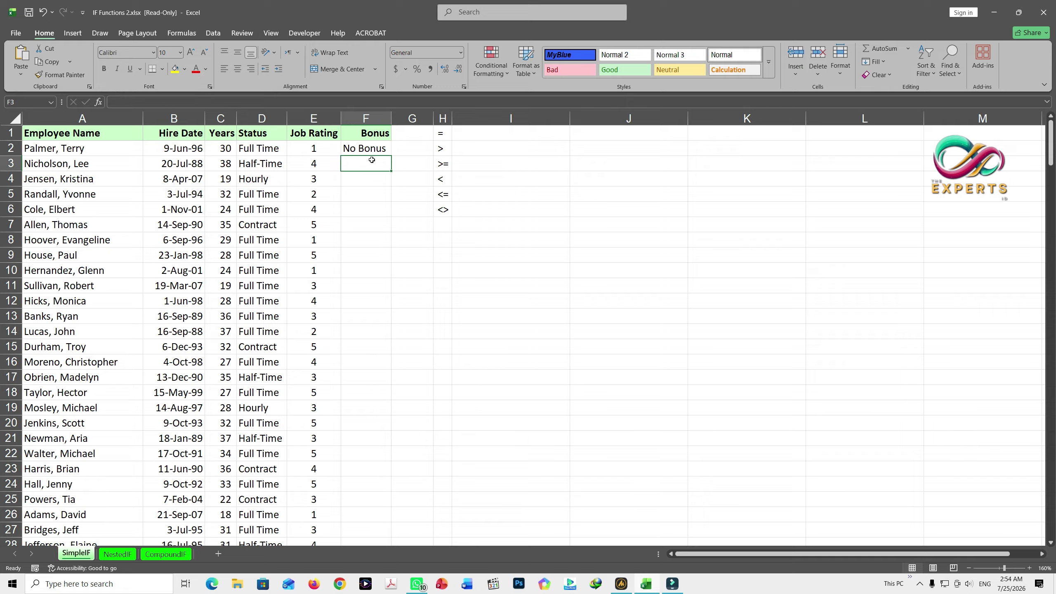
{"action": "type", "text": "="}
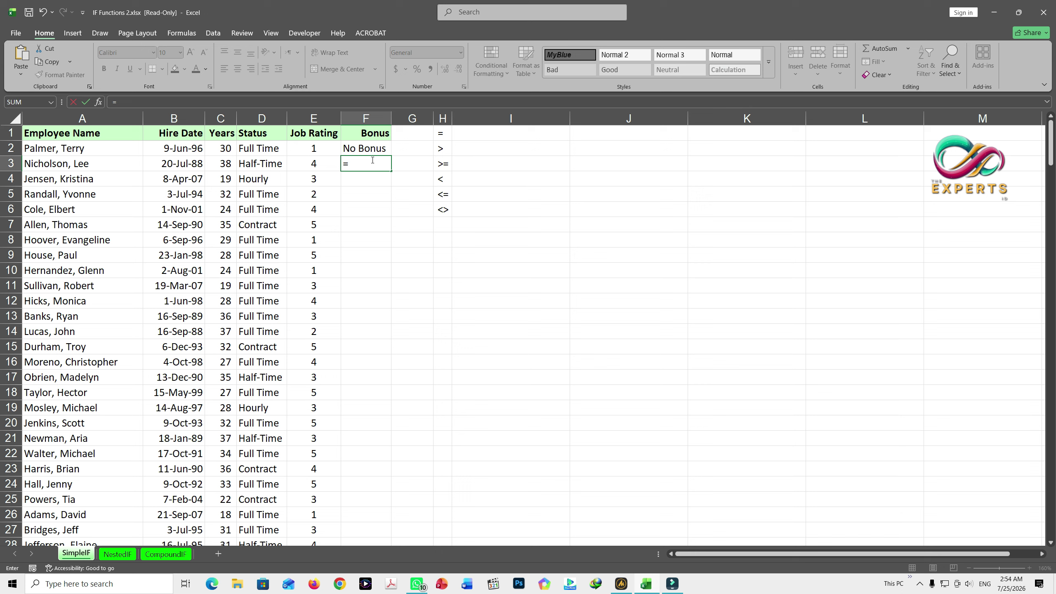
{"action": "type", "text": "if("}
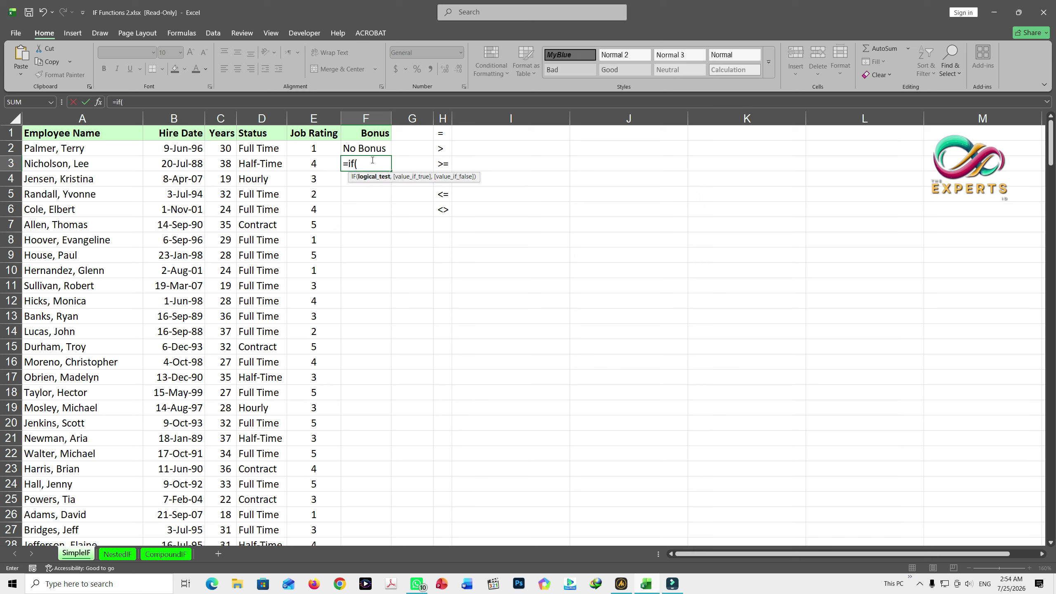
{"action": "left_click", "coordinate": [318, 169]}
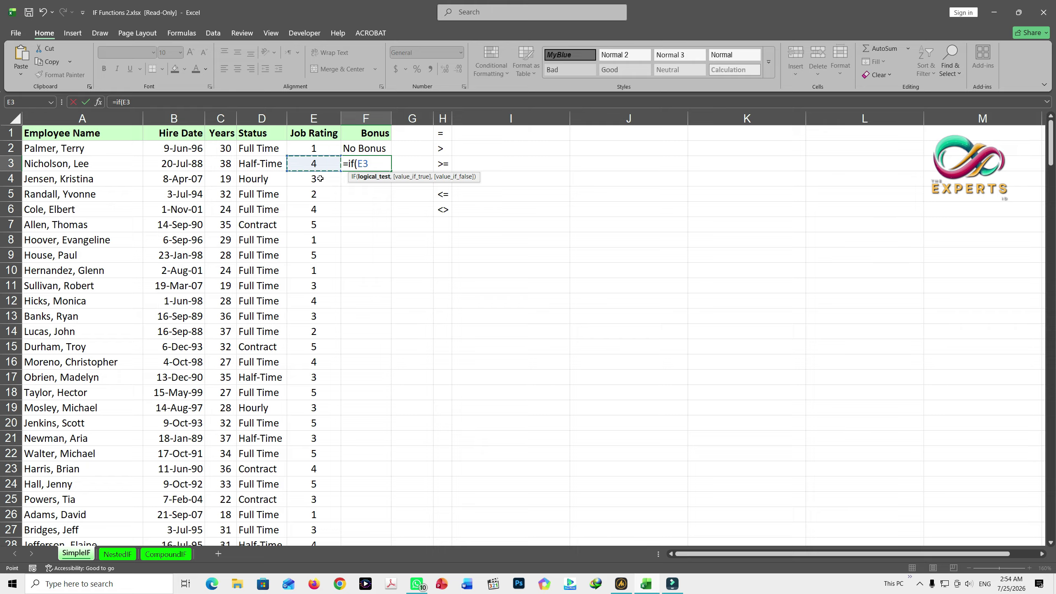
{"action": "type", "text": ">3,"}
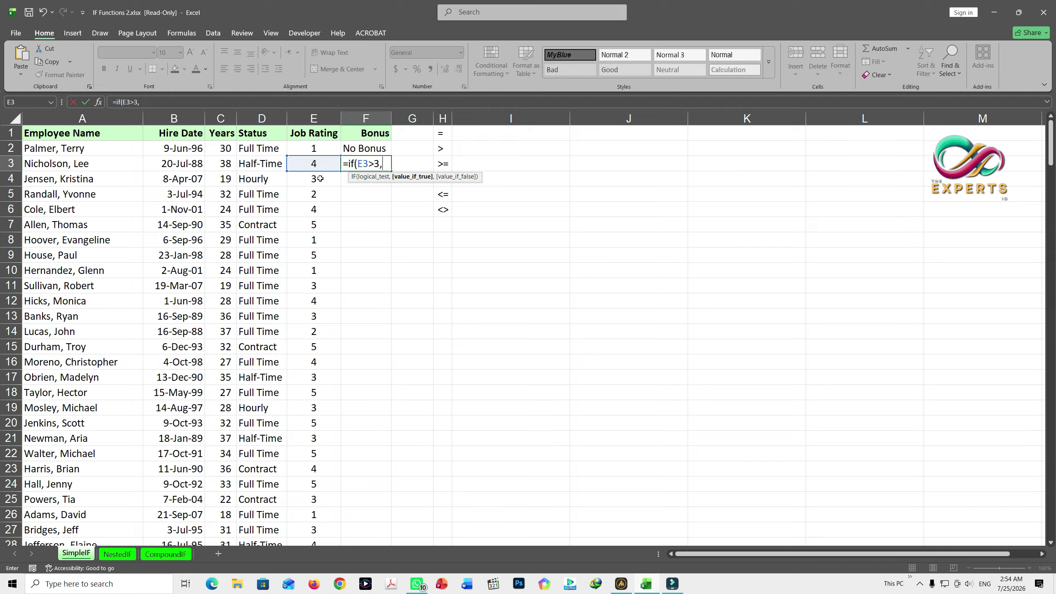
{"action": "type", "text": "10000,"}
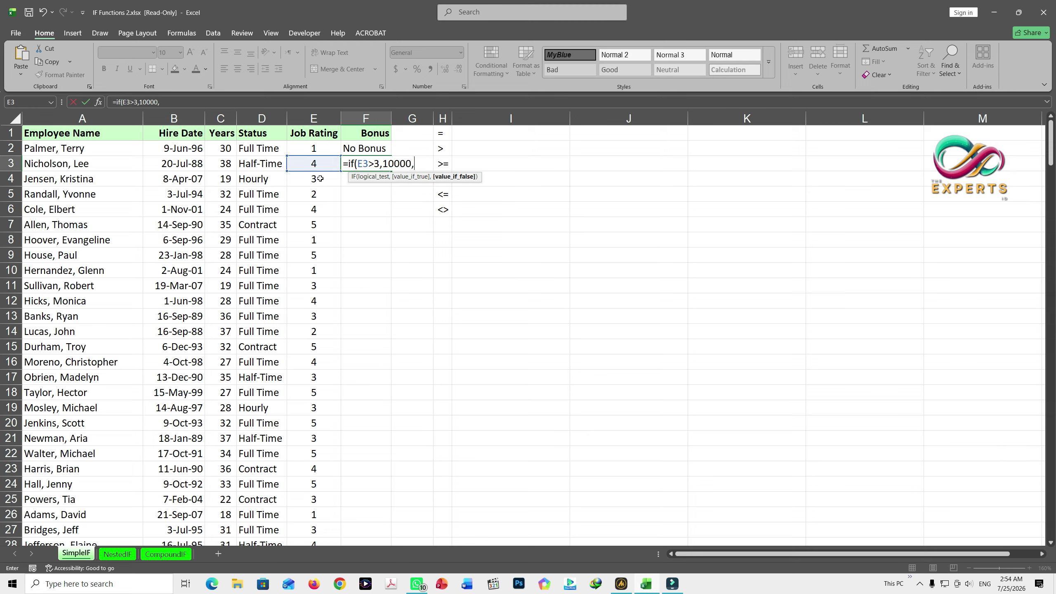
{"action": "type", "text": "\"No Bonus"}
{"action": "type", "text": ")"}
{"action": "left_click", "coordinate": [462, 163]}
{"action": "type", "text": "\""}
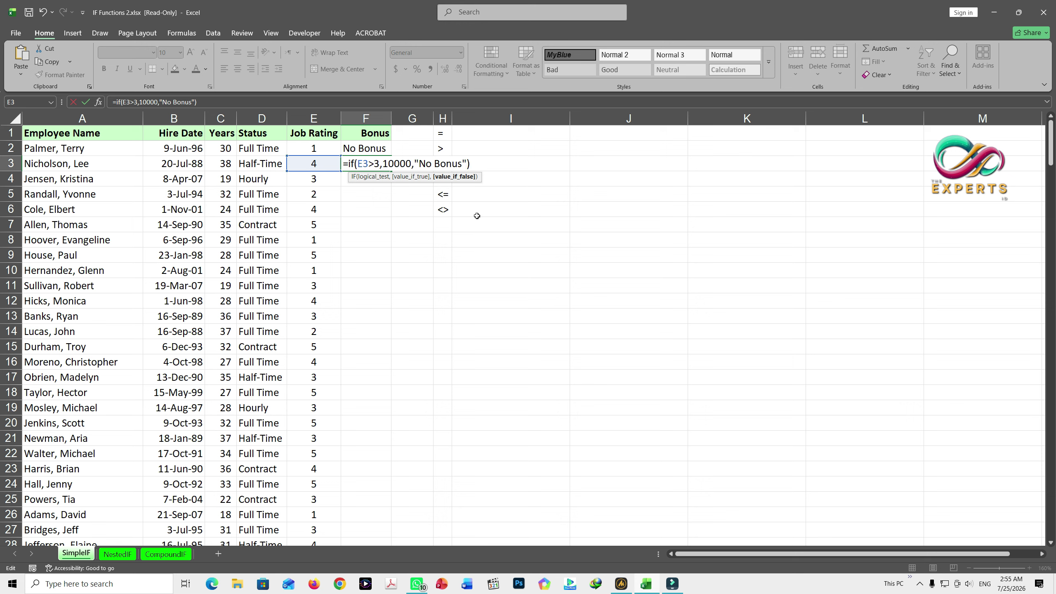
{"action": "key", "text": "Return"}
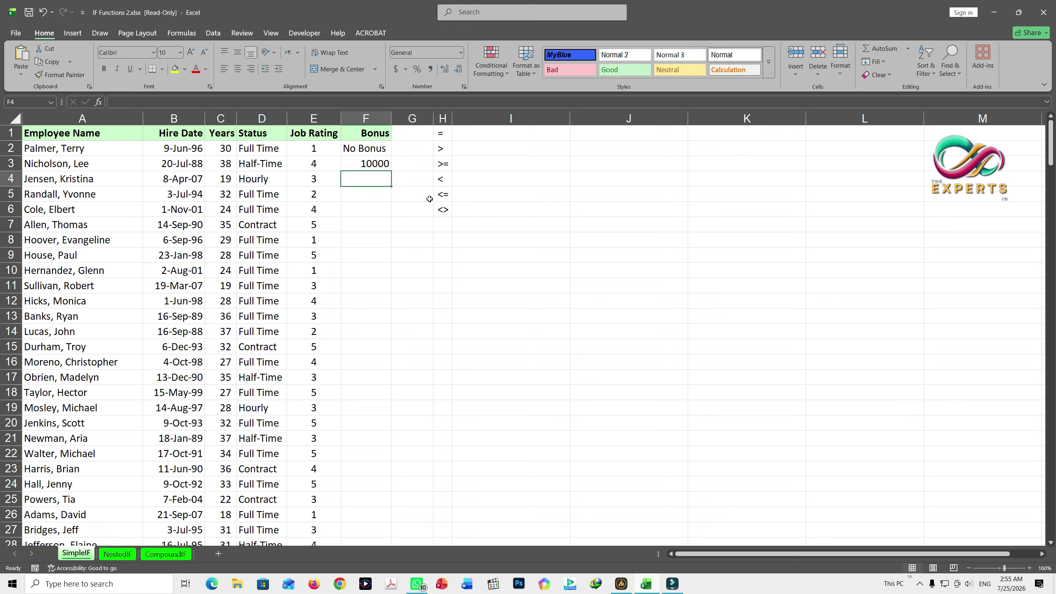
Fill the bonus formula from F3 down the rest of the Bonus column.
{"action": "left_click", "coordinate": [313, 165]}
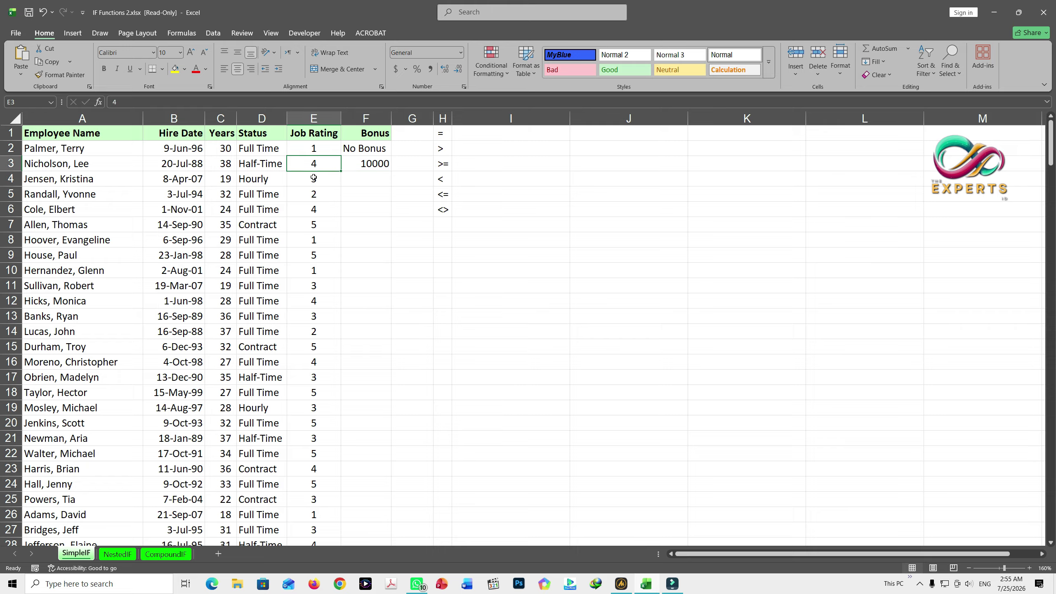
{"action": "left_click", "coordinate": [369, 166]}
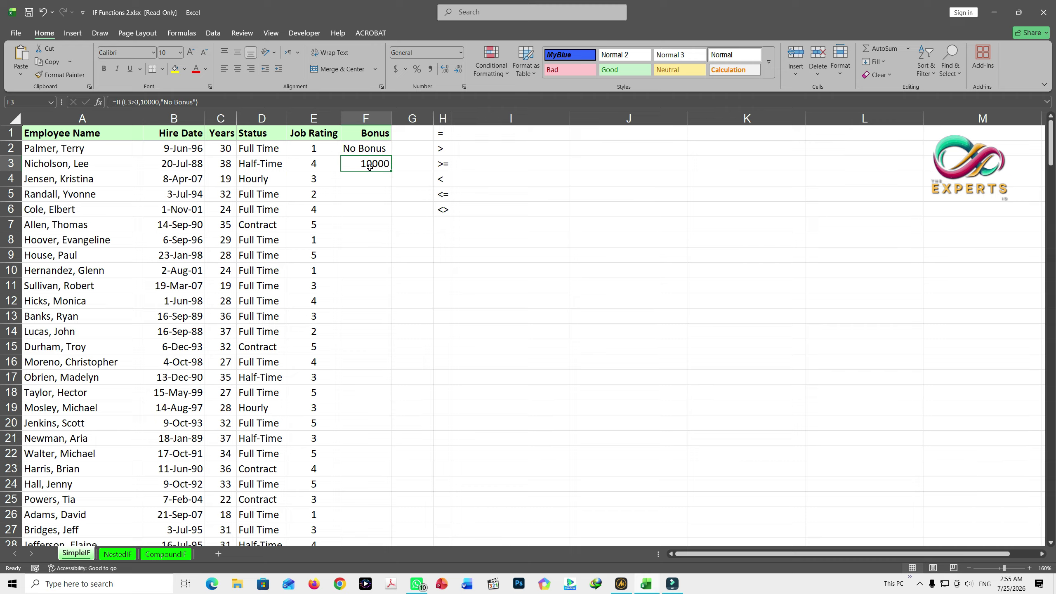
{"action": "double_click", "coordinate": [391, 171]}
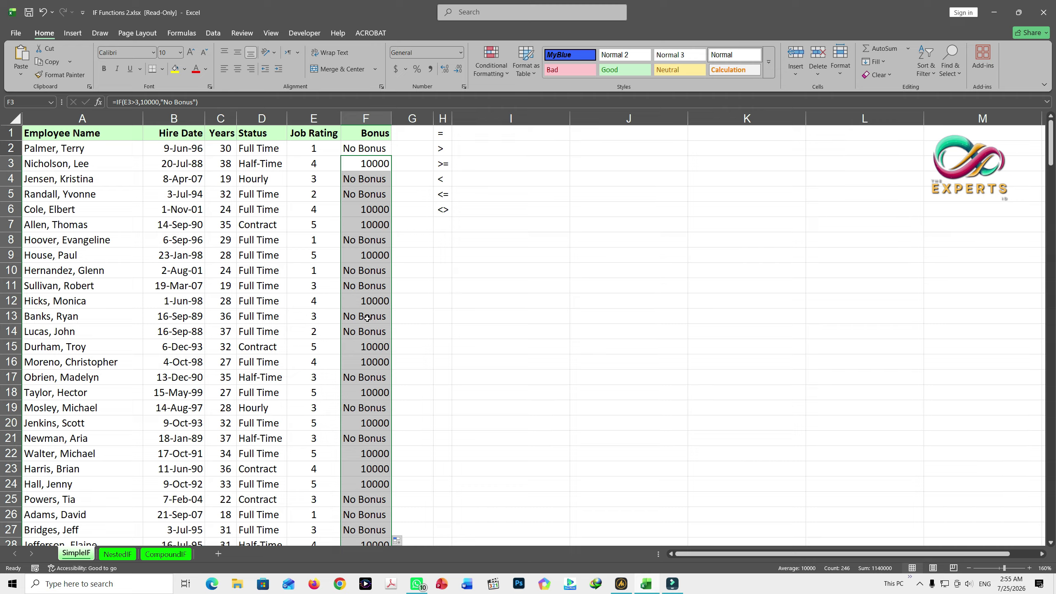
{"action": "left_click", "coordinate": [381, 148]}
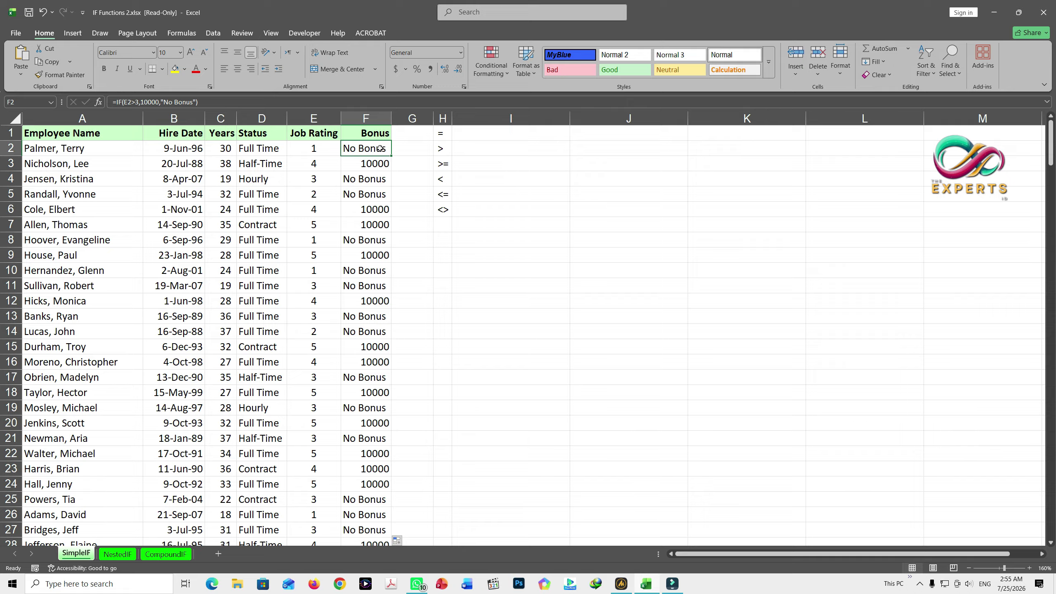
{"action": "double_click", "coordinate": [380, 148]}
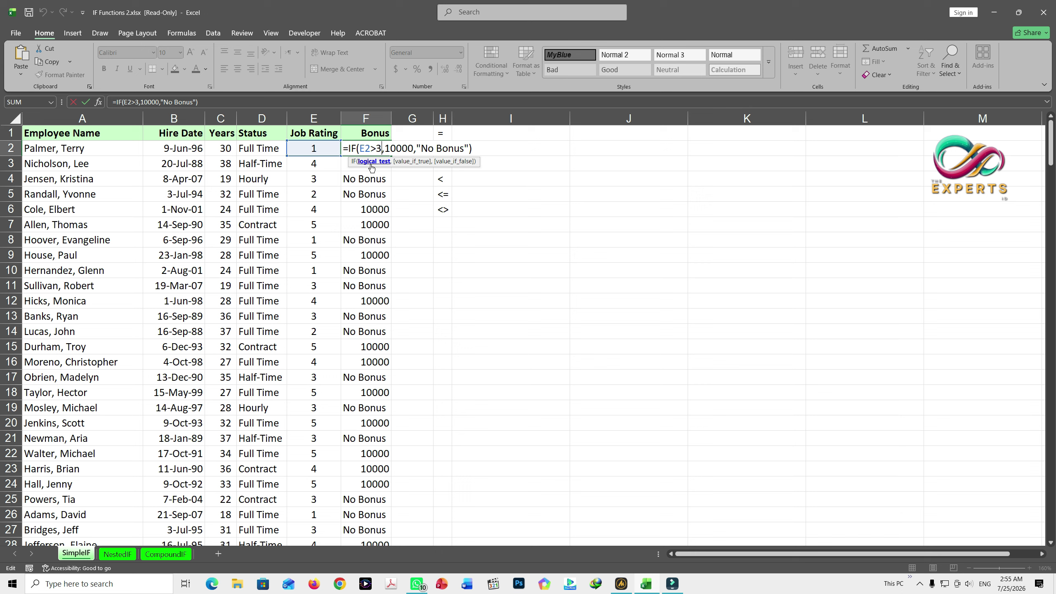
{"action": "left_click", "coordinate": [366, 164]}
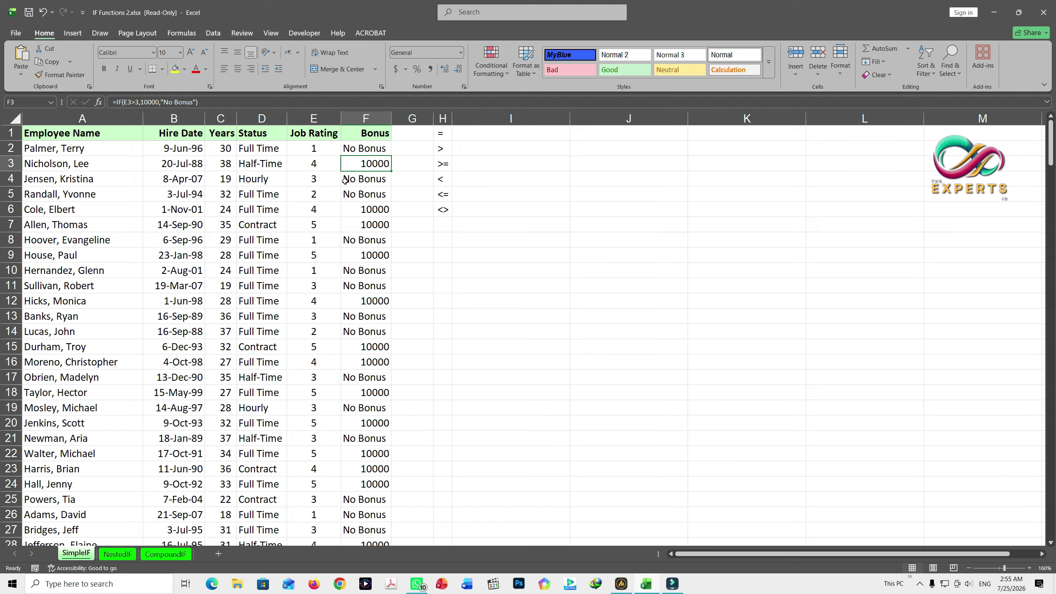
Change the logical test in F2's bonus formula to E2>=3 and select F2 again.
{"action": "left_click", "coordinate": [375, 149]}
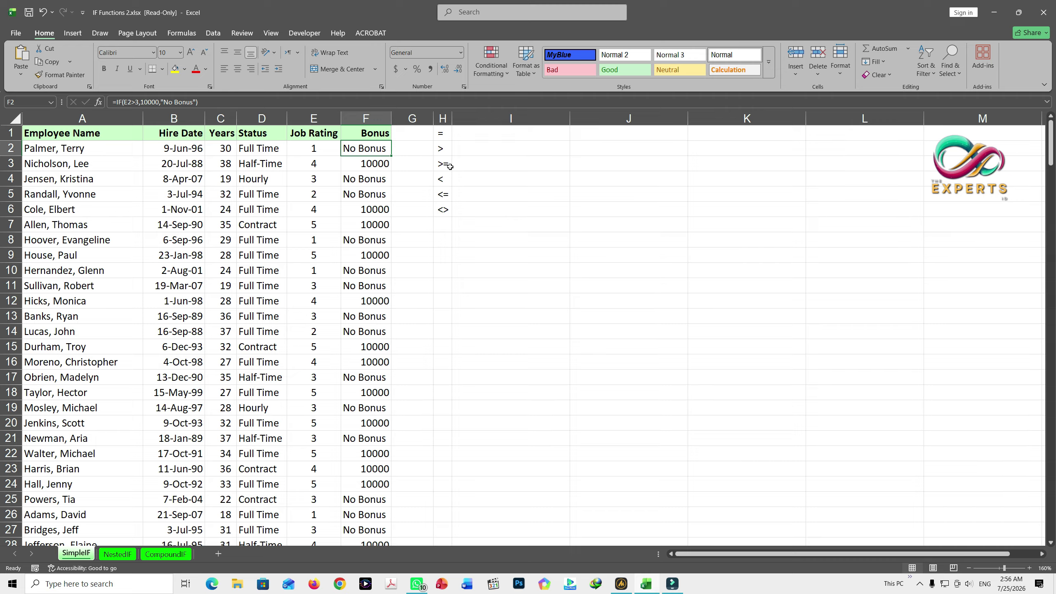
{"action": "double_click", "coordinate": [387, 149]}
{"action": "left_click", "coordinate": [377, 149]}
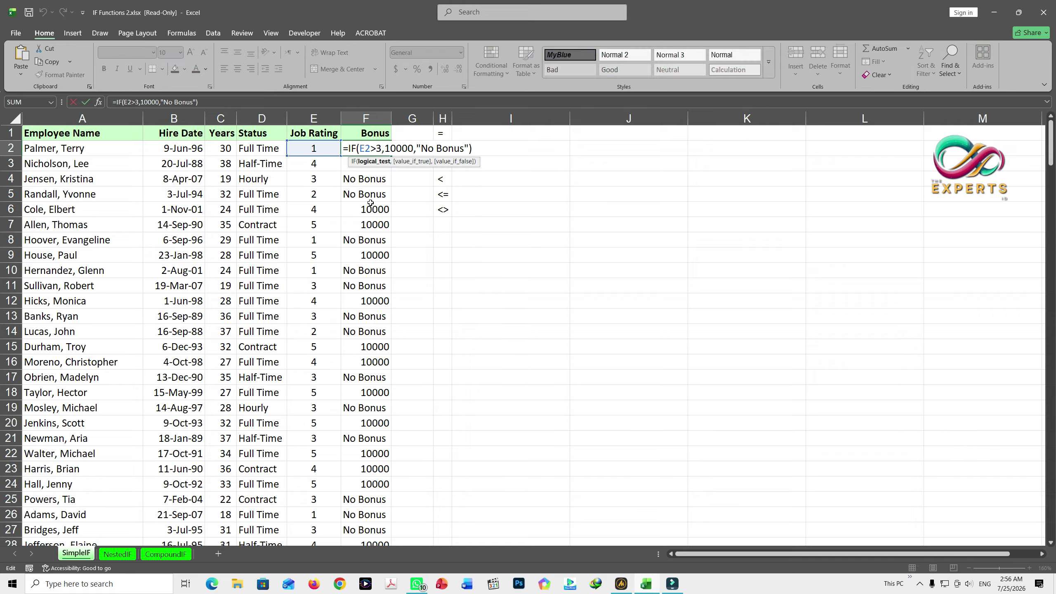
{"action": "type", "text": "="}
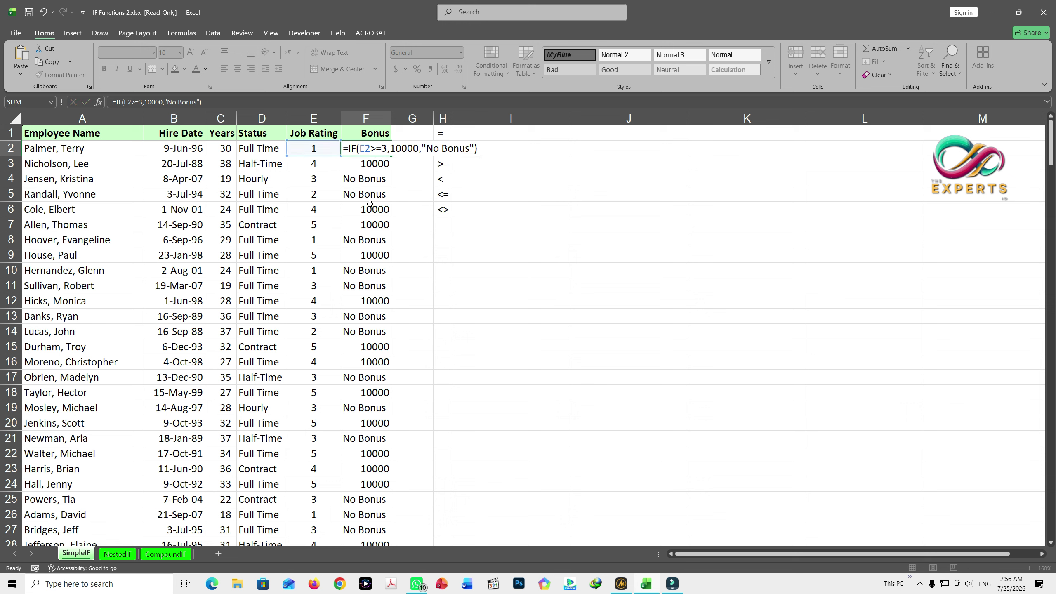
{"action": "key", "text": "Return"}
{"action": "left_click", "coordinate": [382, 148]}
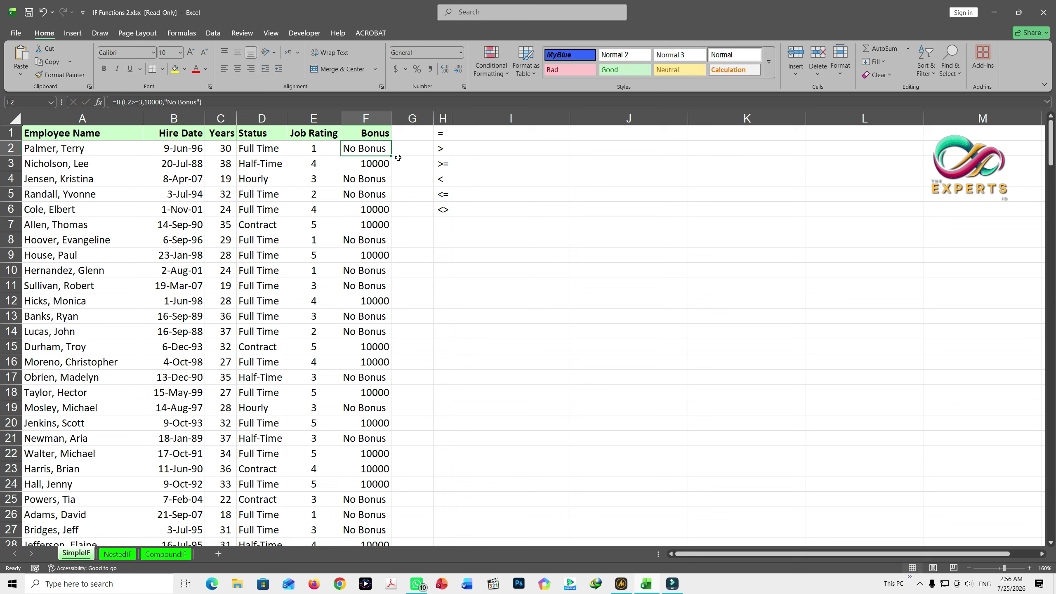
Fill F2's bonus formula with the E2>=3 test down the Bonus column and highlight D4:F4 to check a rating of 3.
{"action": "double_click", "coordinate": [391, 156]}
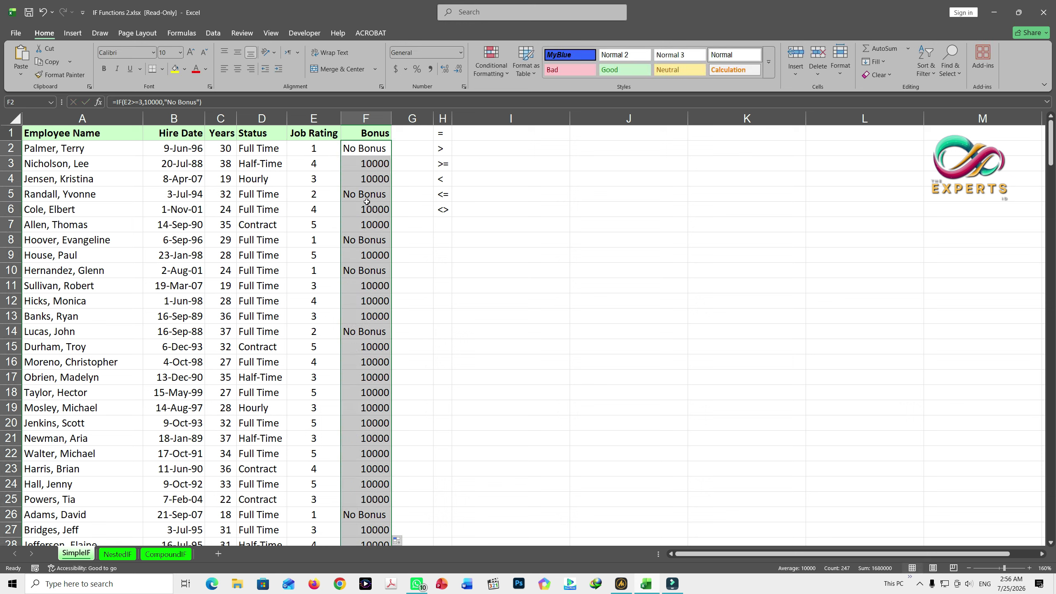
{"action": "left_click_drag", "start_coordinate": [258, 183], "coordinate": [361, 185]}
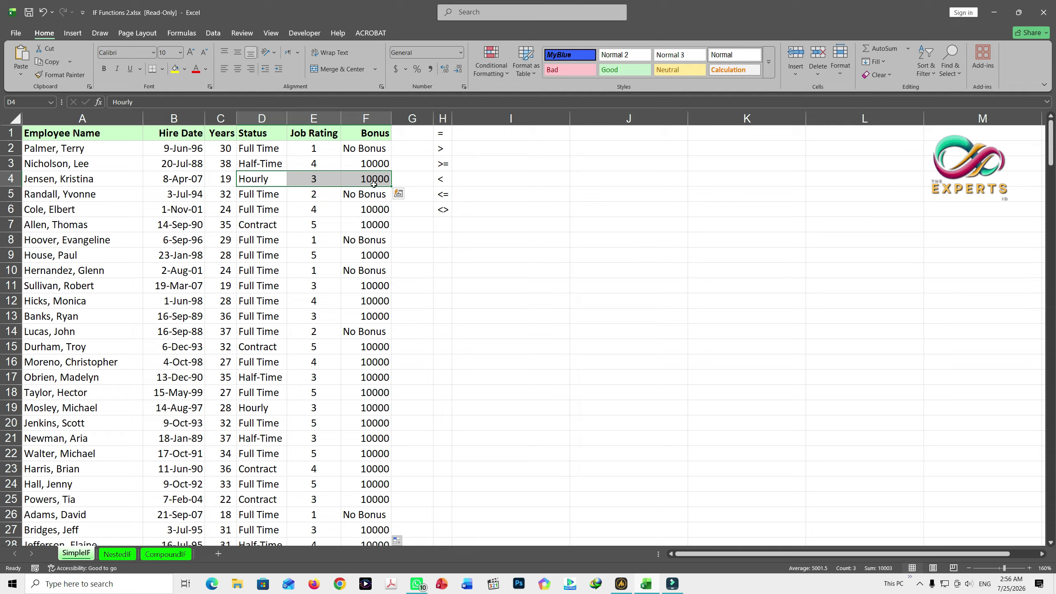
Change the logical test in F2's bonus formula to E2>3 and refill the formula down the Bonus column.
{"action": "double_click", "coordinate": [378, 146]}
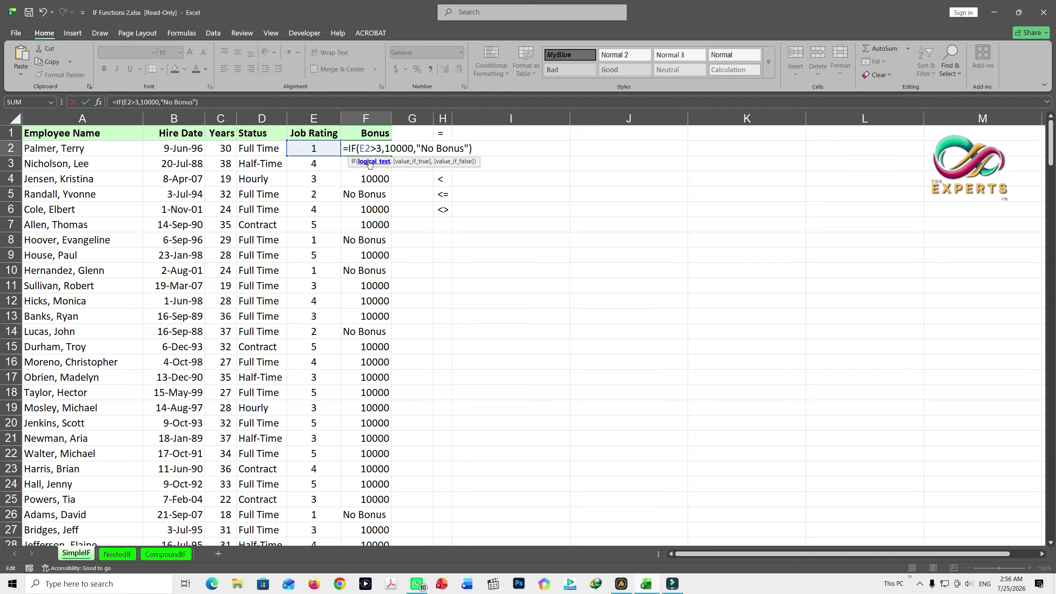
{"action": "key", "text": "Return"}
{"action": "left_click", "coordinate": [365, 148]}
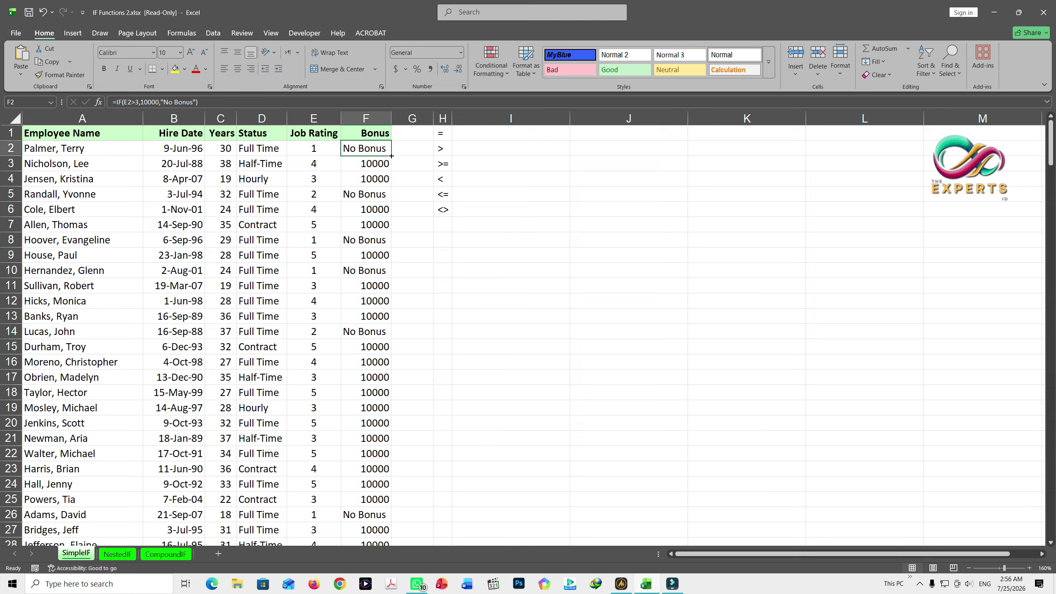
{"action": "double_click", "coordinate": [390, 156]}
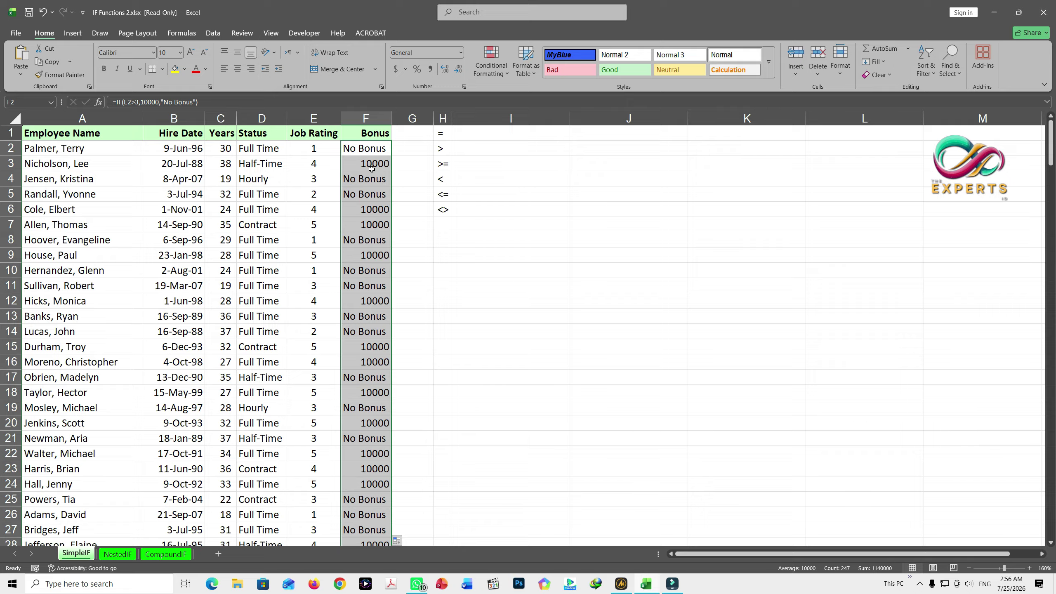
Add filters to the header row of the employee table on the SimpleIF sheet.
{"action": "left_click", "coordinate": [372, 134]}
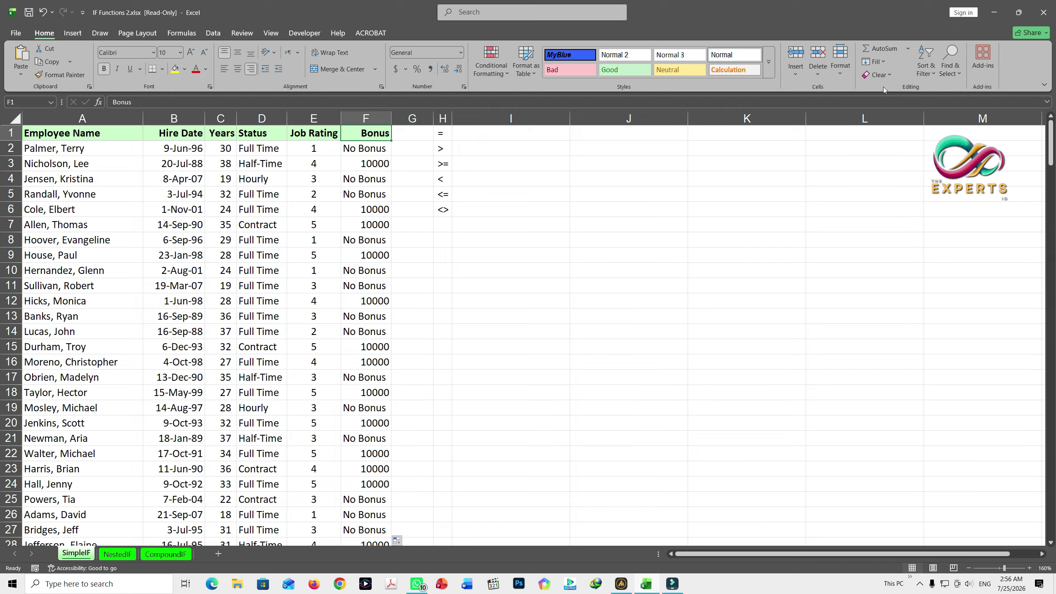
{"action": "left_click", "coordinate": [923, 72]}
{"action": "left_click", "coordinate": [944, 136]}
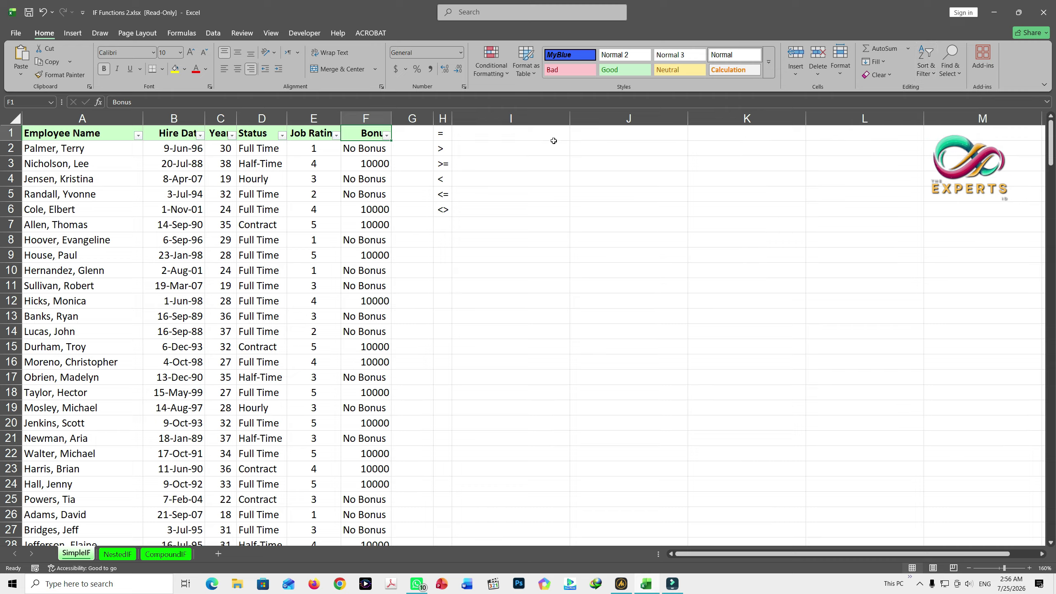
Filter the Bonus column to 10000 only and look through the job ratings of the matching employees.
{"action": "left_click", "coordinate": [386, 135]}
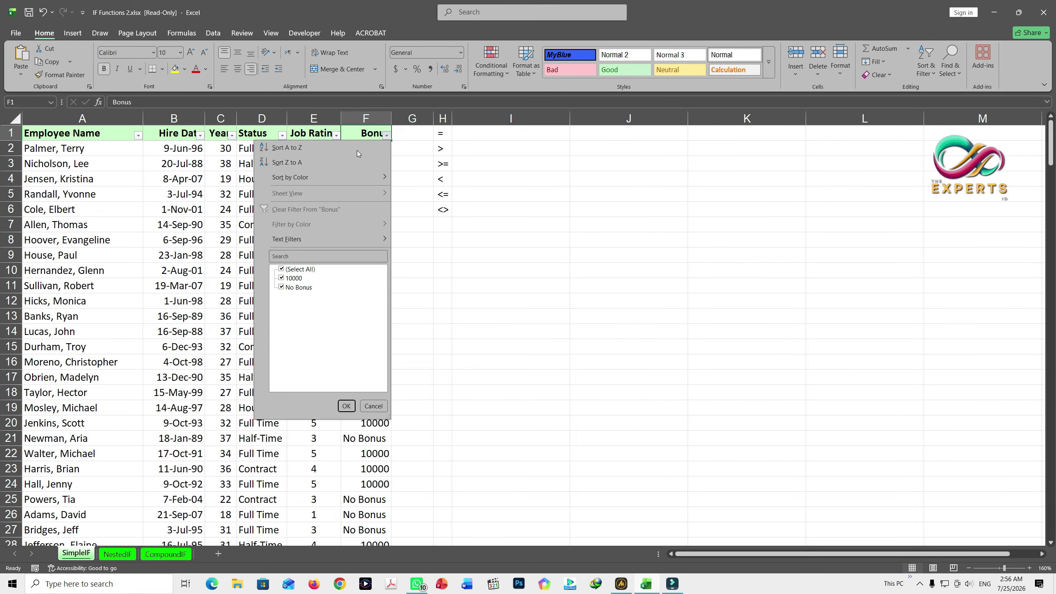
{"action": "left_click", "coordinate": [281, 268]}
{"action": "left_click", "coordinate": [281, 279]}
{"action": "left_click", "coordinate": [347, 406]}
{"action": "scroll", "coordinate": [320, 276], "scroll_direction": "down", "scroll_amount": 5}
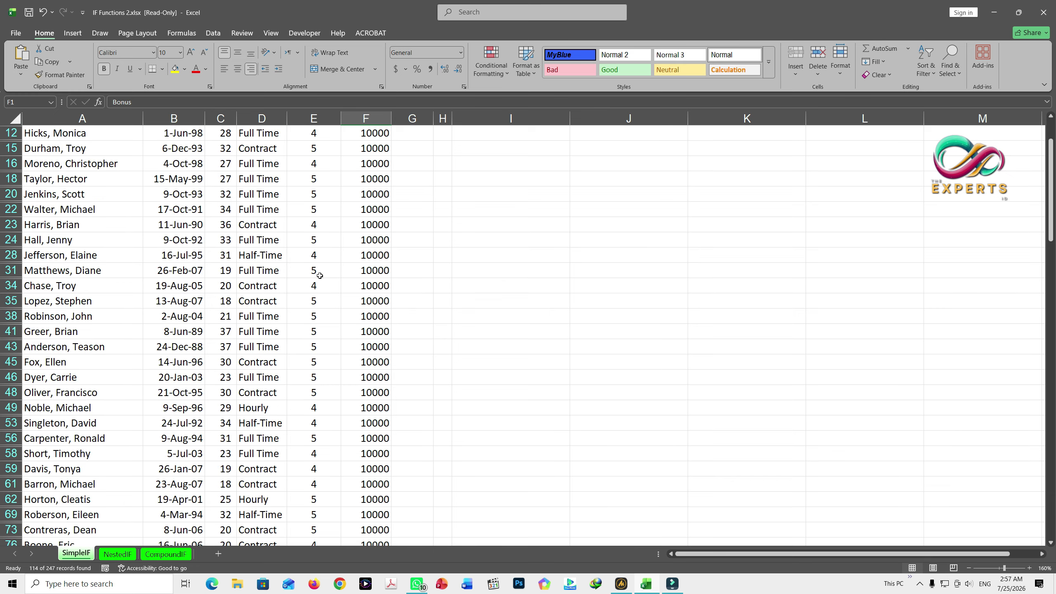
{"action": "scroll", "coordinate": [319, 275], "scroll_direction": "down", "scroll_amount": 3}
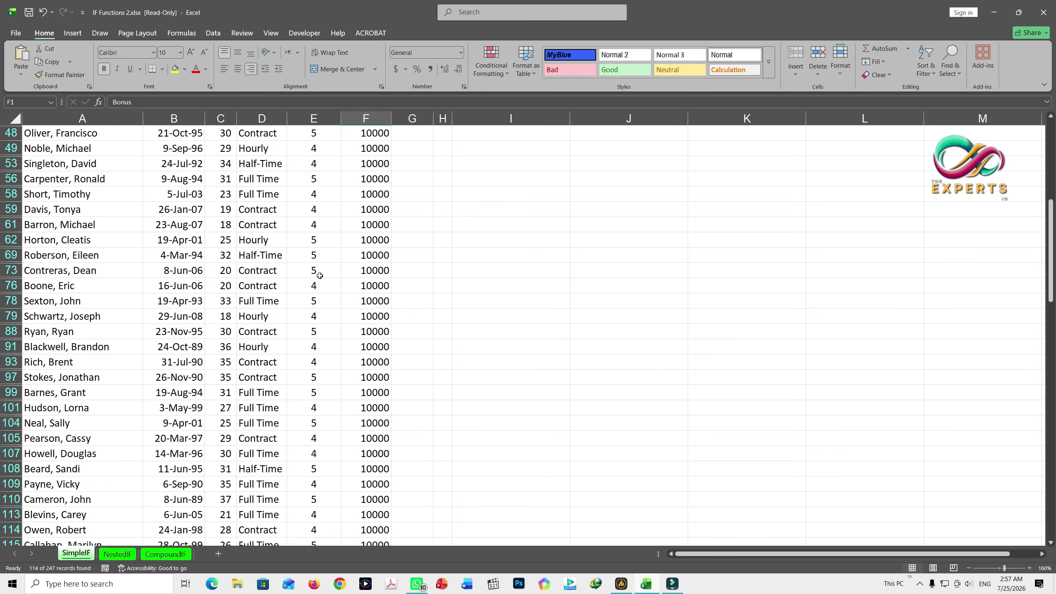
{"action": "scroll", "coordinate": [320, 276], "scroll_direction": "up", "scroll_amount": 8}
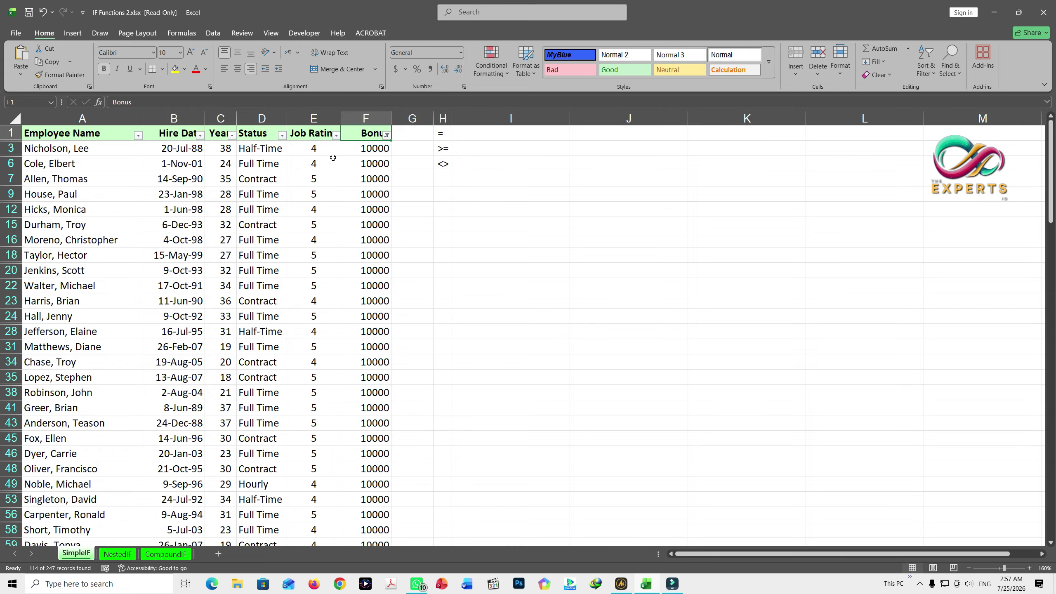
Filter the Bonus column to No Bonus to review those job ratings, and show all rows again.
{"action": "left_click", "coordinate": [386, 134]}
{"action": "left_click", "coordinate": [281, 269]}
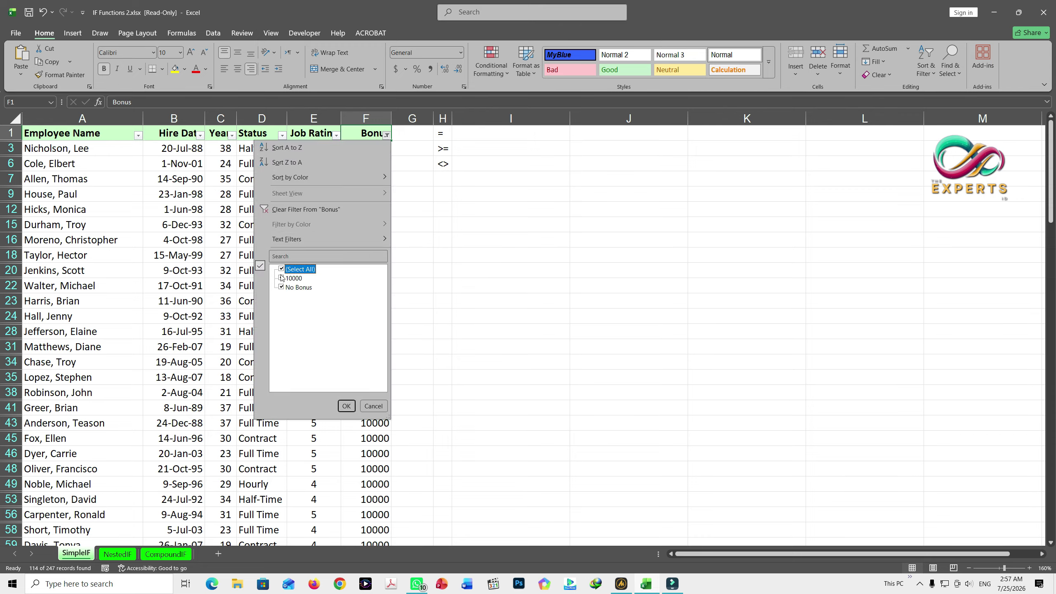
{"action": "left_click", "coordinate": [281, 268]}
{"action": "left_click", "coordinate": [282, 286]}
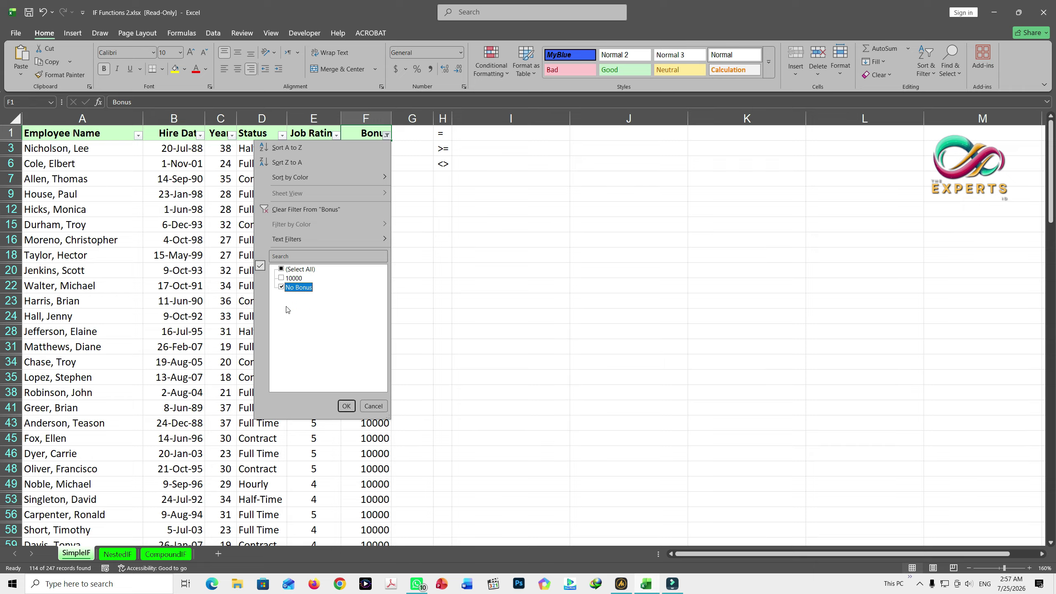
{"action": "left_click", "coordinate": [347, 404]}
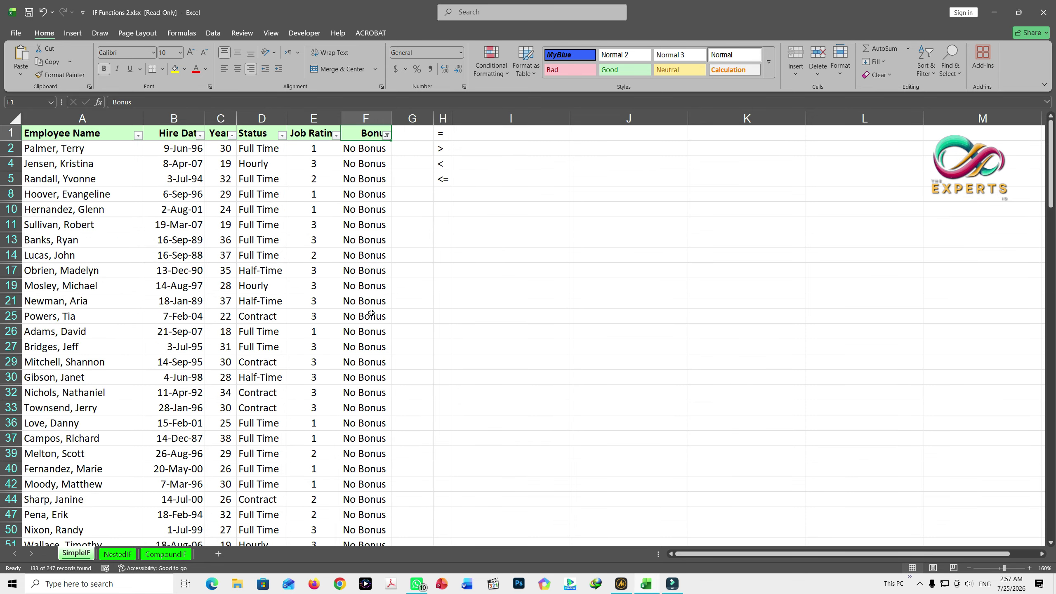
{"action": "left_click", "coordinate": [387, 135]}
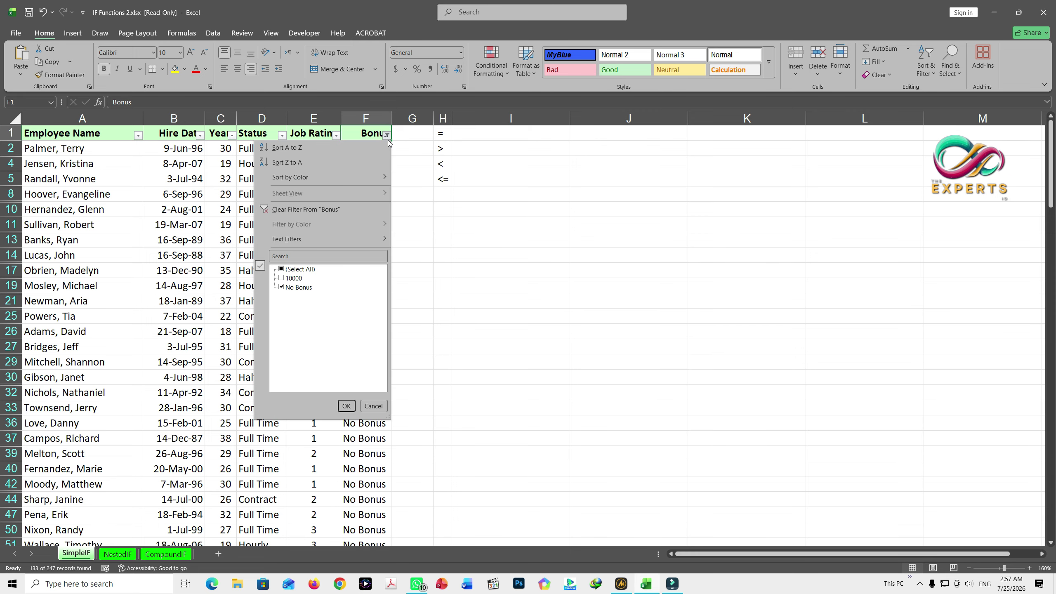
{"action": "left_click", "coordinate": [352, 408]}
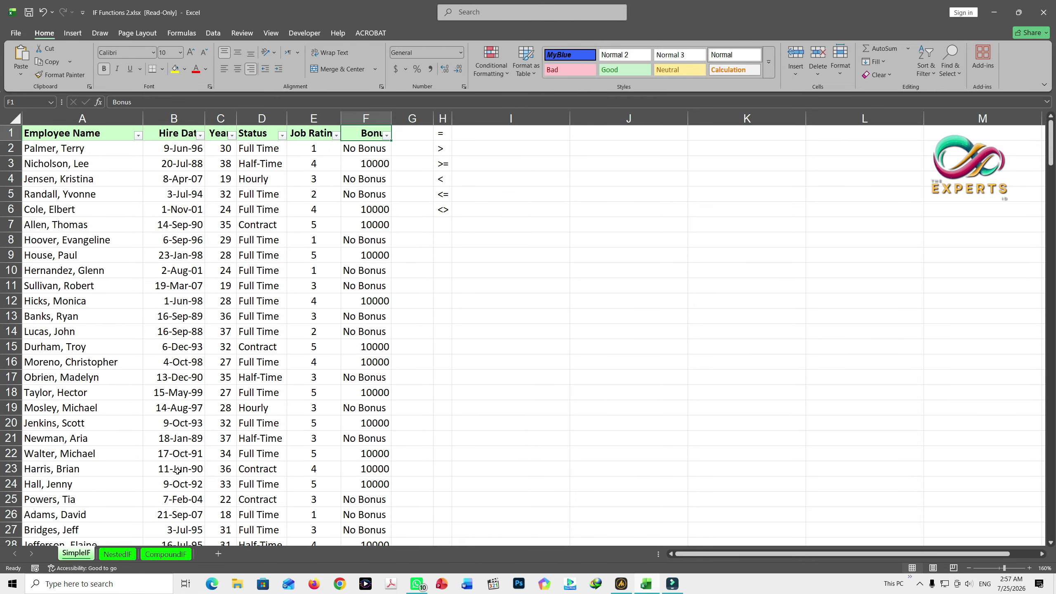
Examine the Job Rating column on the NestedIF sheet and compare it with the SimpleIF sheet.
{"action": "left_click", "coordinate": [125, 554]}
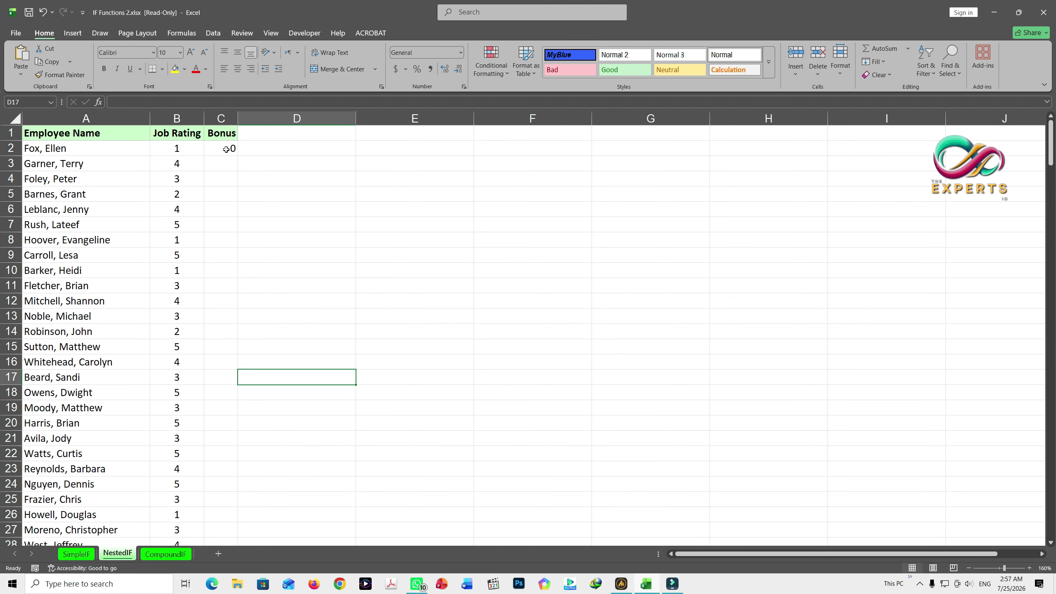
{"action": "left_click", "coordinate": [183, 118]}
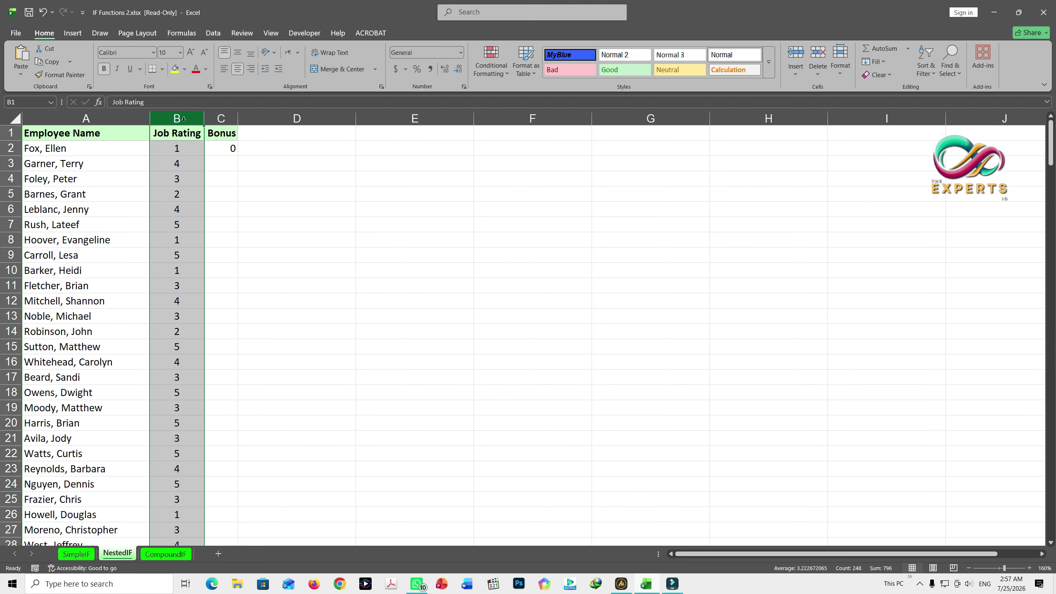
{"action": "left_click", "coordinate": [79, 554]}
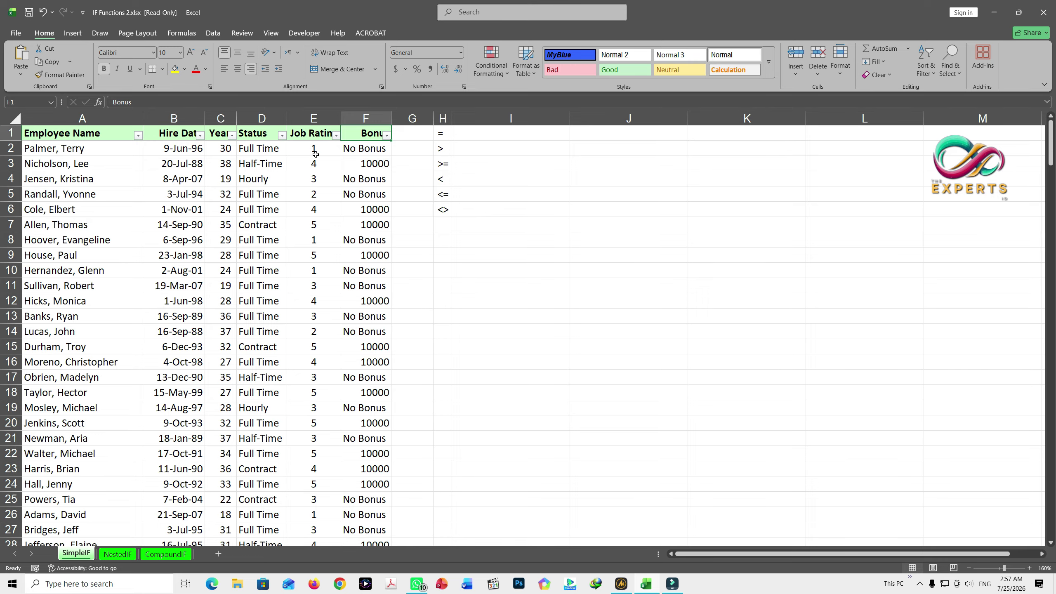
On the NestedIF sheet, enter the nested formula =IF(B2>3,10000,IF(B2=3,5000,0)) in cell C2 for the first employee's bonus.
{"action": "left_click", "coordinate": [117, 554]}
{"action": "left_click", "coordinate": [231, 150]}
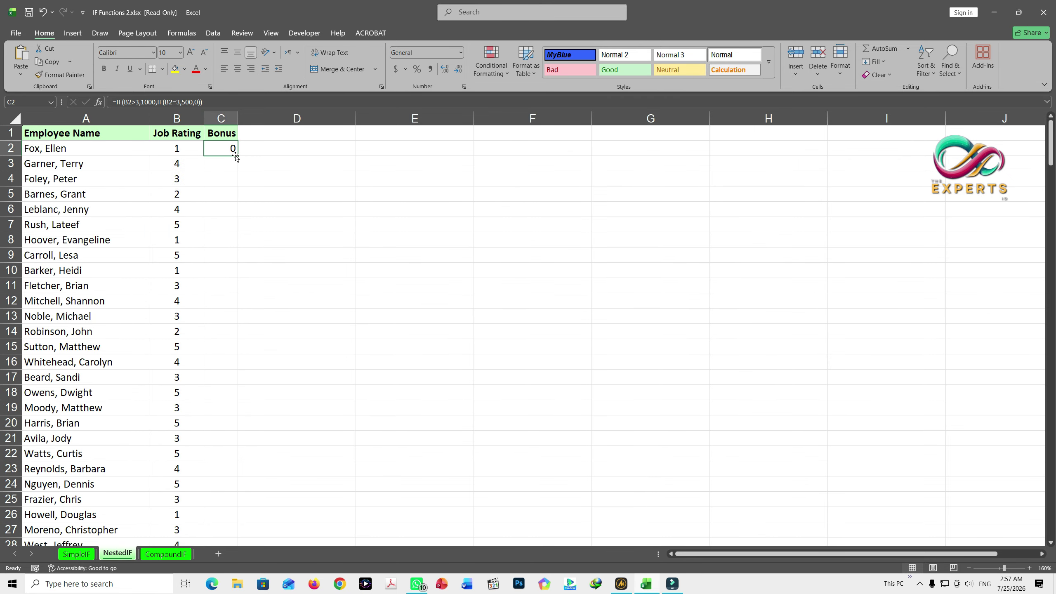
{"action": "type", "text": "="}
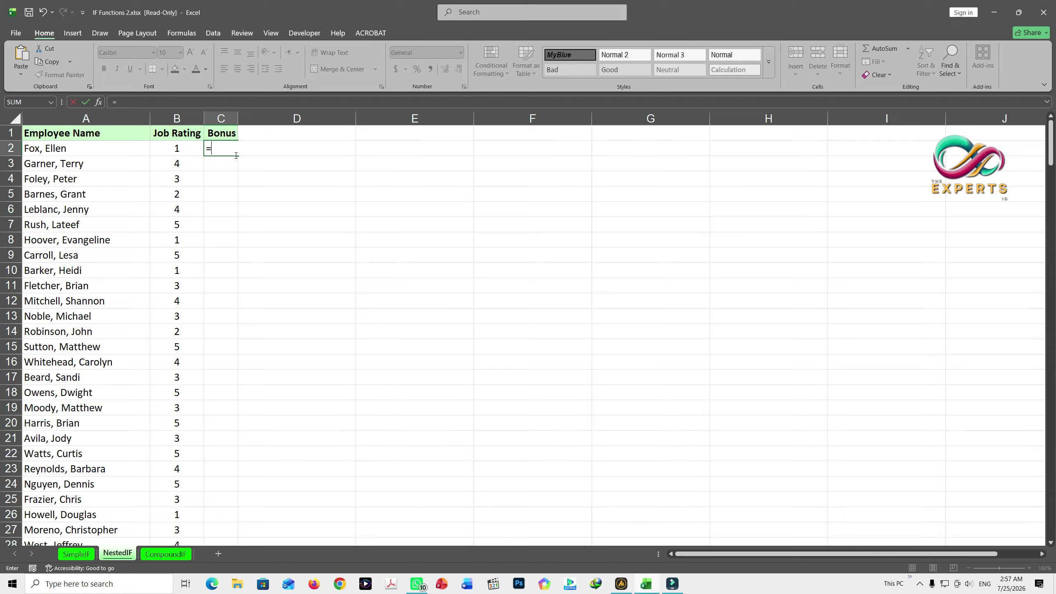
{"action": "type", "text": "i"}
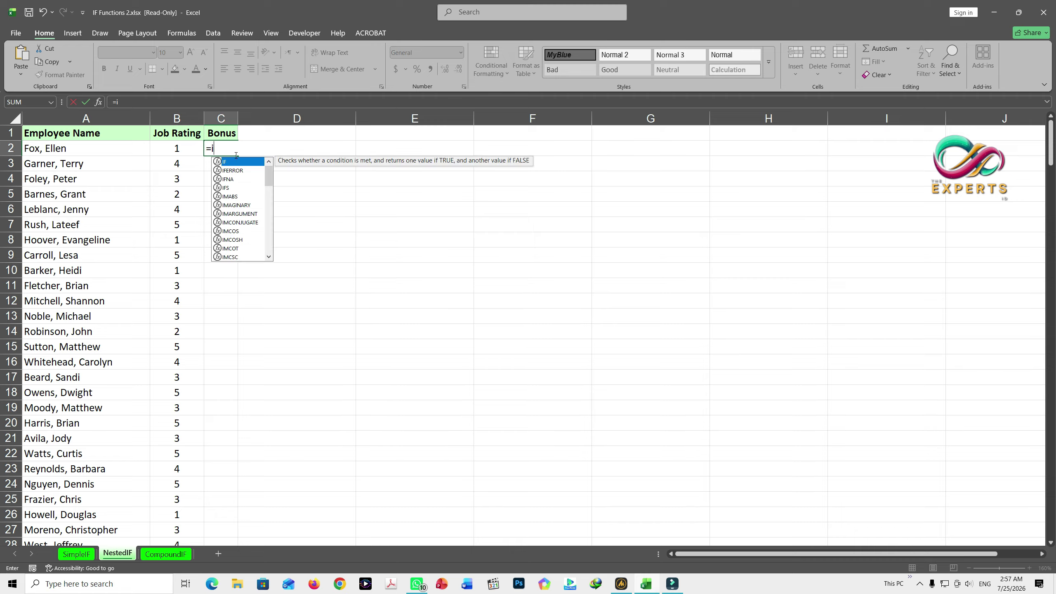
{"action": "type", "text": "f("}
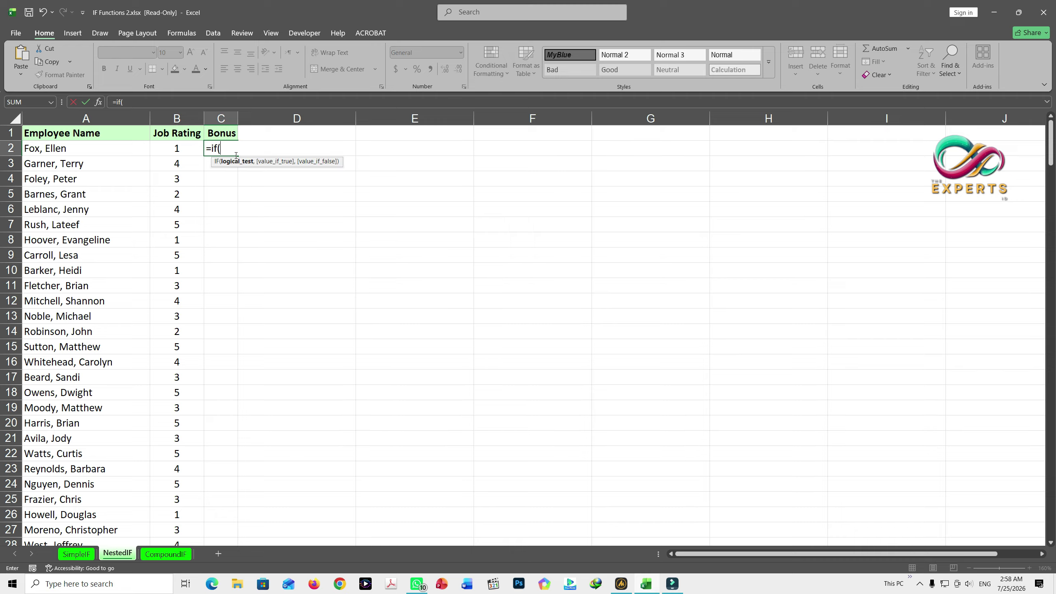
{"action": "left_click", "coordinate": [186, 148]}
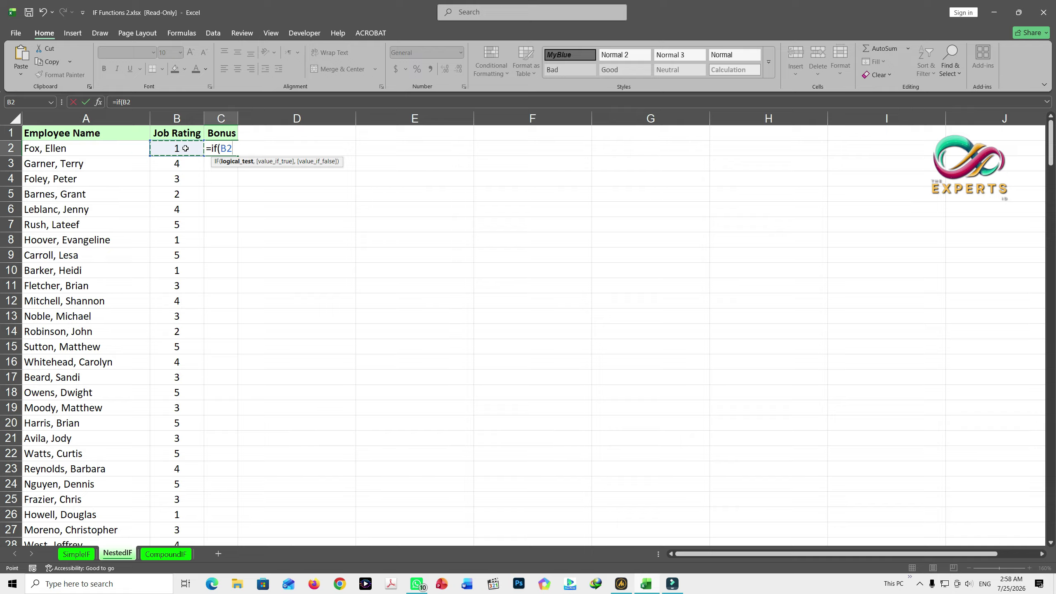
{"action": "type", "text": ">3,"}
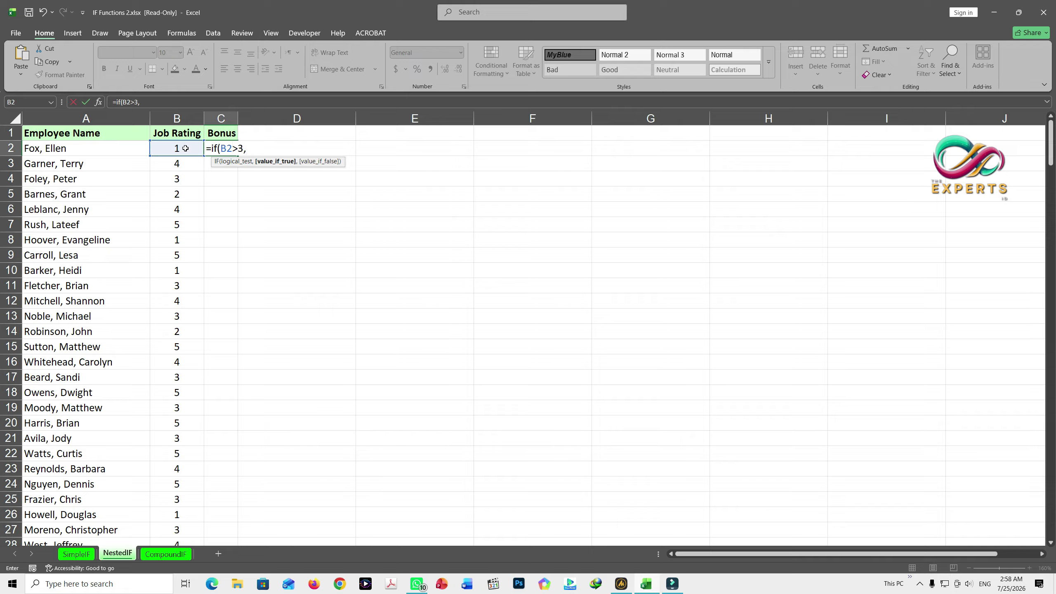
{"action": "type", "text": "10000,"}
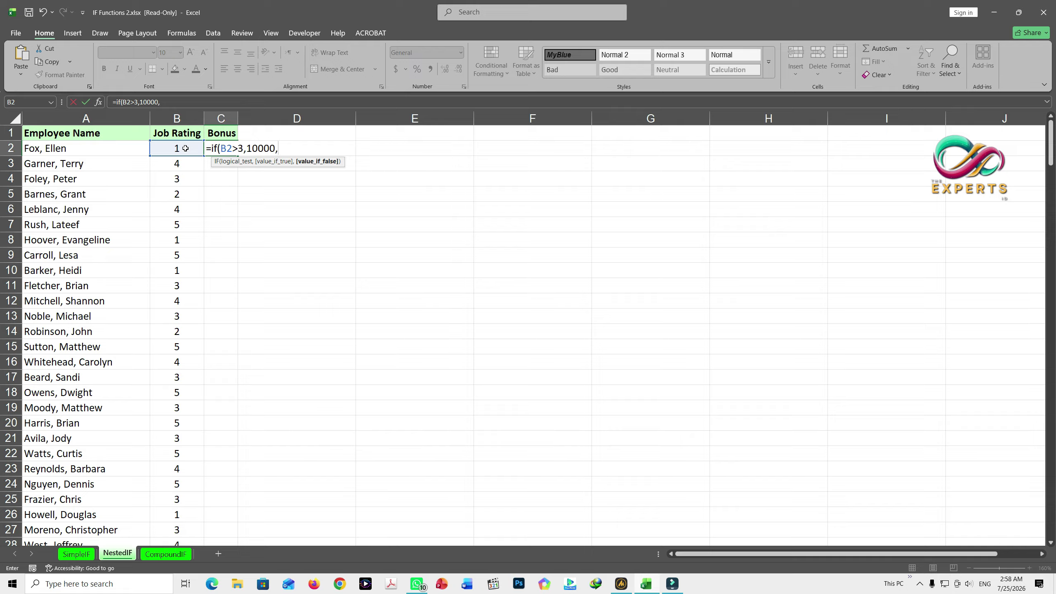
{"action": "type", "text": "if"}
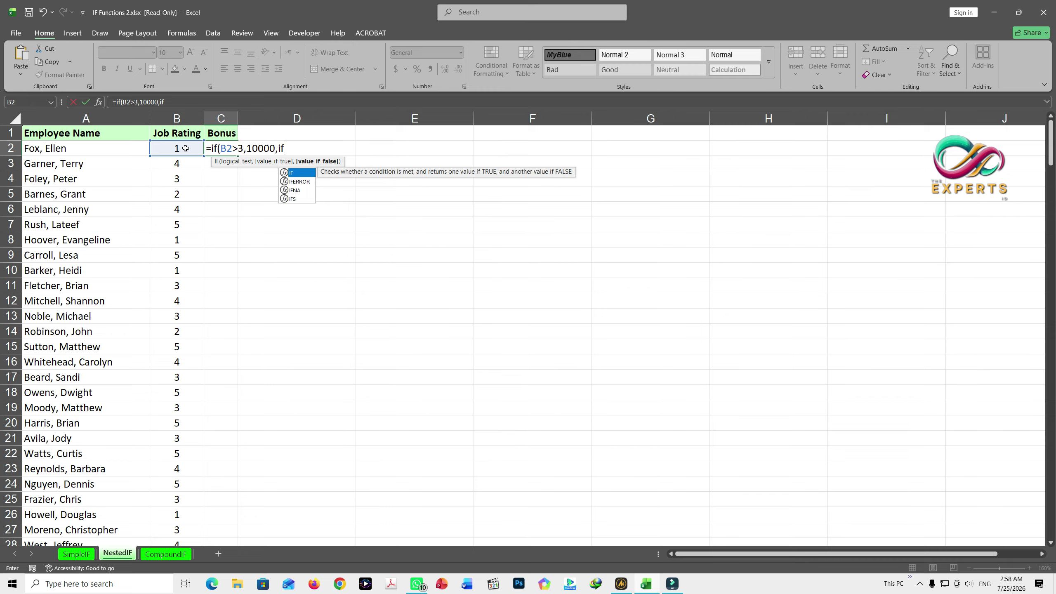
{"action": "type", "text": "("}
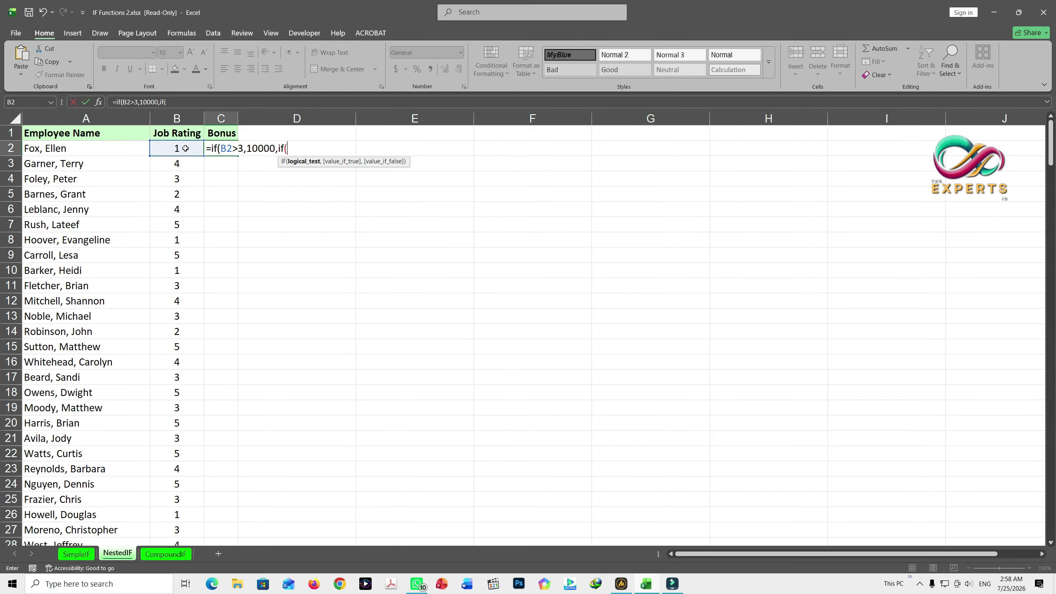
{"action": "left_click", "coordinate": [185, 148]}
{"action": "type", "text": "="}
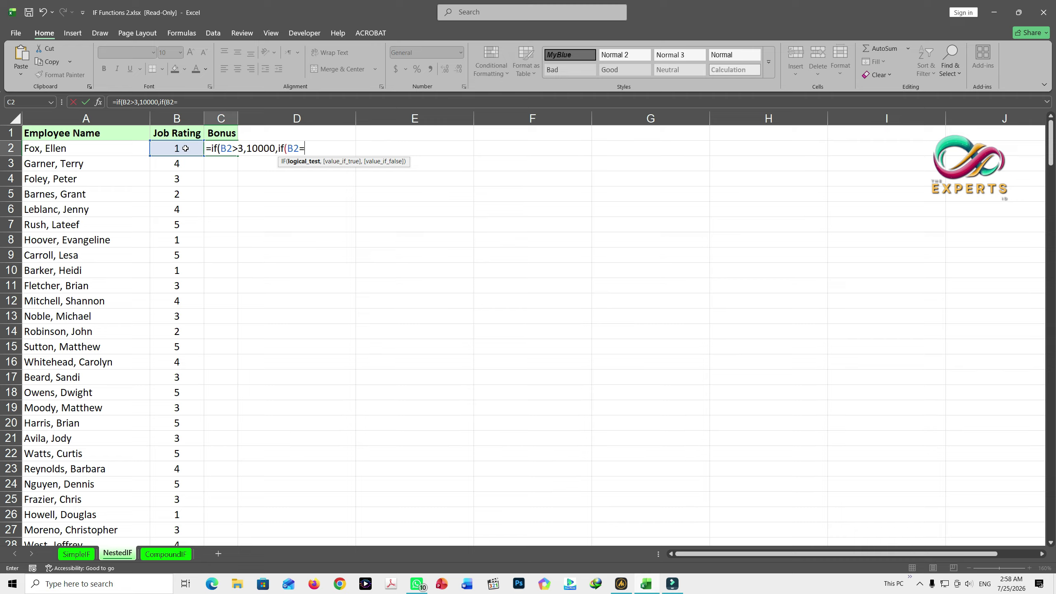
{"action": "type", "text": "3,5000"}
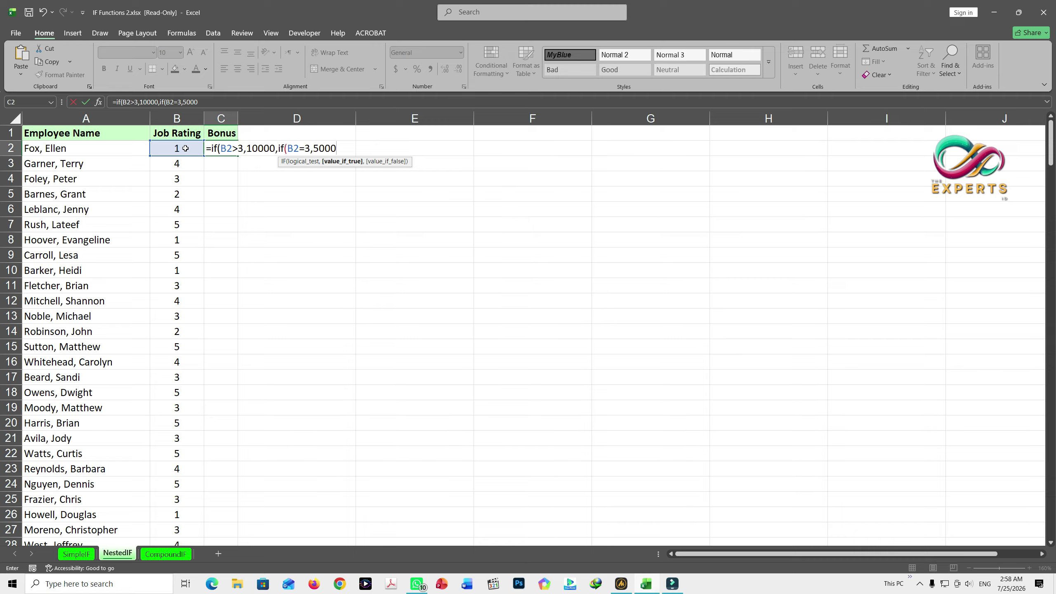
{"action": "type", "text": ","}
{"action": "type", "text": "0)"}
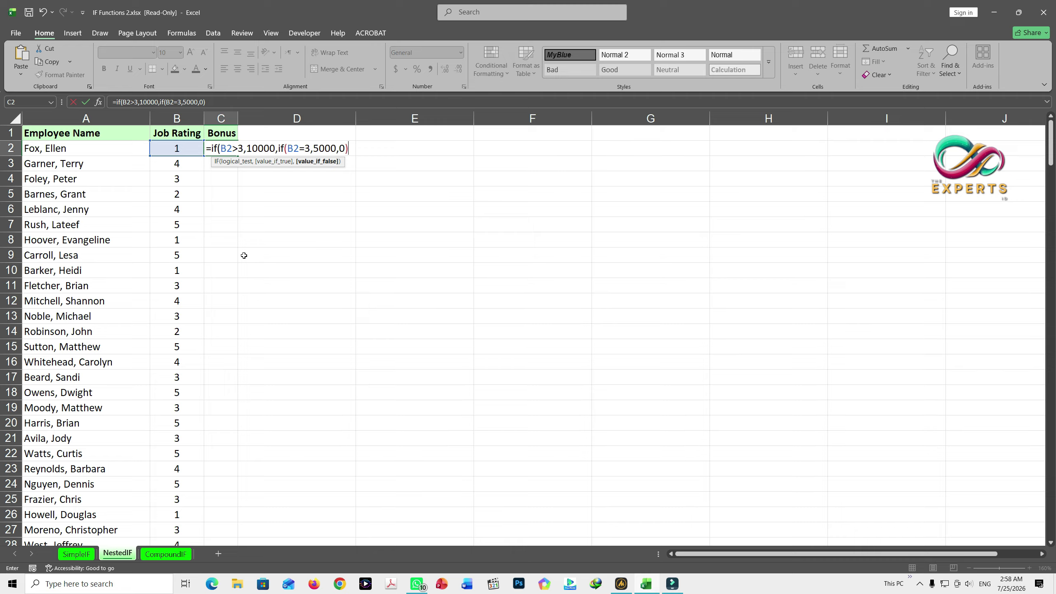
{"action": "type", "text": ")"}
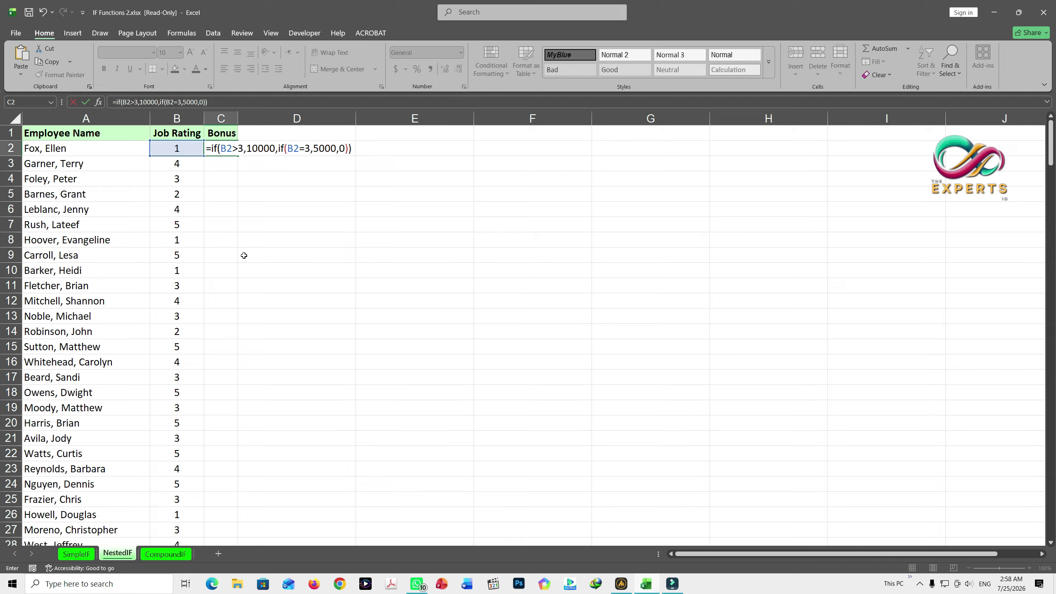
{"action": "key", "text": "Return"}
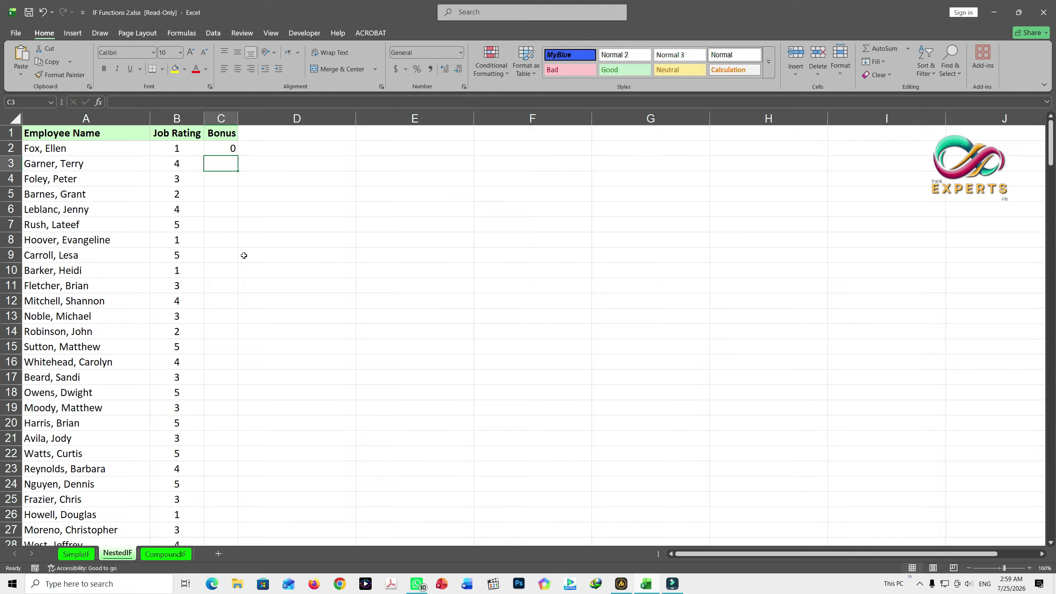
Fill the nested IF formula from C2 down the rest of the Bonus column.
{"action": "left_click", "coordinate": [232, 148]}
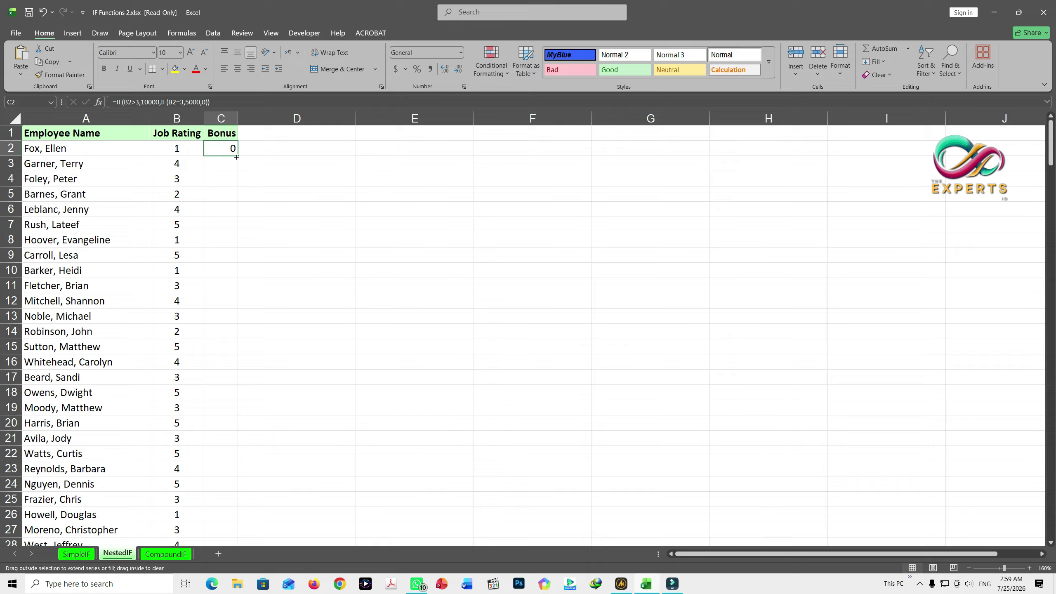
{"action": "double_click", "coordinate": [236, 157]}
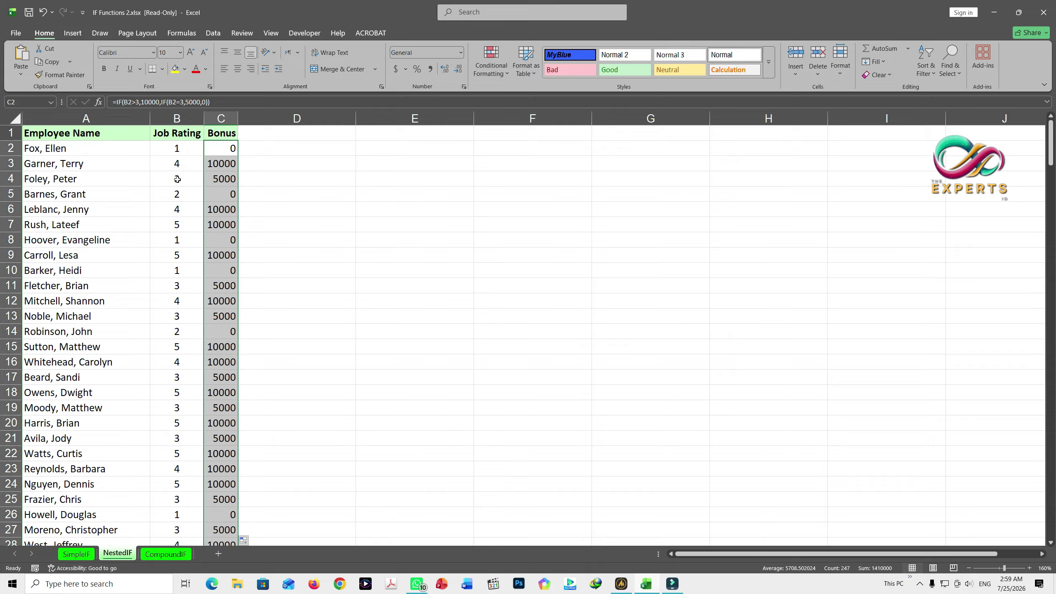
Undo the nested IF fill down the Bonus column and clear the formula from cell C2.
{"action": "left_click_drag", "start_coordinate": [178, 179], "coordinate": [217, 179]}
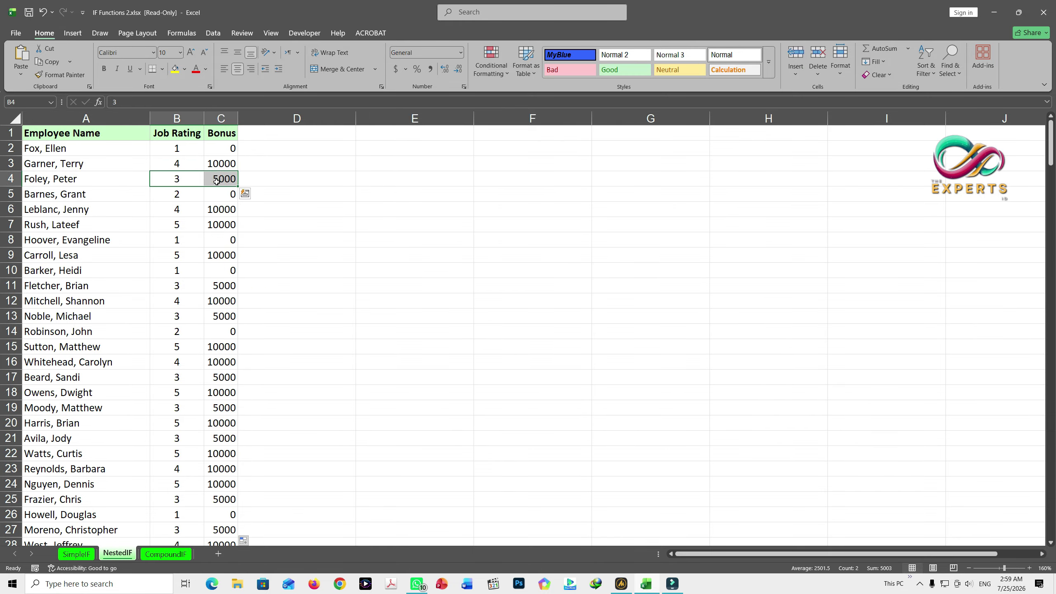
{"action": "left_click", "coordinate": [182, 165]}
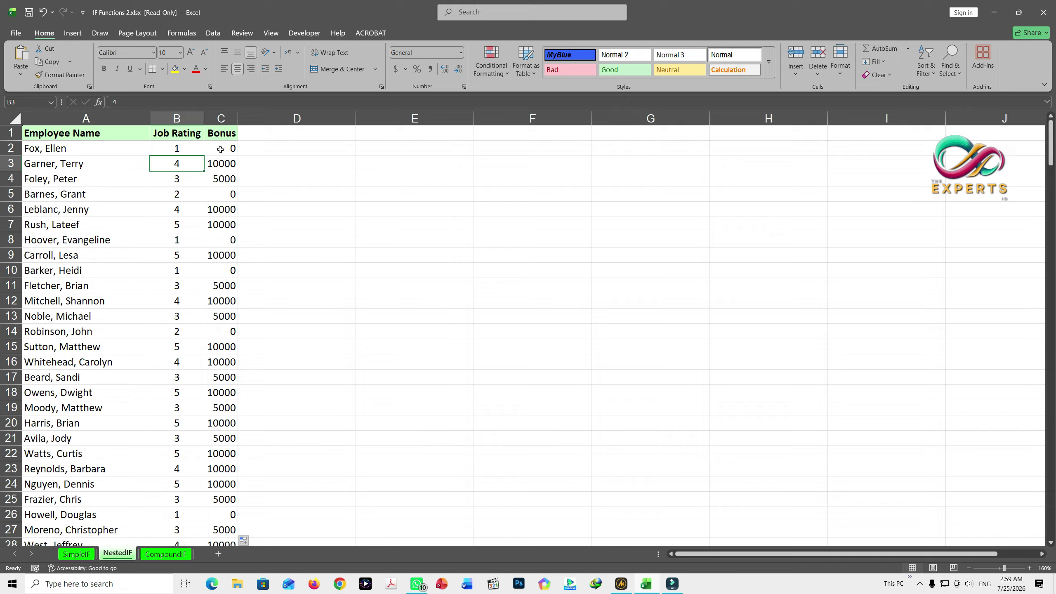
{"action": "key", "text": "ctrl+z"}
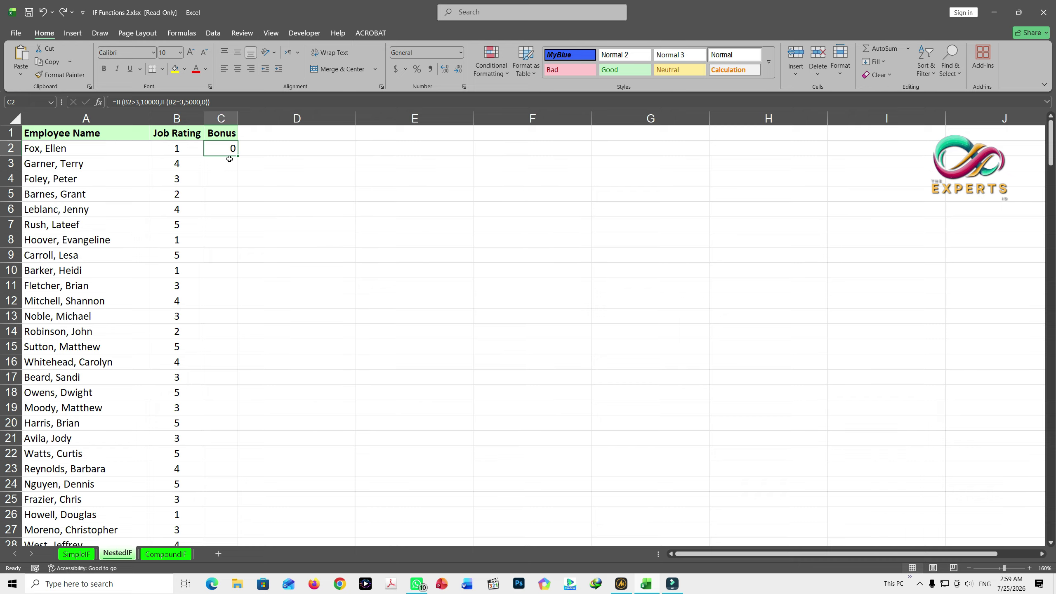
{"action": "key", "text": "ctrl+z"}
{"action": "key", "text": "Delete"}
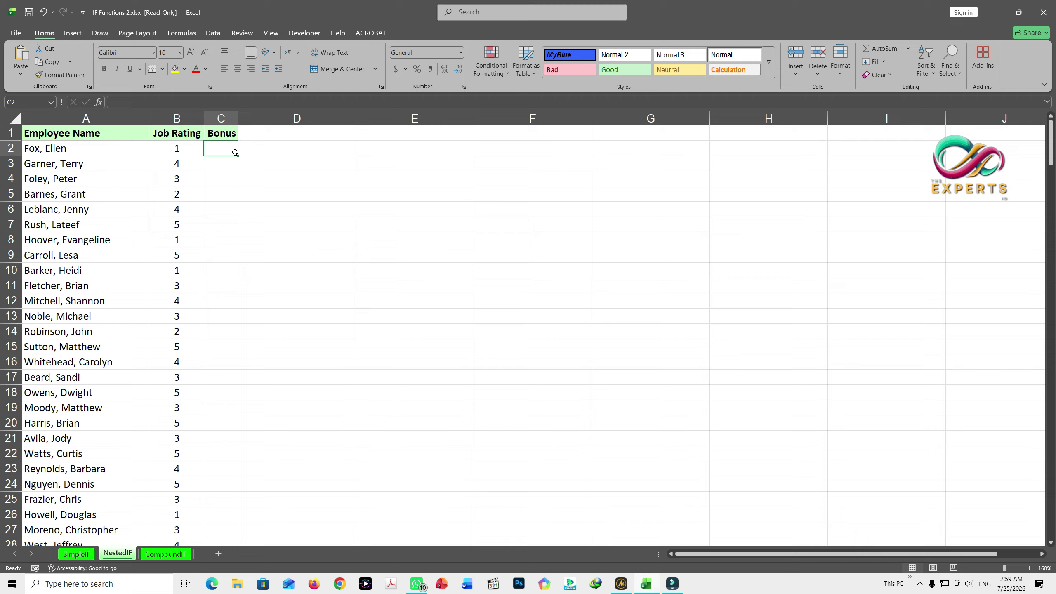
Begin a new formula in C2 with =if(B2>3, and remove the nested IF entered in place of the value-if-true argument.
{"action": "type", "text": "="}
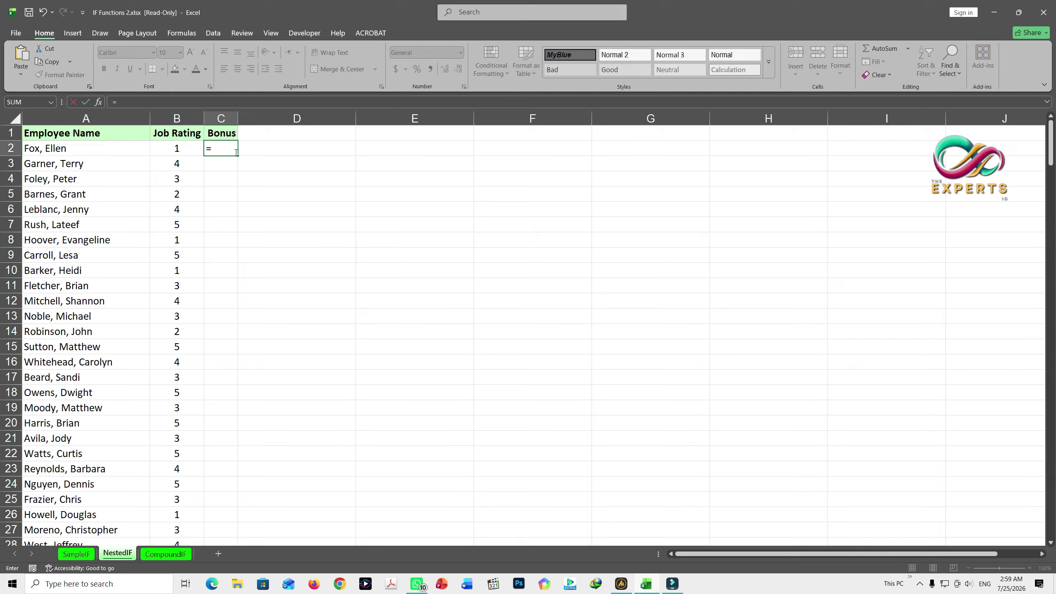
{"action": "type", "text": "if("}
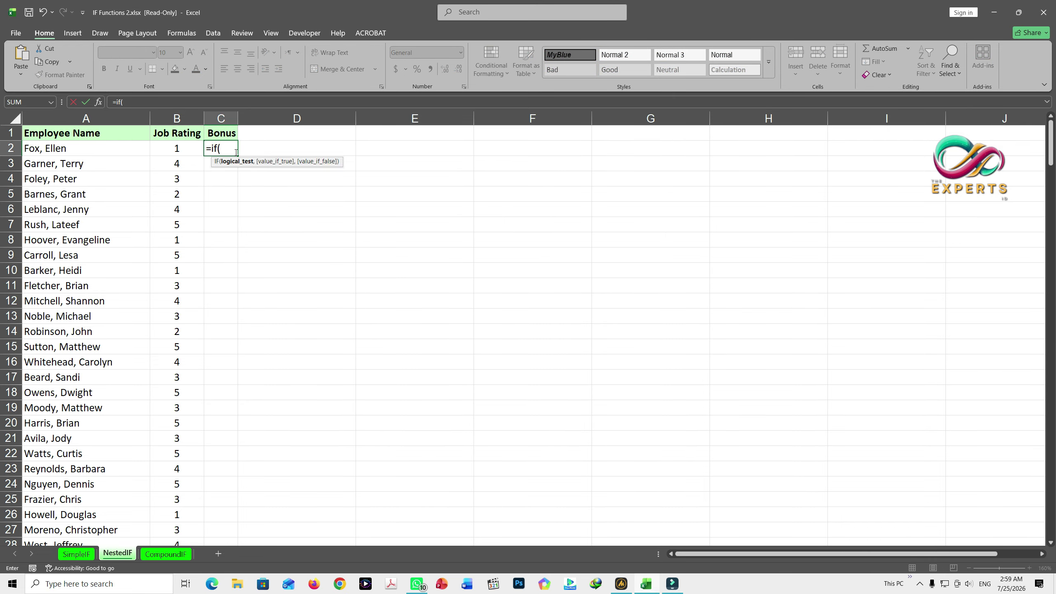
{"action": "left_click", "coordinate": [182, 151]}
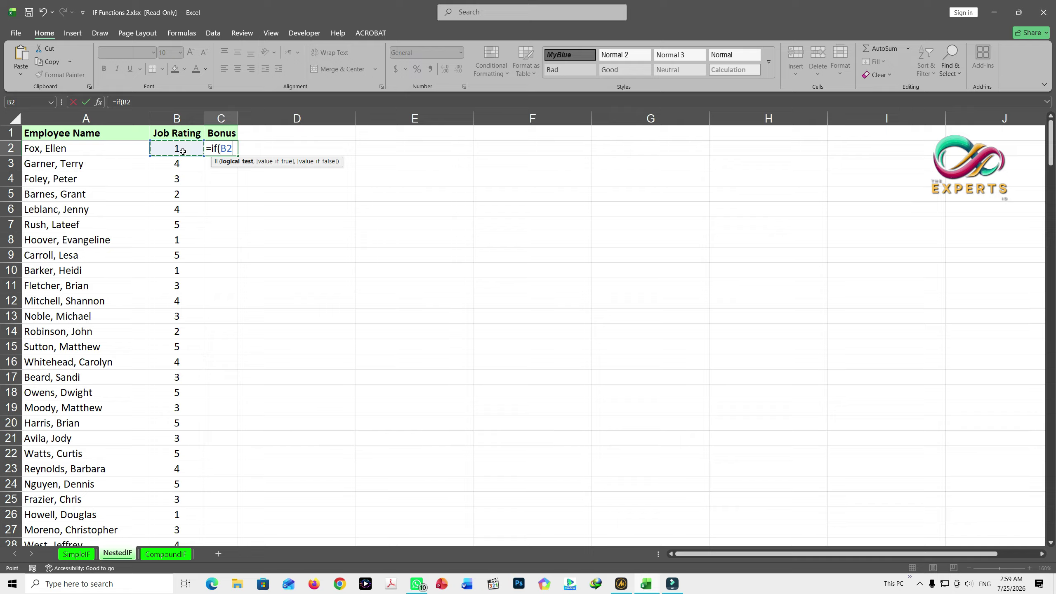
{"action": "type", "text": ">3,if("}
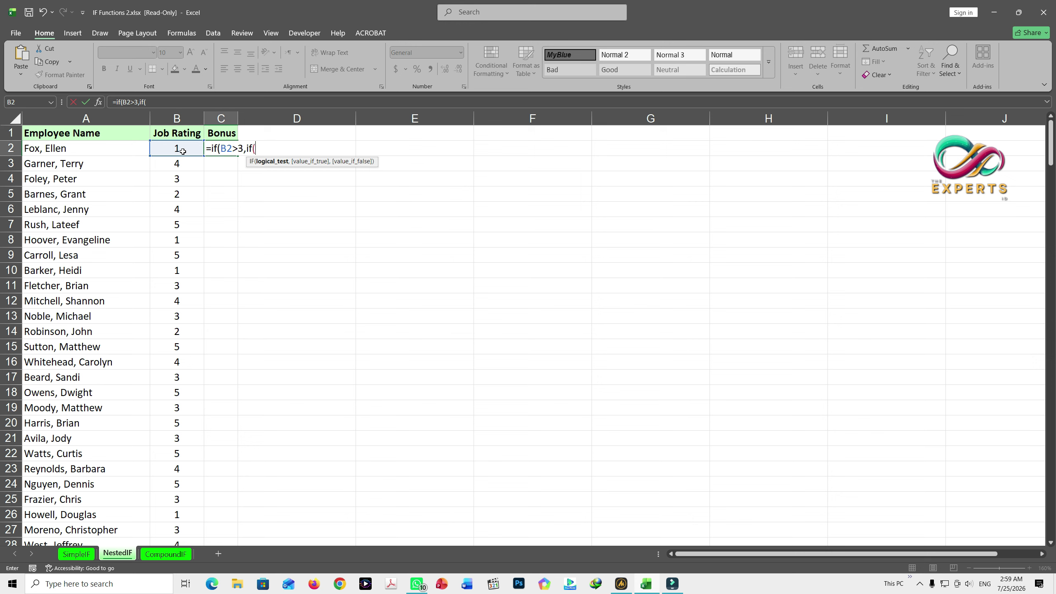
{"action": "left_click", "coordinate": [183, 151]}
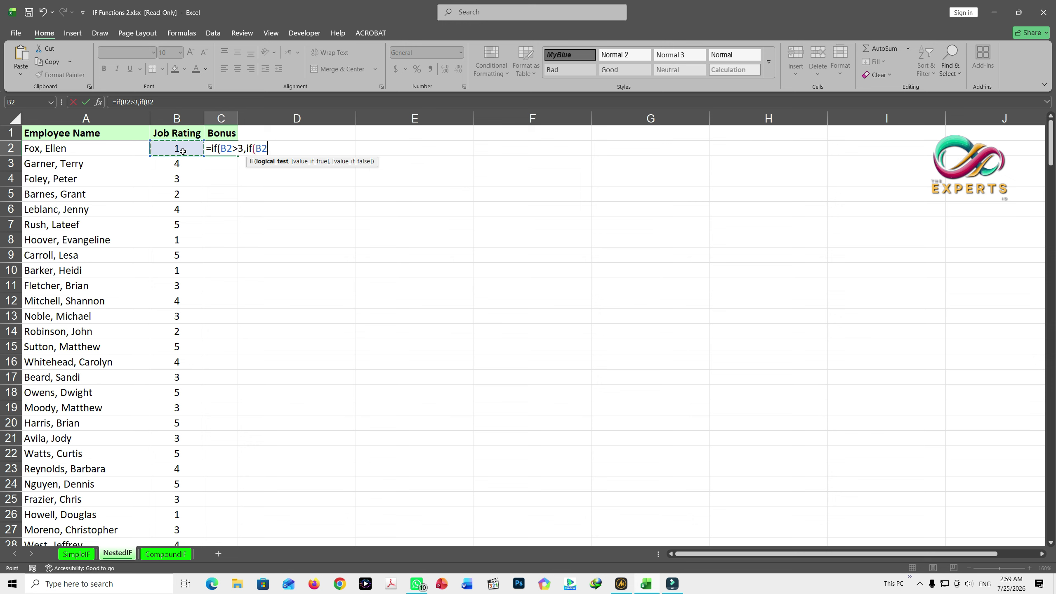
{"action": "type", "text": "=3,"}
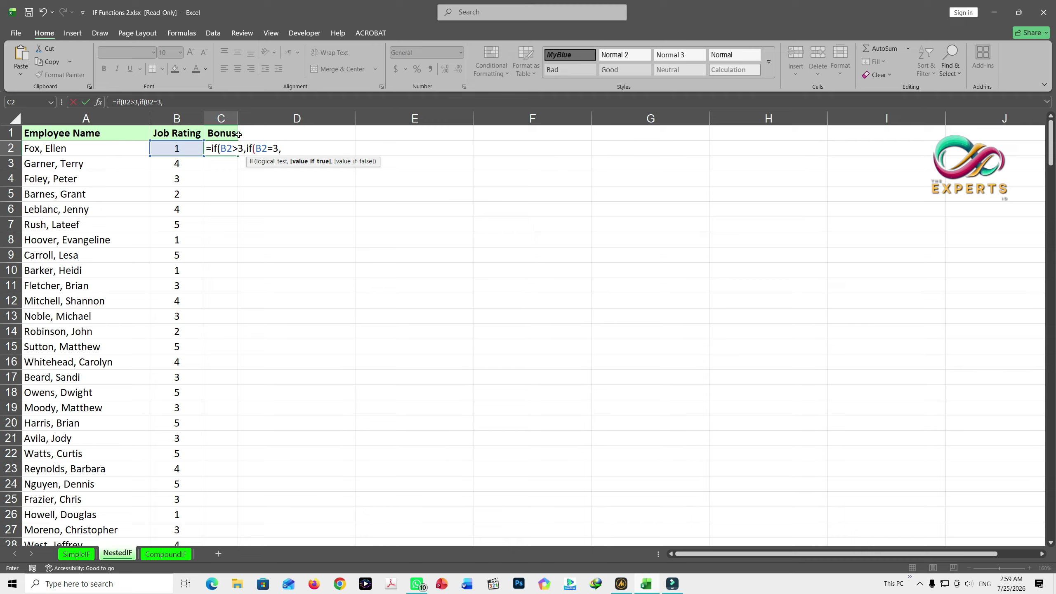
{"action": "left_click_drag", "start_coordinate": [283, 148], "coordinate": [249, 152]}
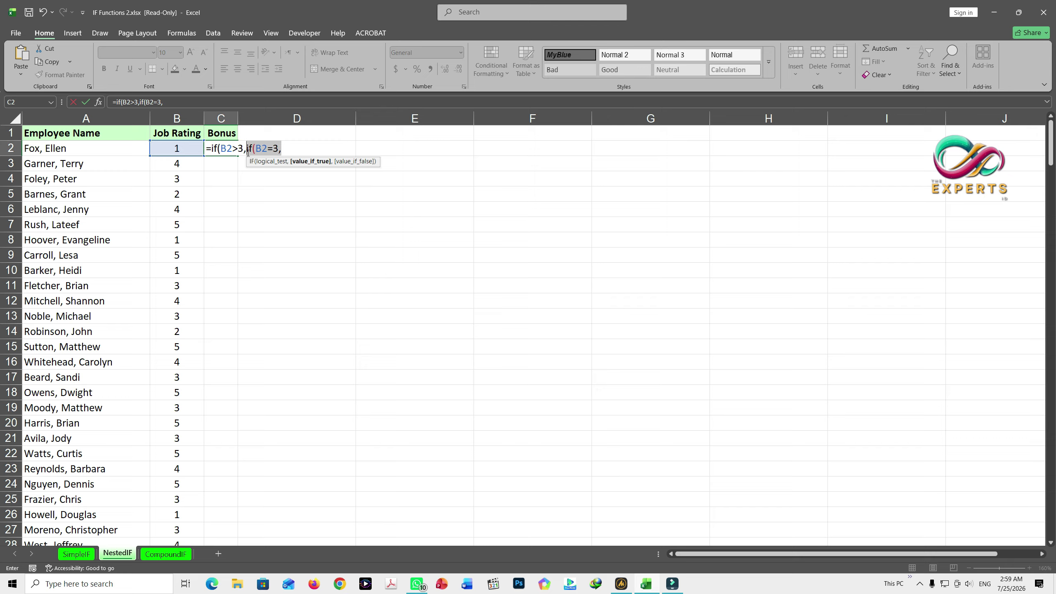
{"action": "key", "text": "BackSpace"}
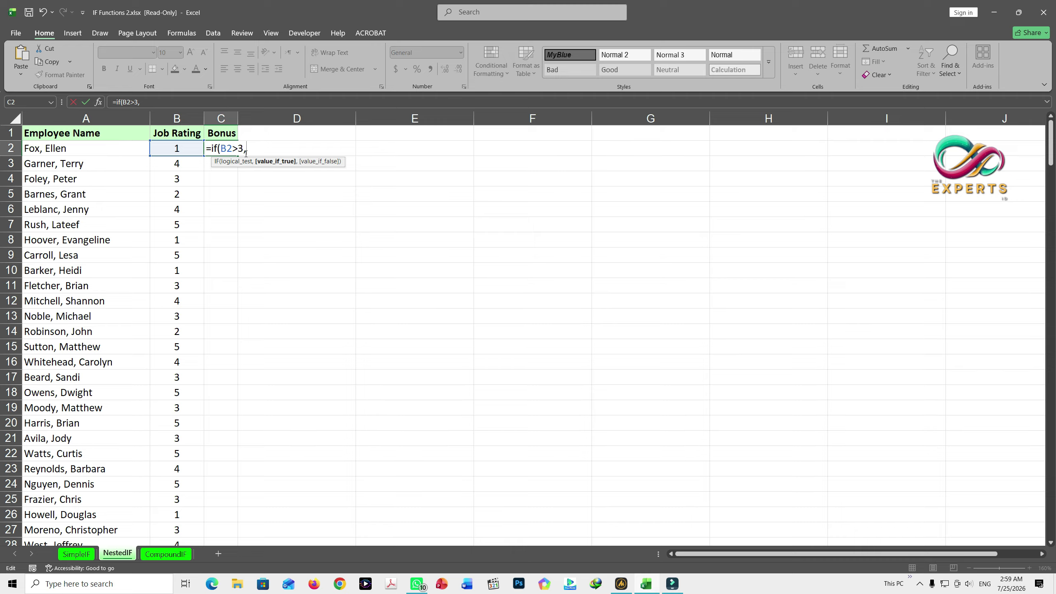
Complete the C2 formula as =if(B2>3,10000,if(B2=3,5000,if(B2=2,1000,0))) and fill it down the Bonus column.
{"action": "type", "text": "10000,if("}
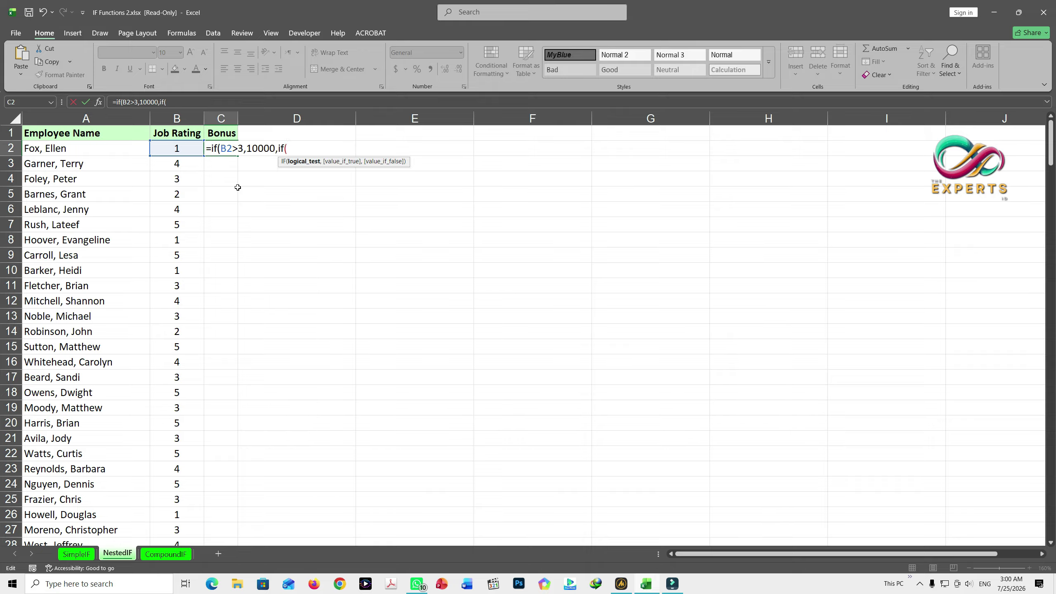
{"action": "left_click", "coordinate": [171, 148]}
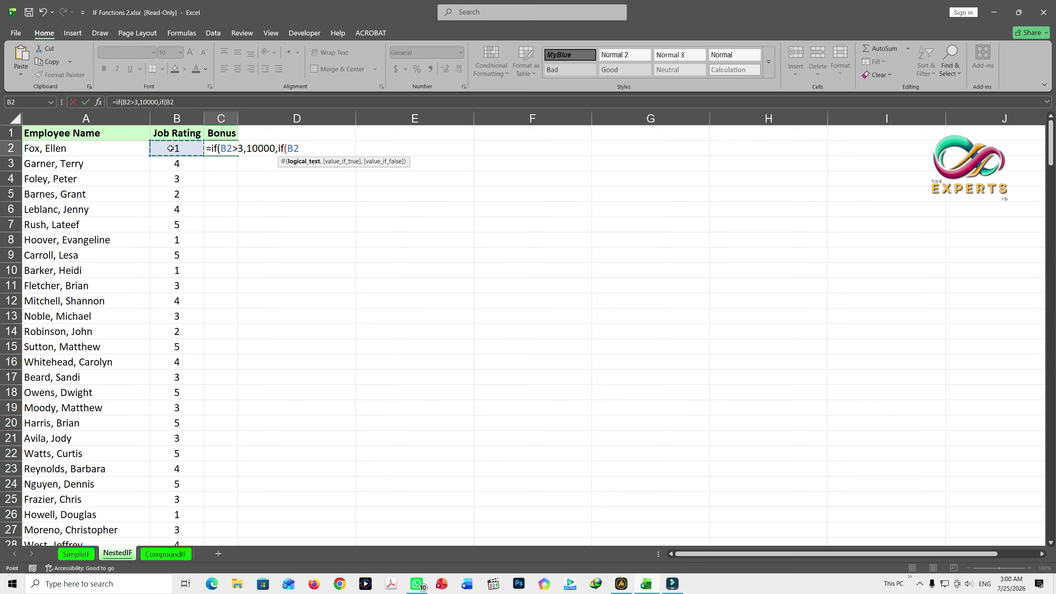
{"action": "type", "text": "=3,500"}
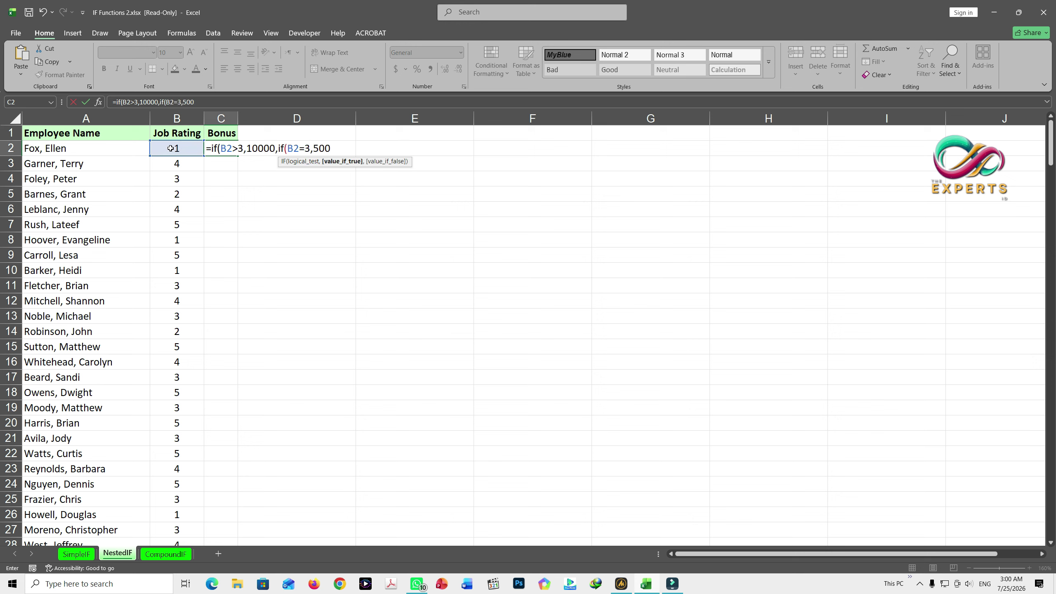
{"action": "type", "text": "0,if("}
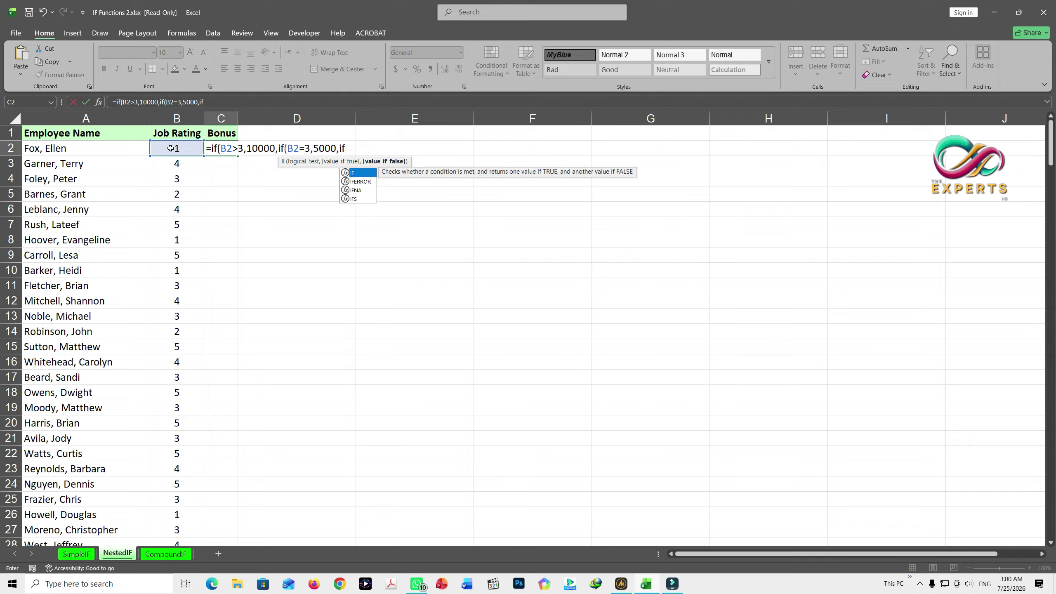
{"action": "left_click", "coordinate": [183, 149]}
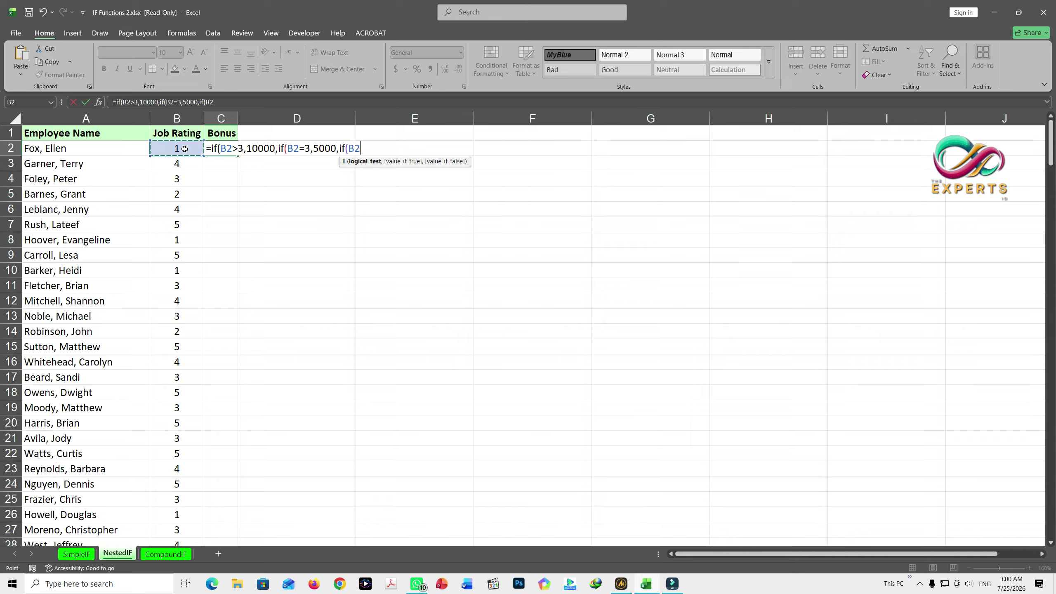
{"action": "type", "text": "=2,1000"}
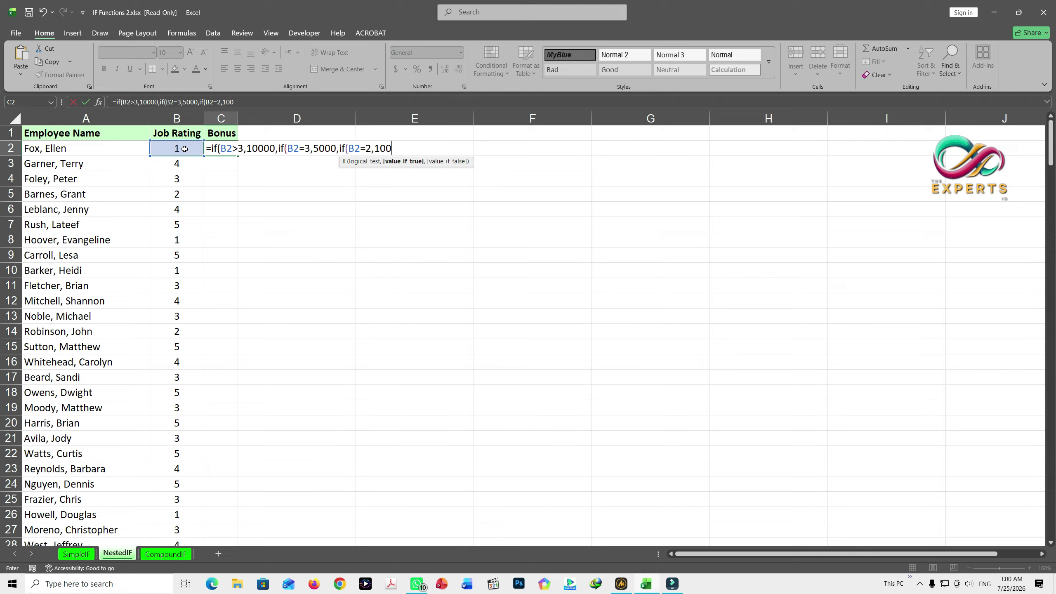
{"action": "type", "text": ",0)))"}
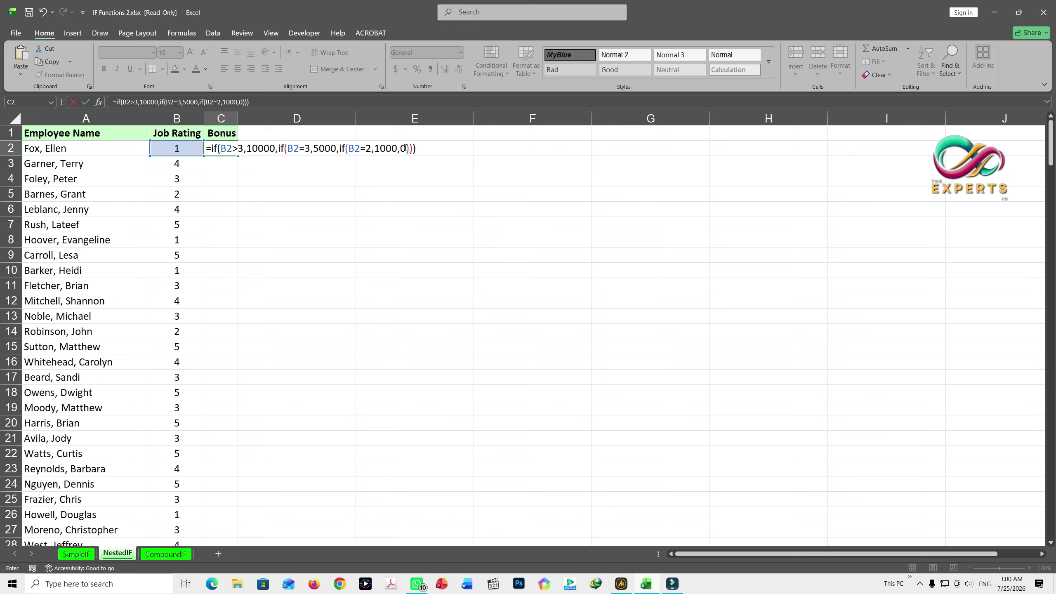
{"action": "key", "text": "Return"}
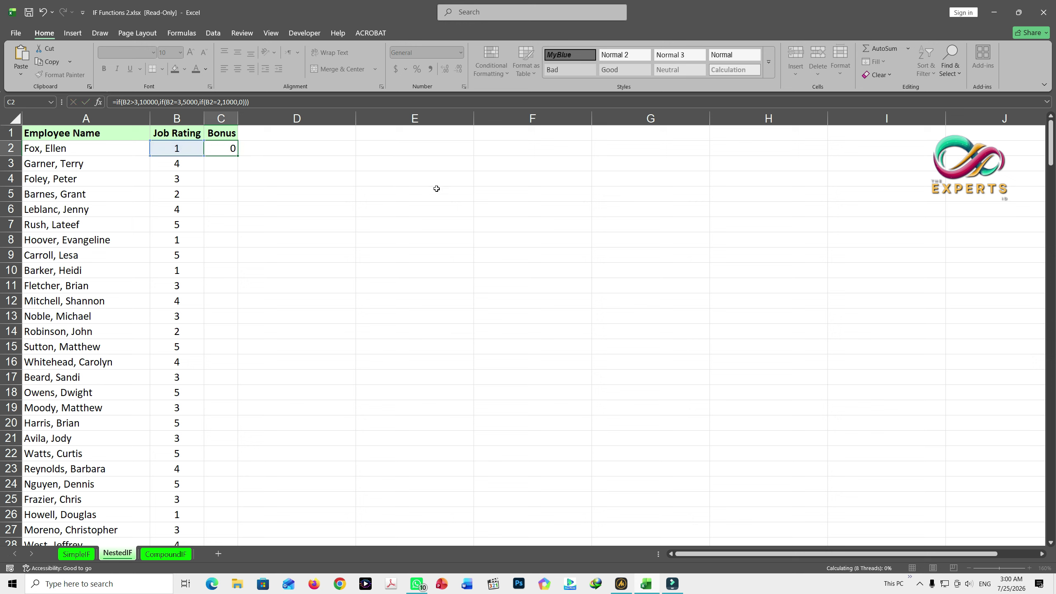
{"action": "left_click", "coordinate": [231, 151]}
{"action": "double_click", "coordinate": [237, 157]}
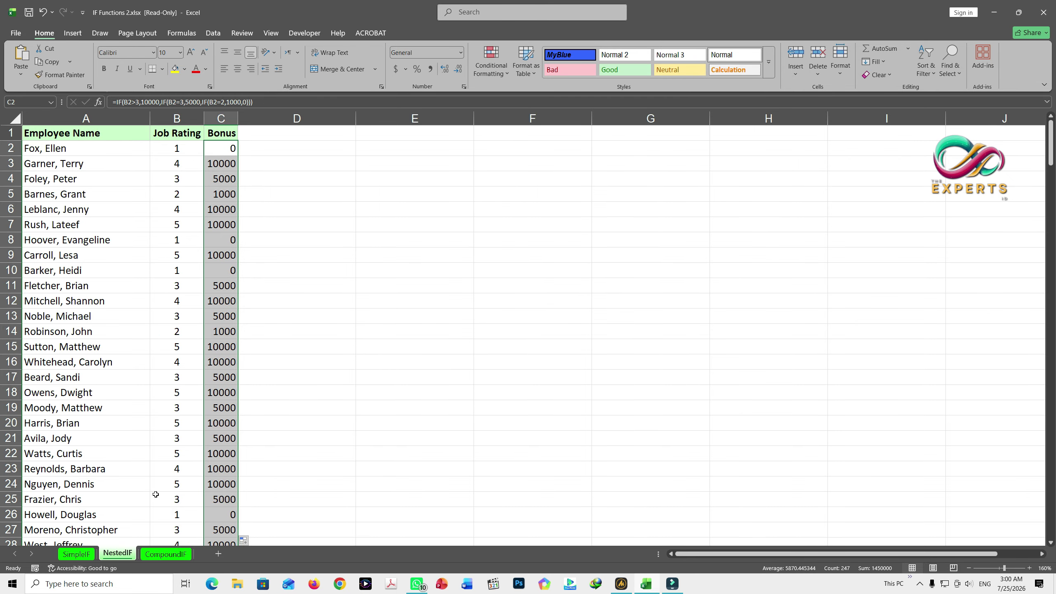
On the CompoundIF sheet, clear the existing bonus formula from cell F2.
{"action": "left_click", "coordinate": [171, 554]}
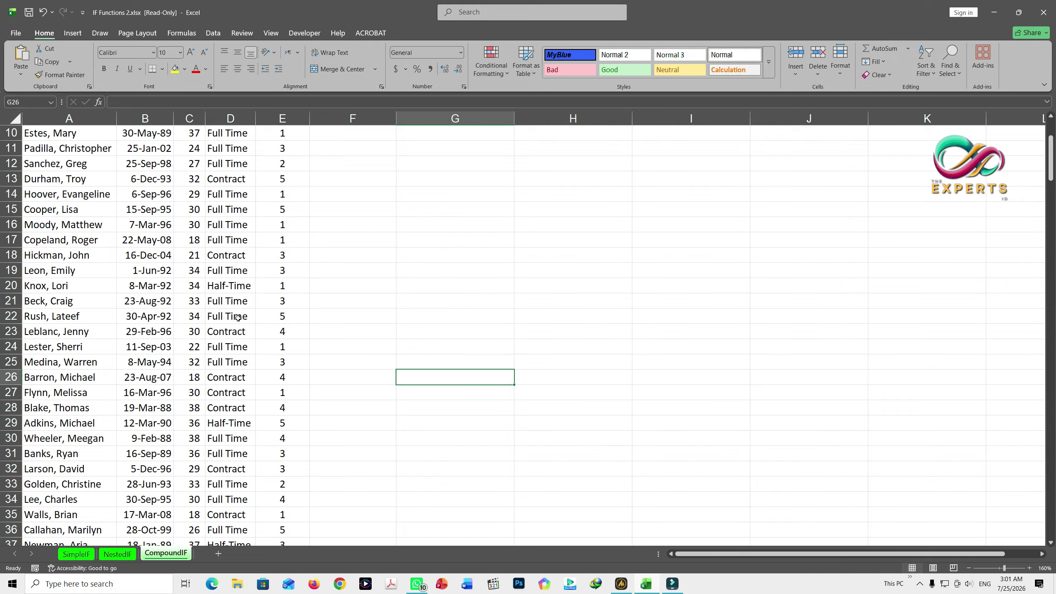
{"action": "scroll", "coordinate": [336, 286], "scroll_direction": "up", "scroll_amount": 2}
{"action": "scroll", "coordinate": [336, 286], "scroll_direction": "up", "scroll_amount": 1}
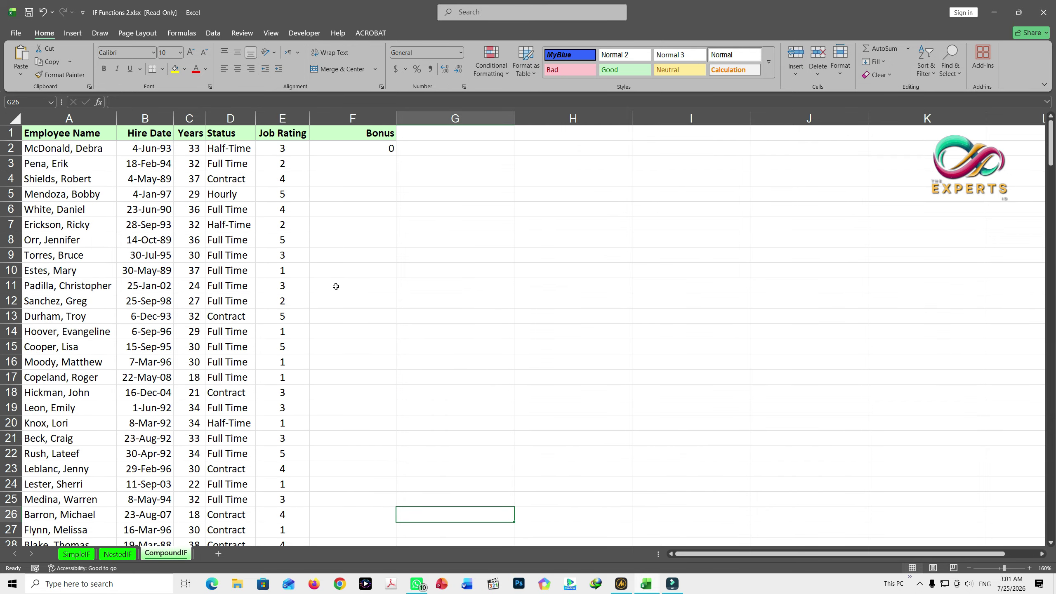
{"action": "left_click", "coordinate": [358, 152]}
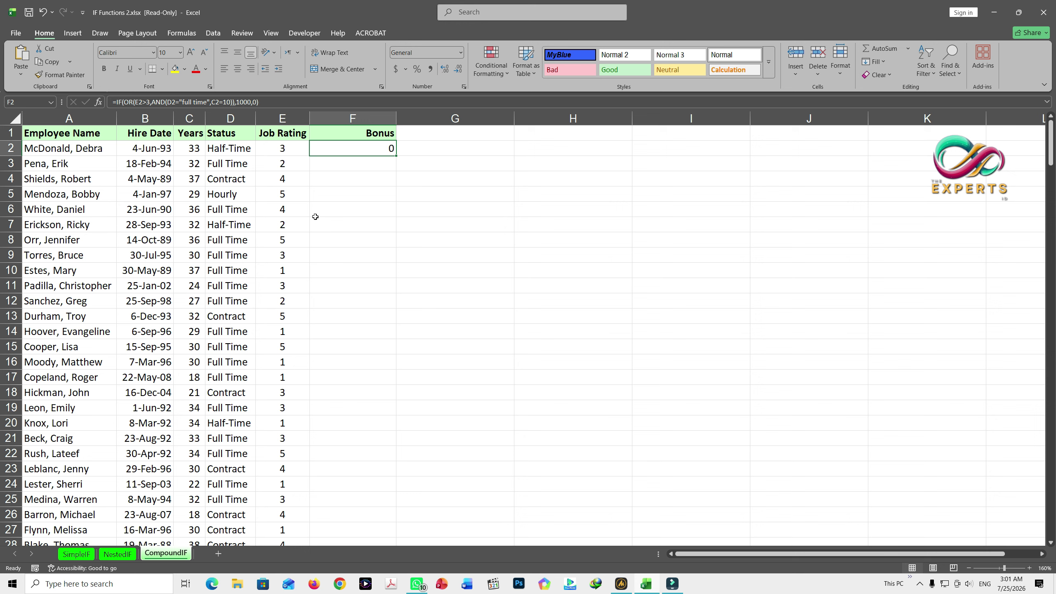
{"action": "key", "text": "Delete"}
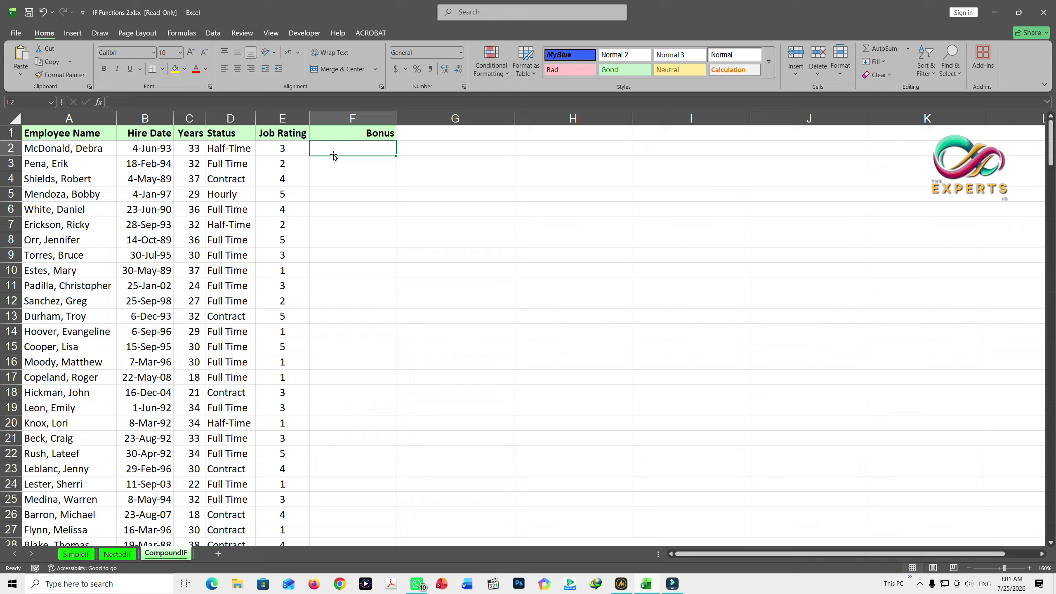
Examine the Job Rating, Status and Years columns on the CompoundIF sheet and compare the layout with the NestedIF and SimpleIF sheets.
{"action": "left_click", "coordinate": [290, 117]}
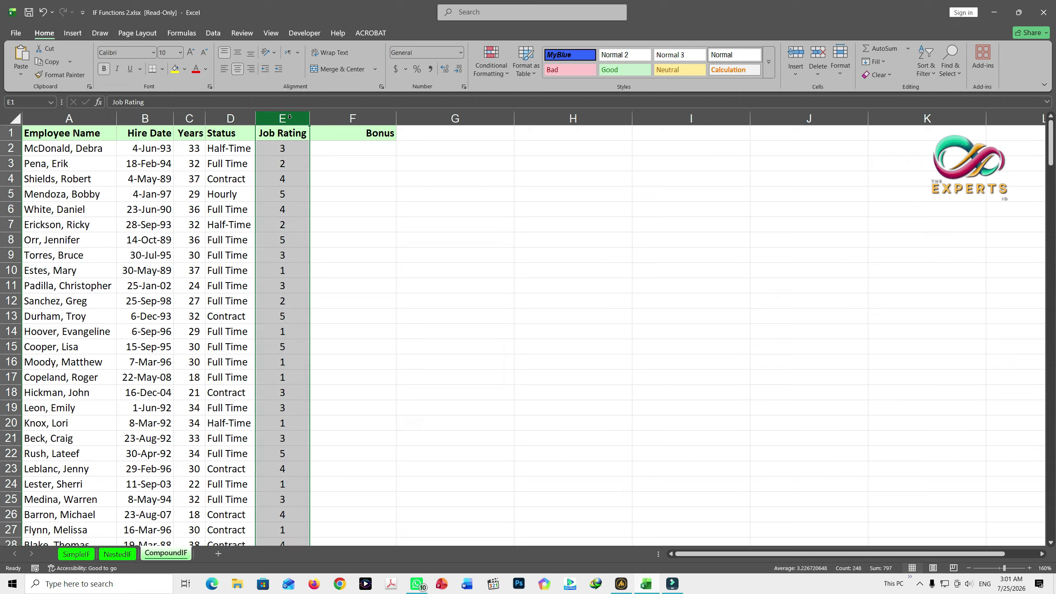
{"action": "left_click", "coordinate": [230, 118]}
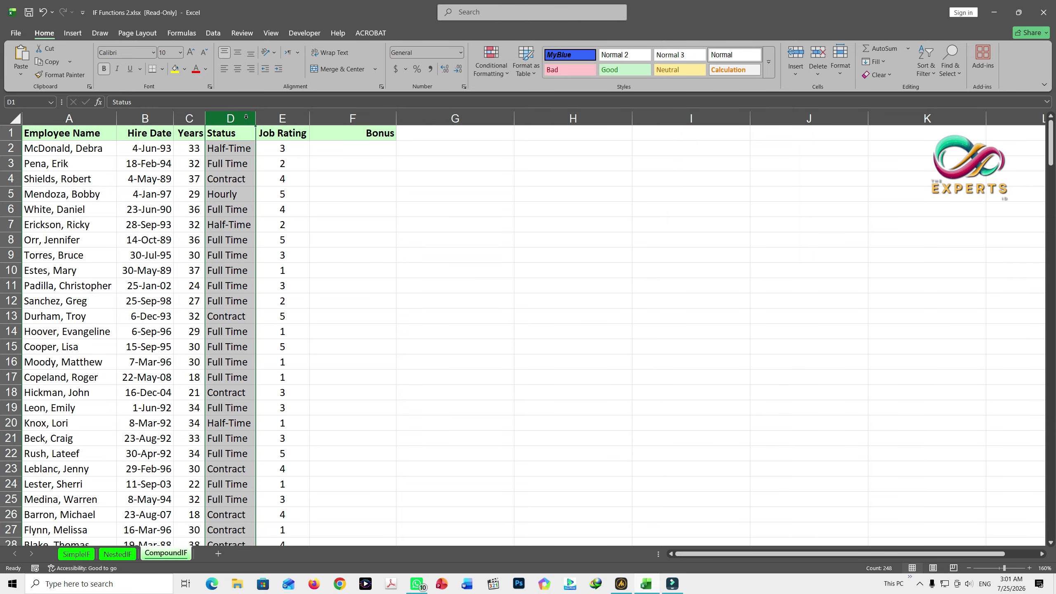
{"action": "left_click", "coordinate": [192, 119]}
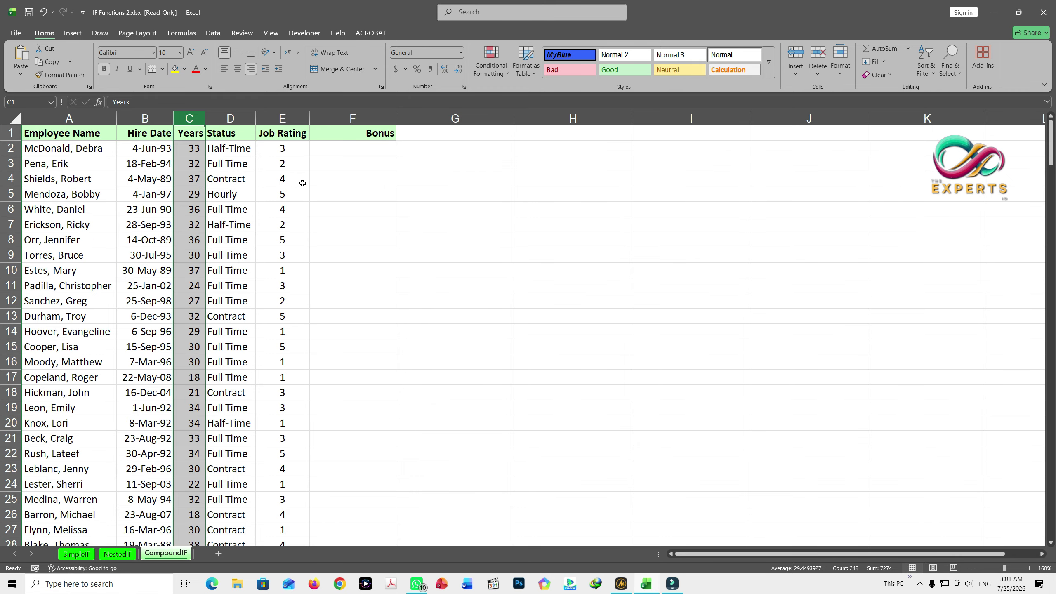
{"action": "left_click", "coordinate": [117, 555]}
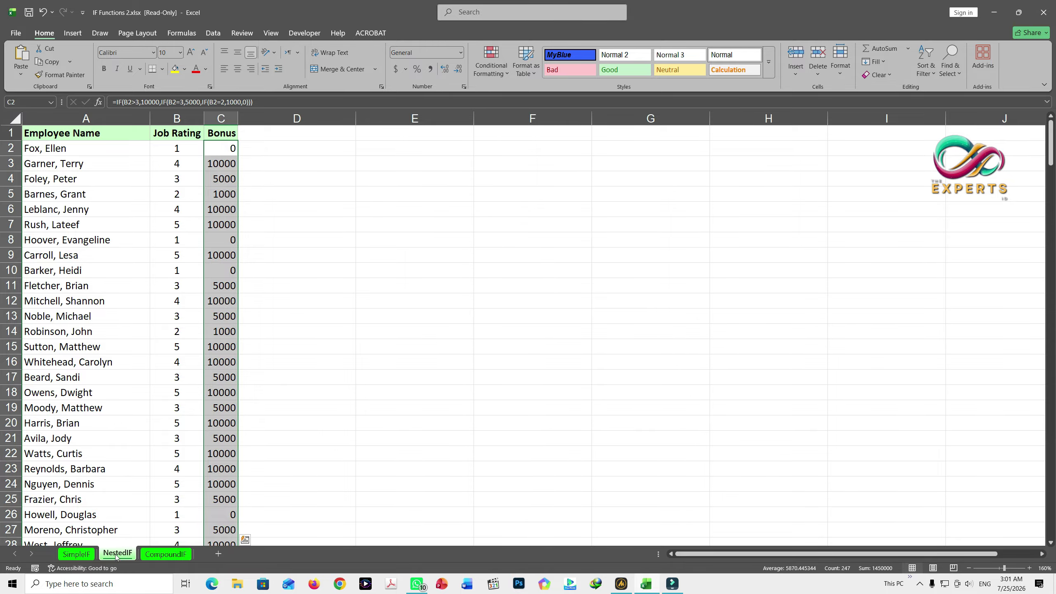
{"action": "key", "text": "ctrl+Page_Up"}
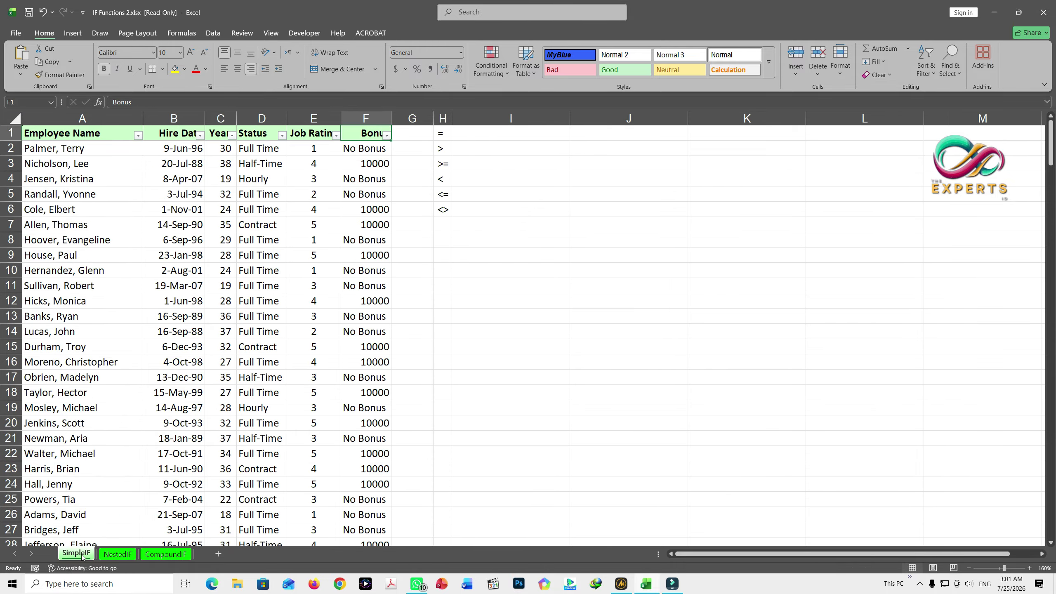
{"action": "left_click", "coordinate": [123, 554]}
{"action": "left_click", "coordinate": [160, 555]}
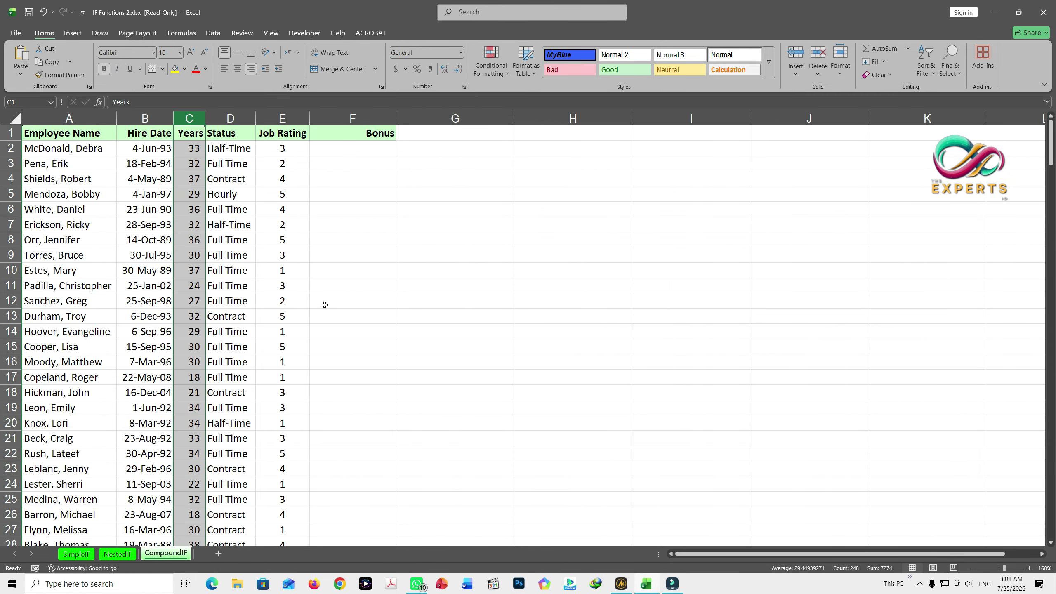
{"action": "left_click", "coordinate": [347, 149]}
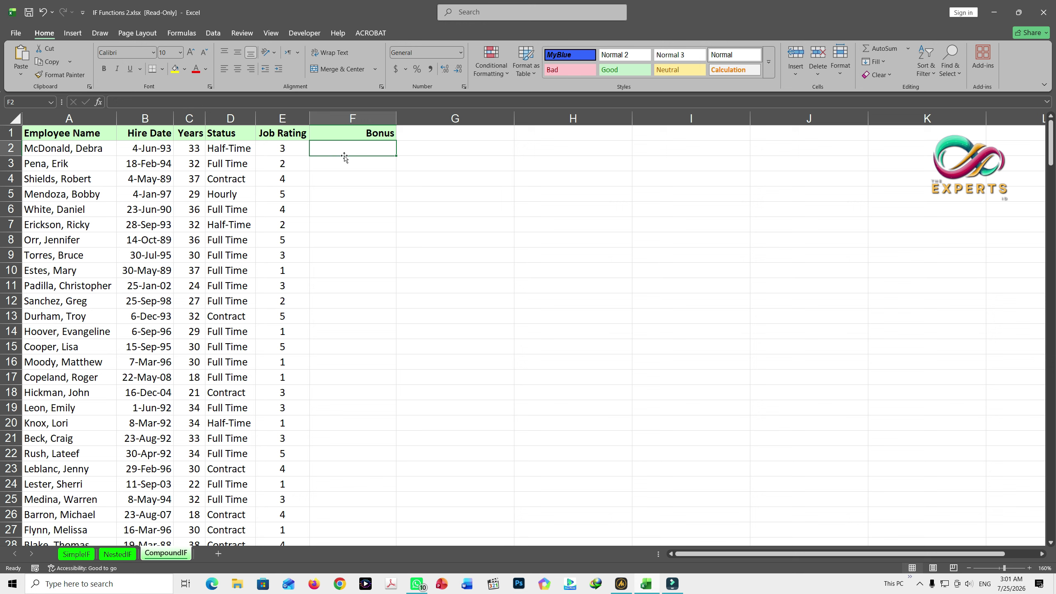
{"action": "left_click", "coordinate": [290, 117]}
{"action": "left_click", "coordinate": [236, 119]}
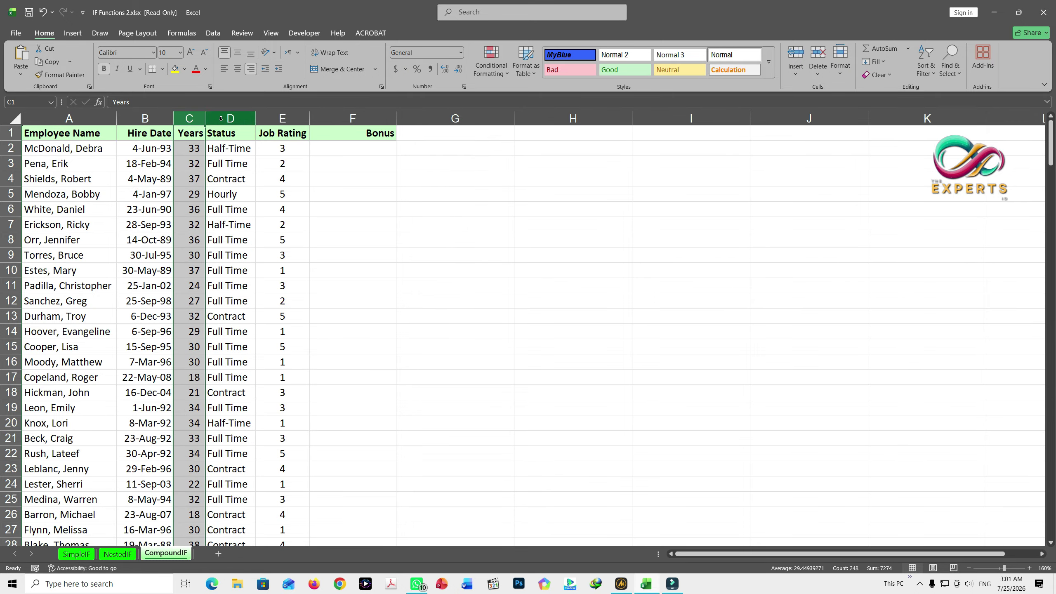
{"action": "left_click", "coordinate": [264, 118]}
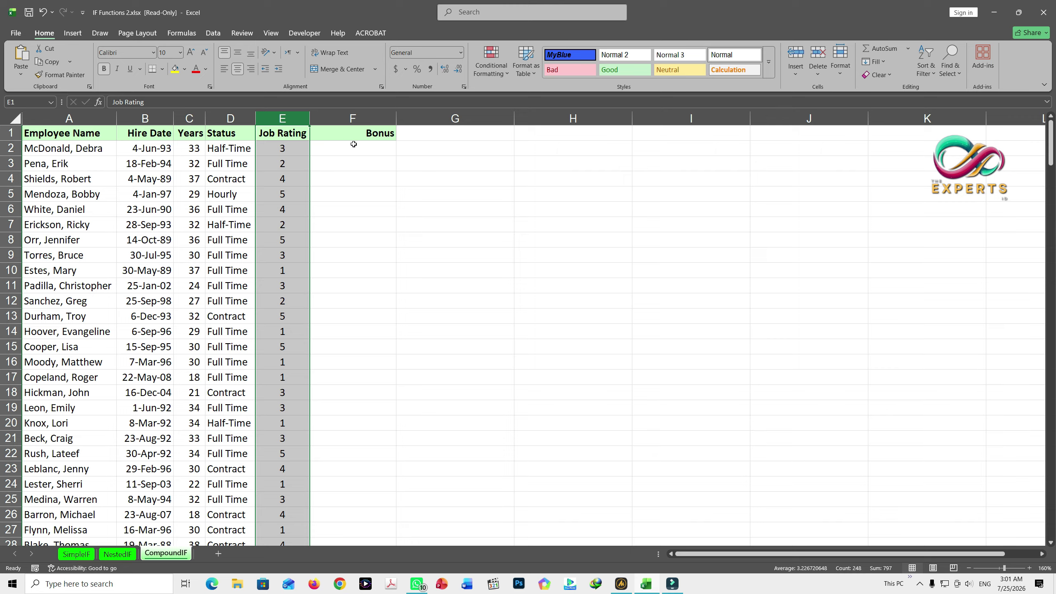
{"action": "left_click", "coordinate": [357, 147]}
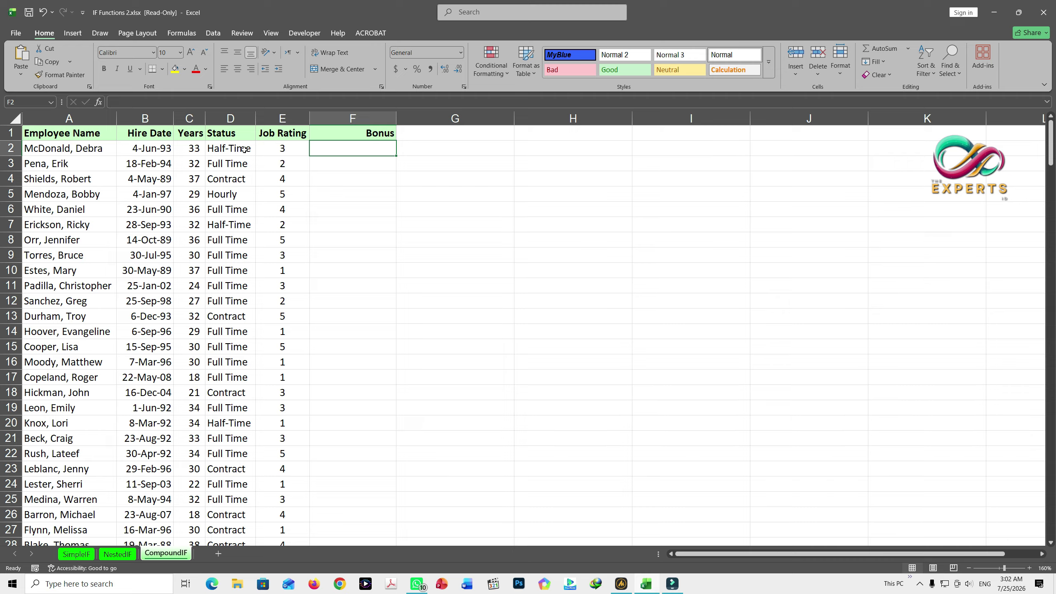
Review the Full Time and Hourly entries in the Status column alongside the Job Rating in row 5.
{"action": "left_click", "coordinate": [243, 163]}
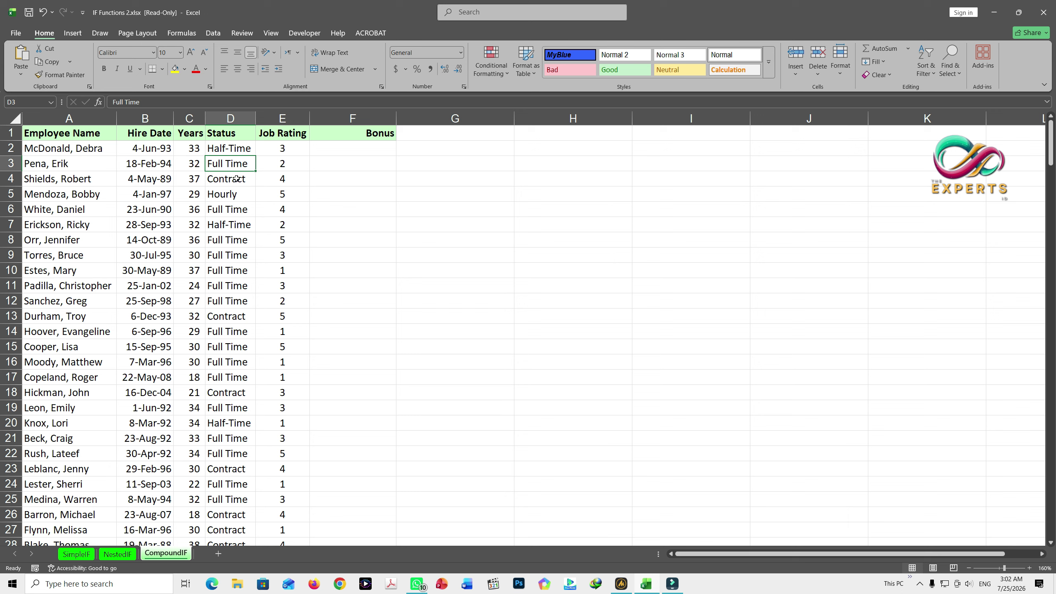
{"action": "left_click", "coordinate": [279, 194]}
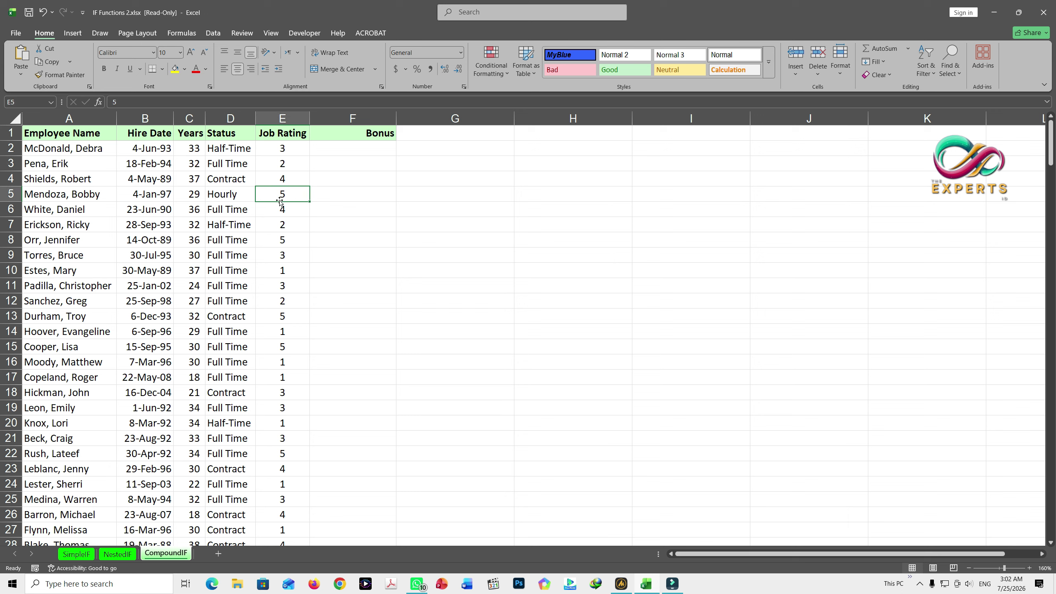
{"action": "left_click", "coordinate": [234, 197]}
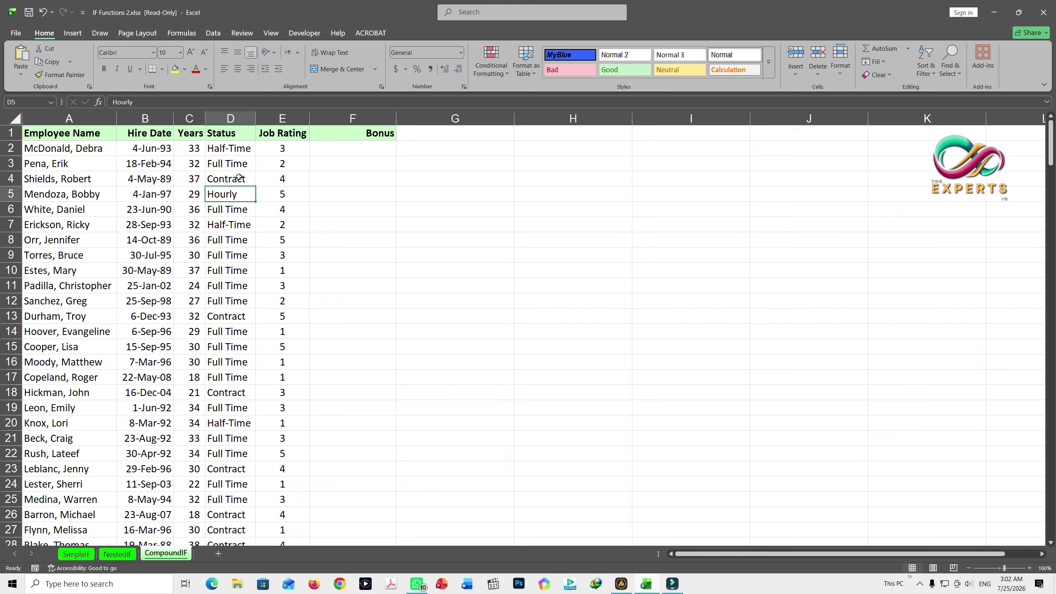
{"action": "left_click", "coordinate": [237, 160]}
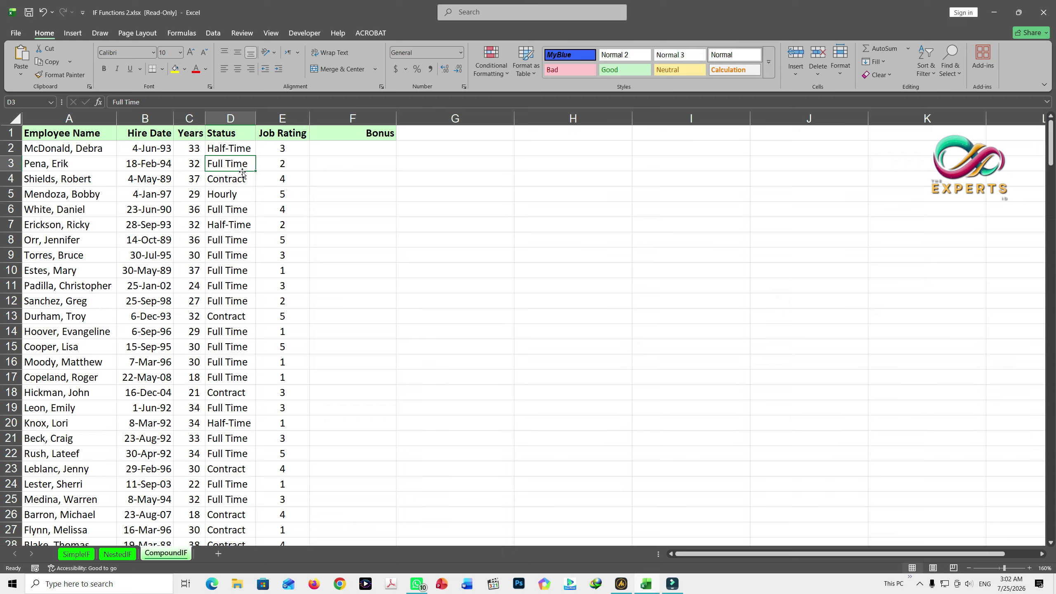
Begin a compound formula in F2 with =if(and(E2>3, using the Job Rating as the first condition.
{"action": "left_click", "coordinate": [358, 151]}
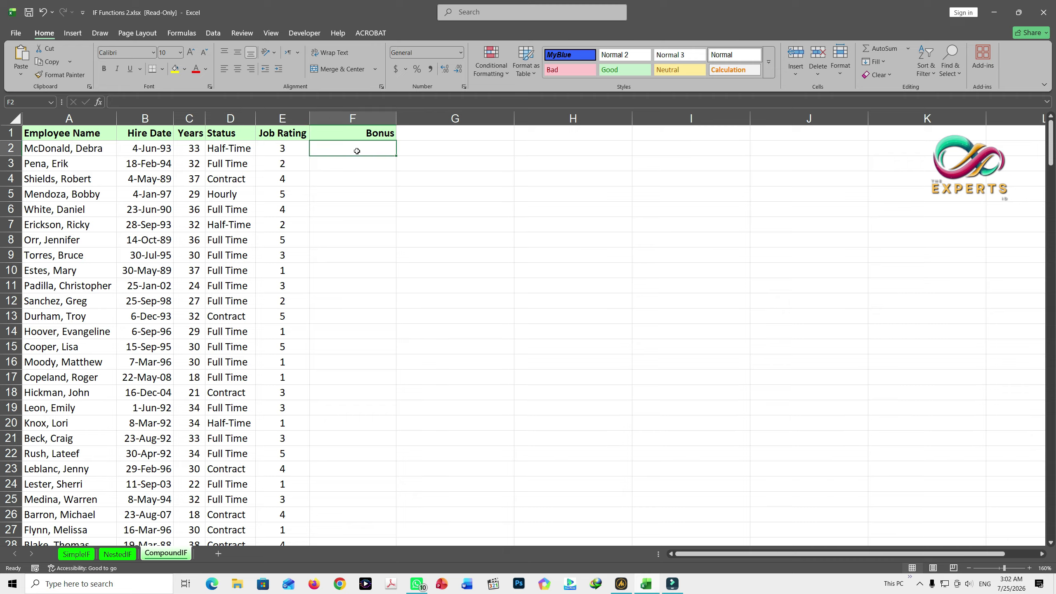
{"action": "type", "text": "="}
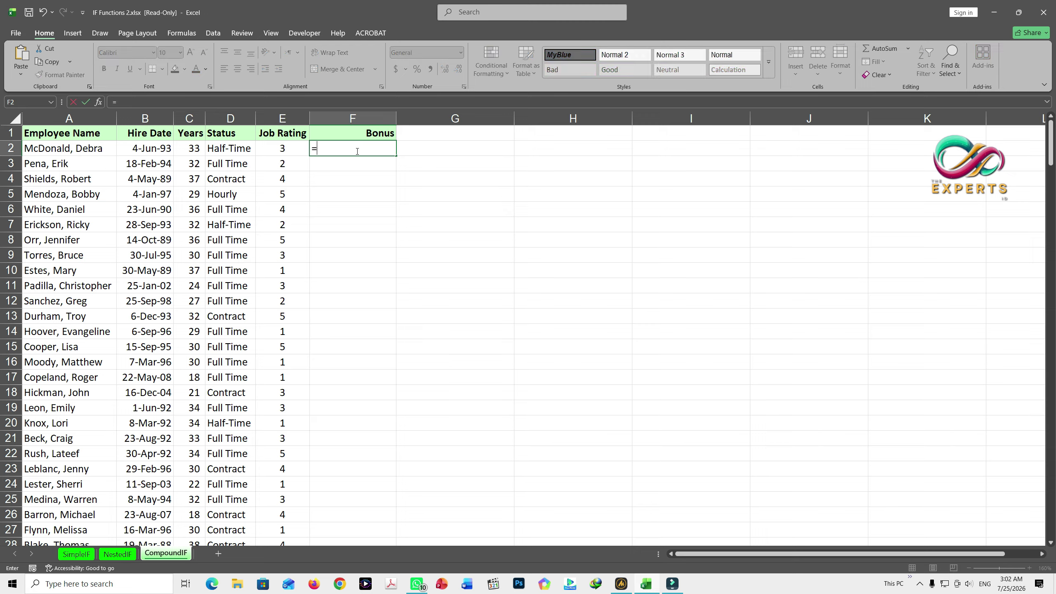
{"action": "type", "text": "if"}
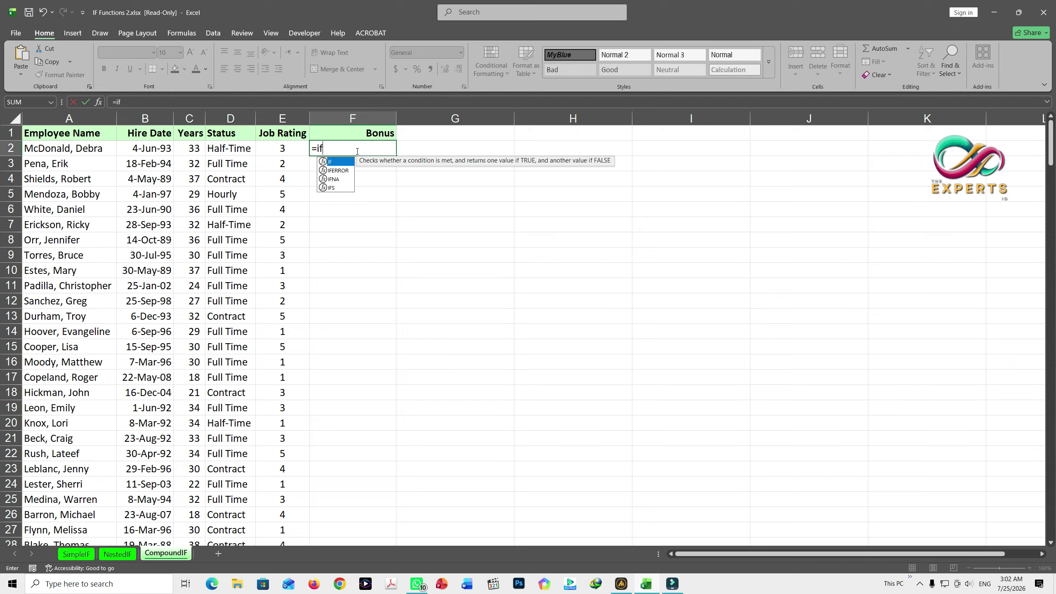
{"action": "type", "text": "(and("}
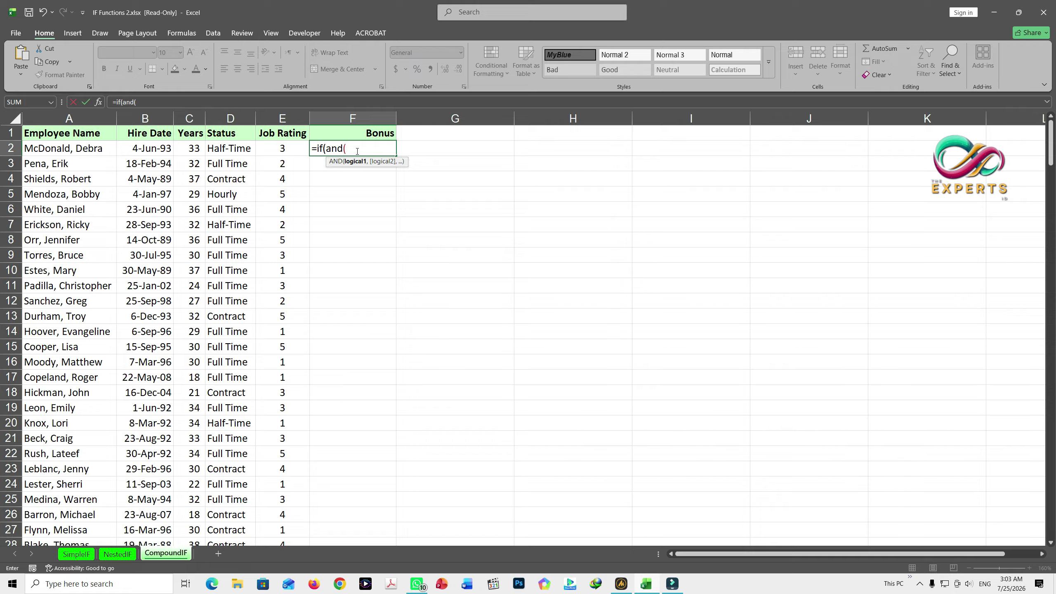
{"action": "left_click", "coordinate": [281, 149]}
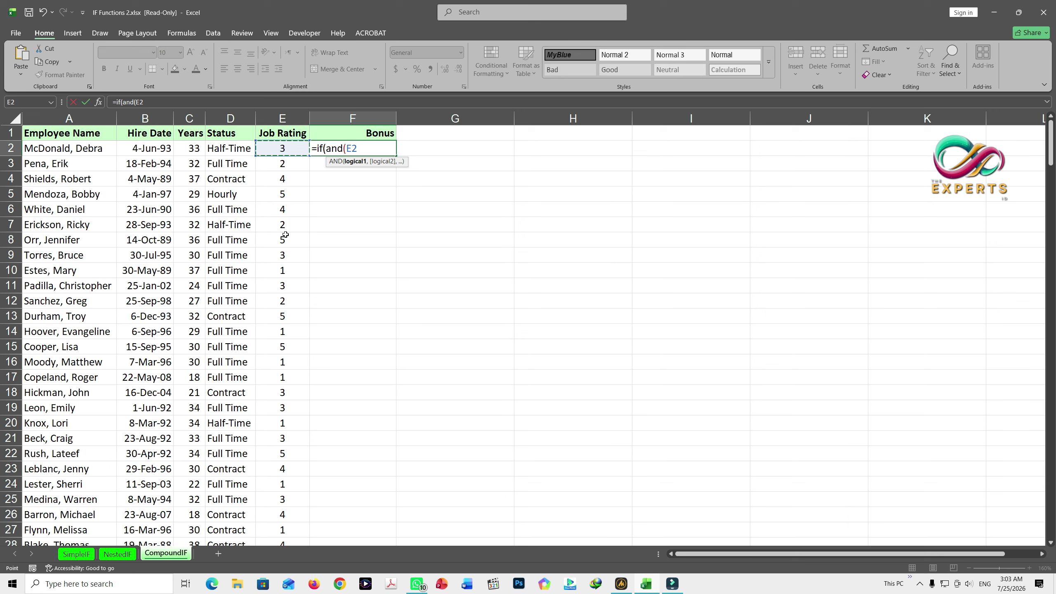
{"action": "type", "text": ">3,"}
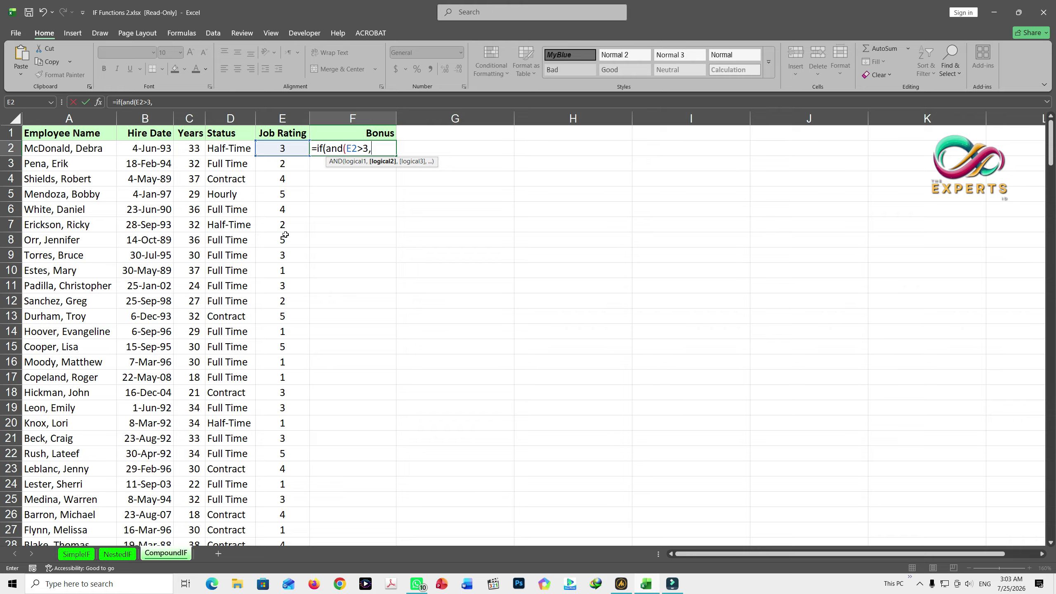
Complete the F2 formula as =if(and(E2>3,D2="Full Time"),10000,0) and fill it down the Bonus column.
{"action": "left_click", "coordinate": [241, 152]}
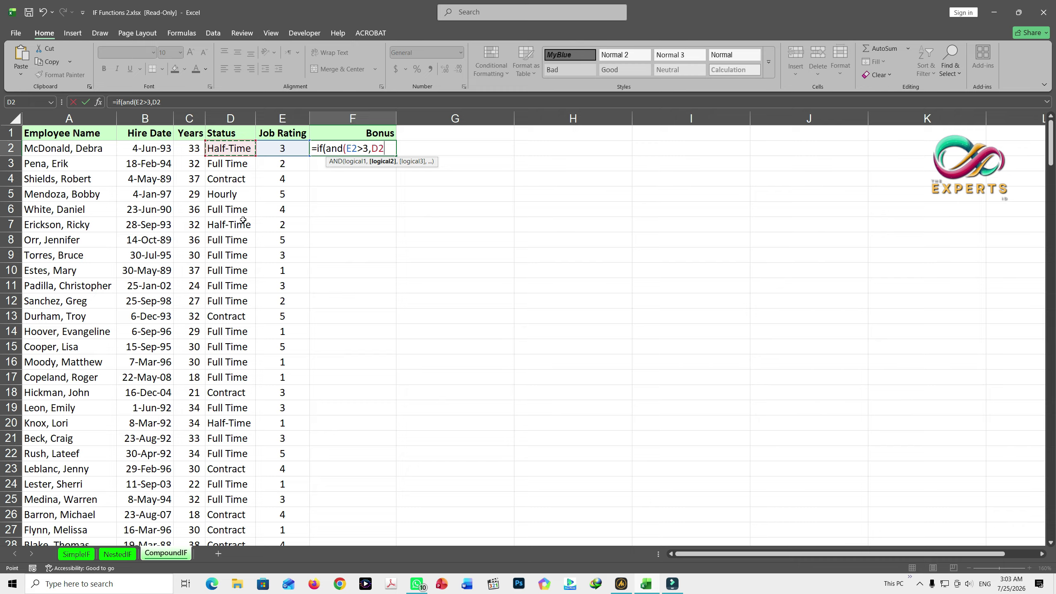
{"action": "type", "text": "="}
{"action": "type", "text": "\"Full Time"}
{"action": "type", "text": "),10000"}
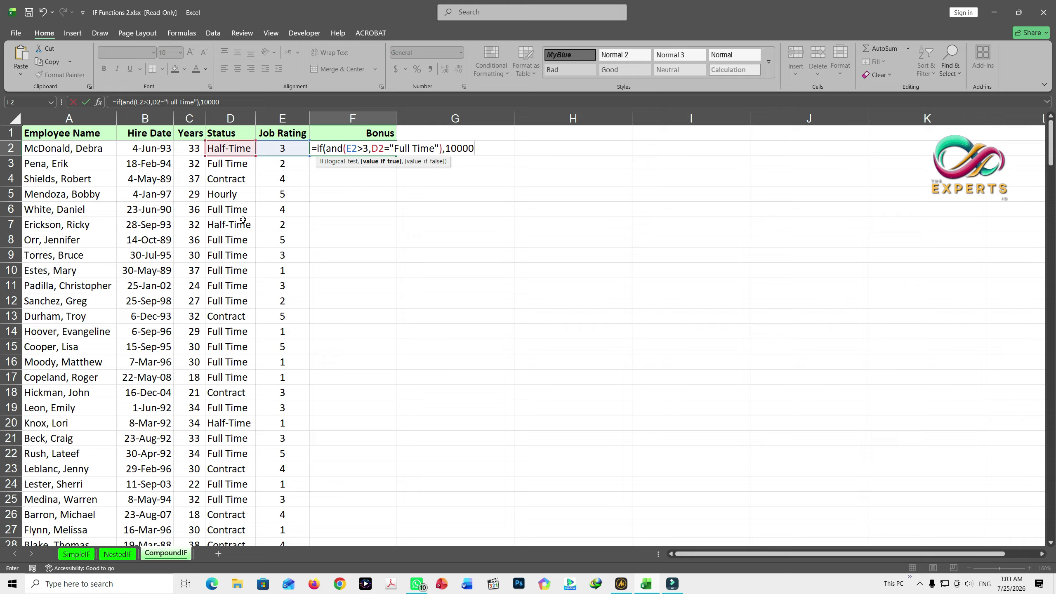
{"action": "type", "text": ",0"}
{"action": "type", "text": ")"}
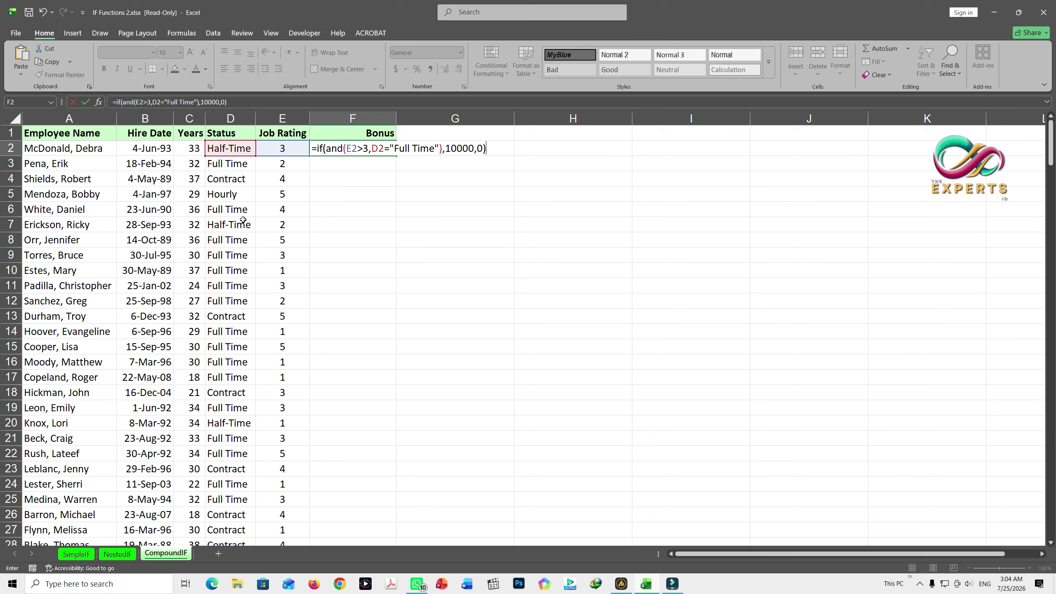
{"action": "key", "text": "Return"}
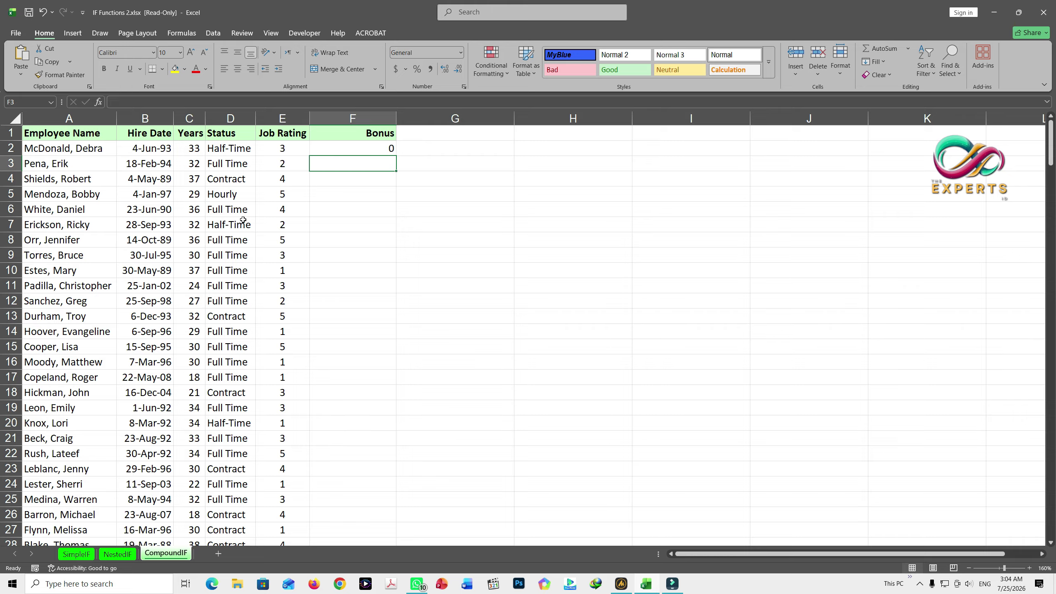
{"action": "left_click", "coordinate": [370, 149]}
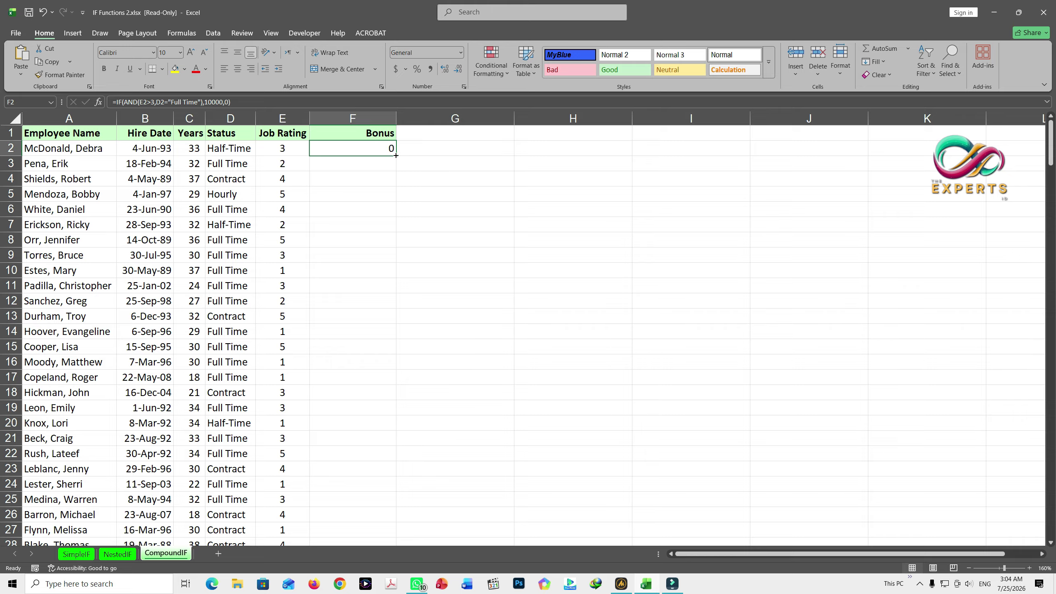
{"action": "double_click", "coordinate": [396, 155]}
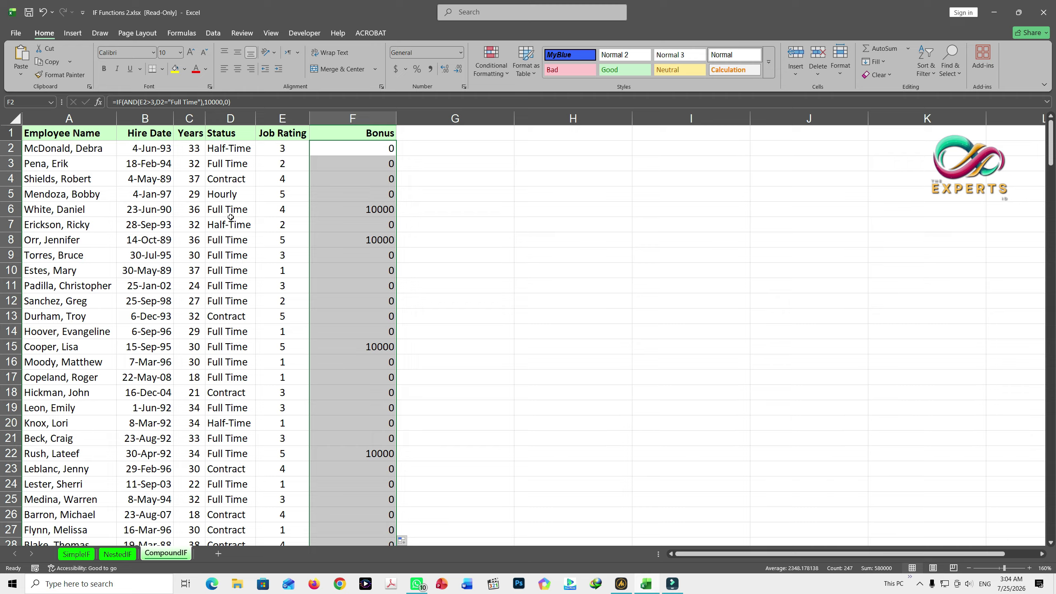
Check the Bonus results in rows 4 to 6 against their Job Rating and Status cells.
{"action": "left_click", "coordinate": [366, 210]}
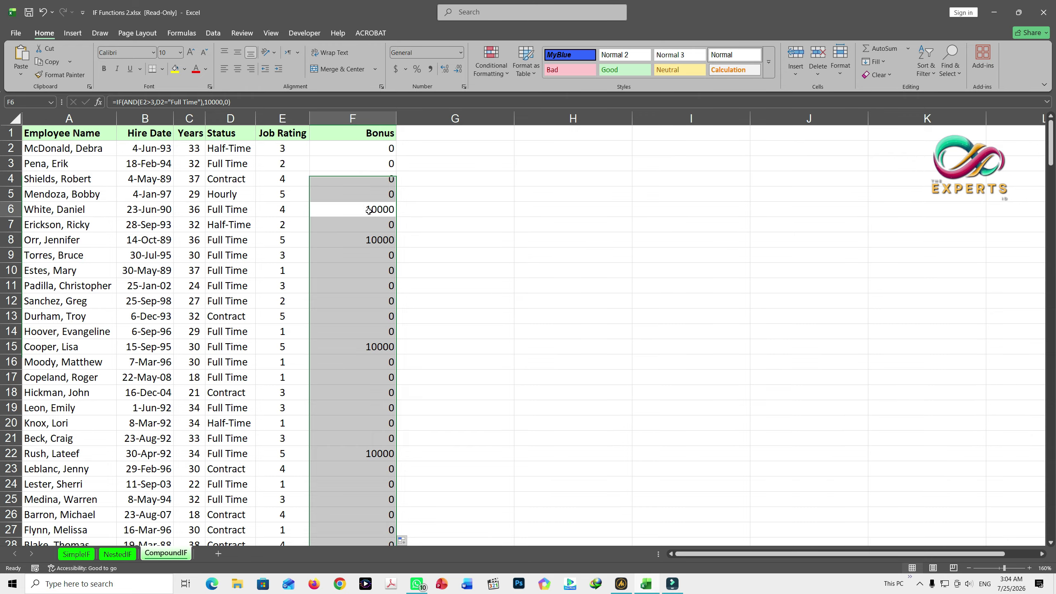
{"action": "left_click", "coordinate": [279, 213]}
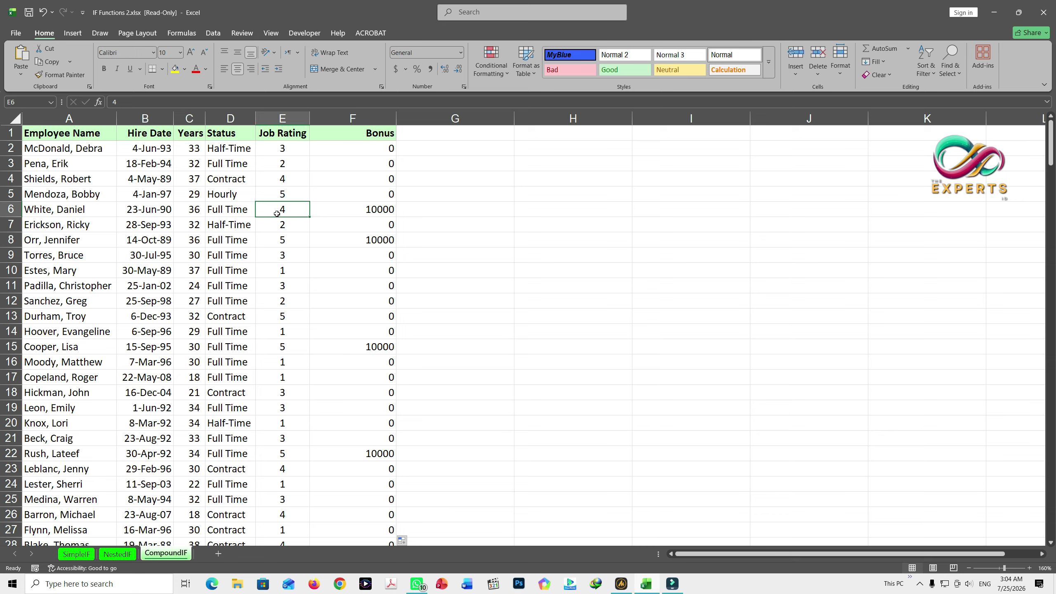
{"action": "left_click", "coordinate": [235, 211]}
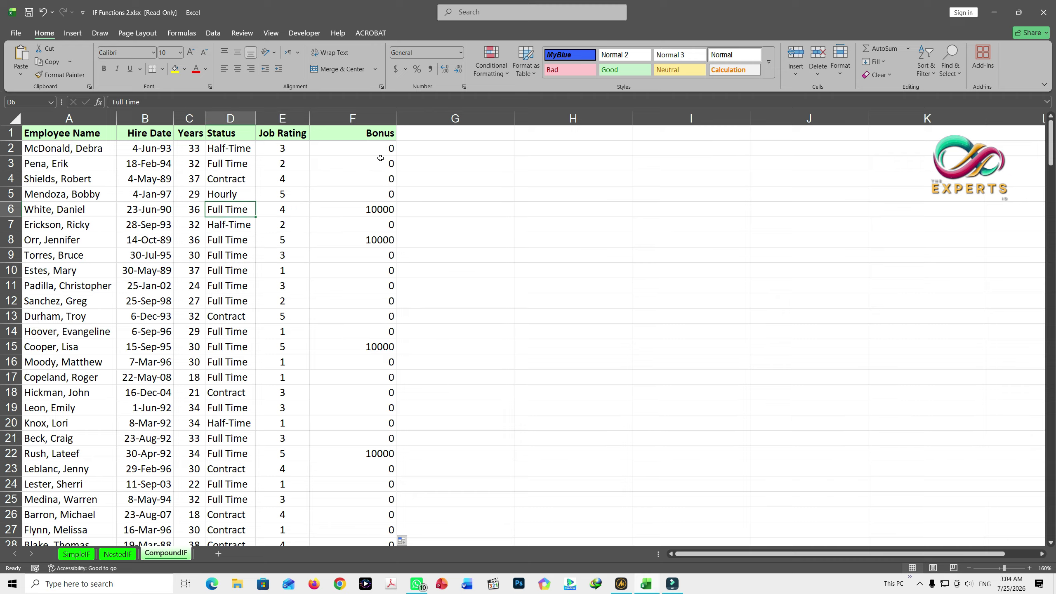
{"action": "left_click", "coordinate": [287, 184]}
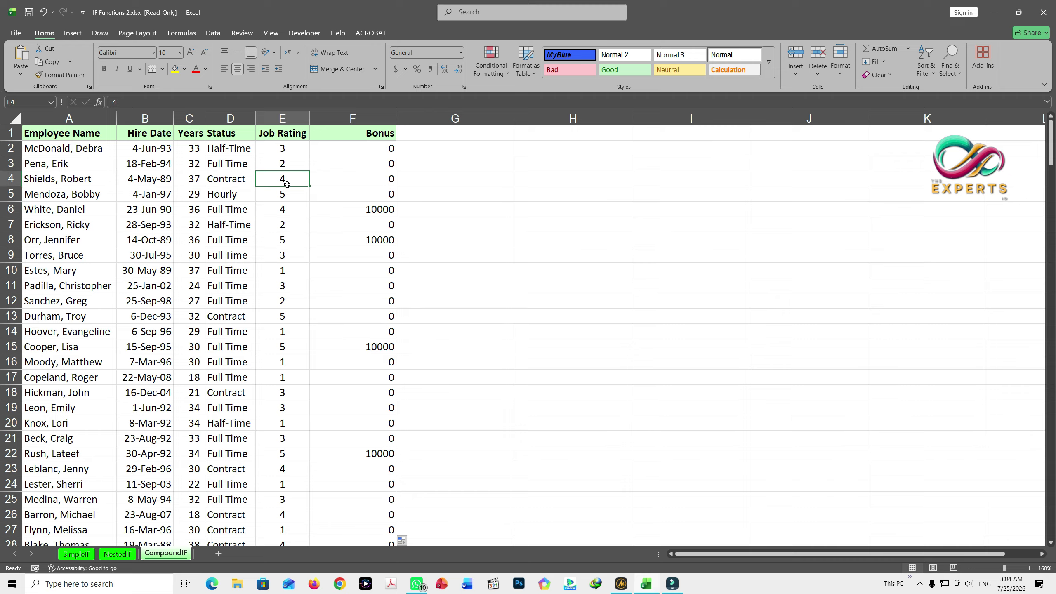
{"action": "left_click", "coordinate": [277, 195]}
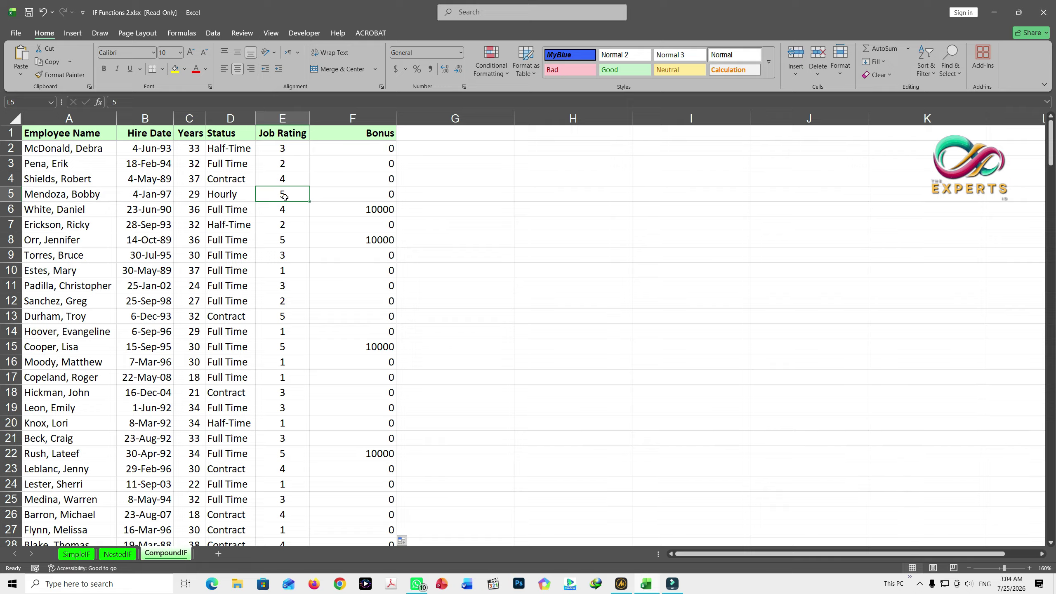
{"action": "left_click", "coordinate": [233, 199]}
{"action": "left_click", "coordinate": [236, 183]}
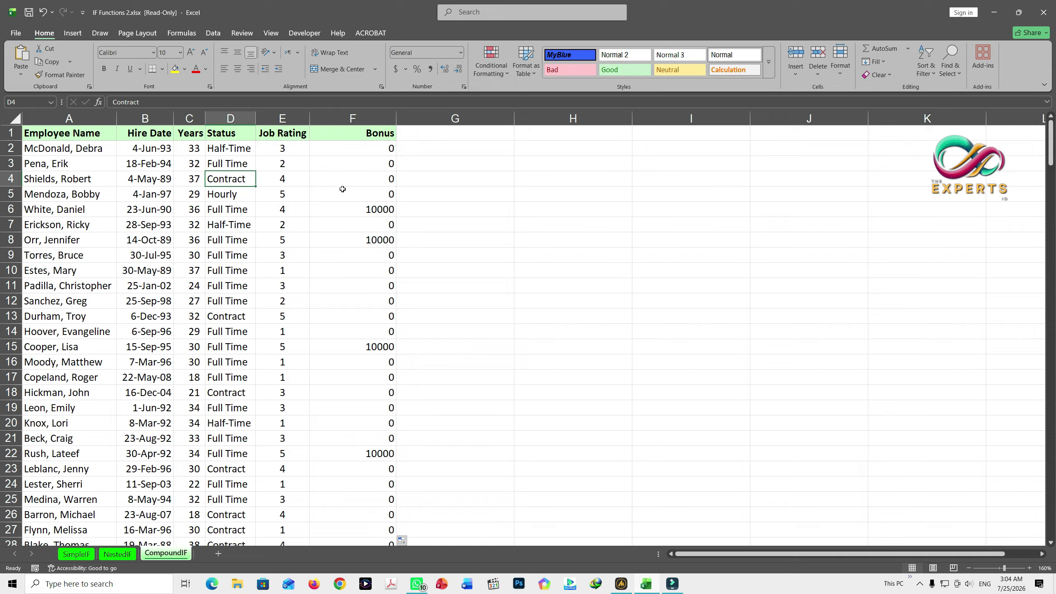
Undo the fill of the Bonus column and clear the AND formula from F2.
{"action": "left_click", "coordinate": [381, 149]}
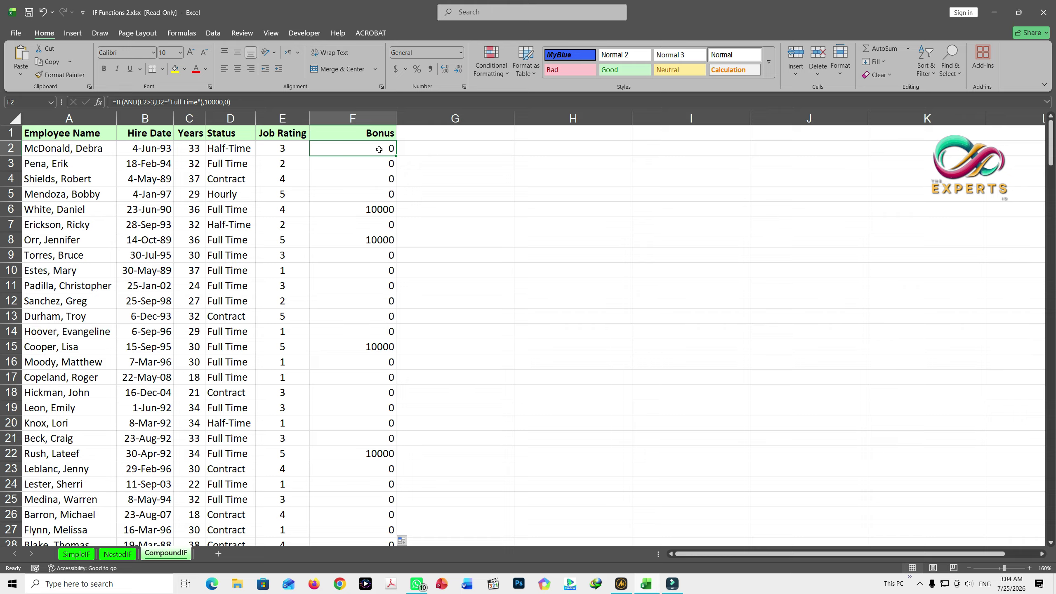
{"action": "key", "text": "ctrl+z"}
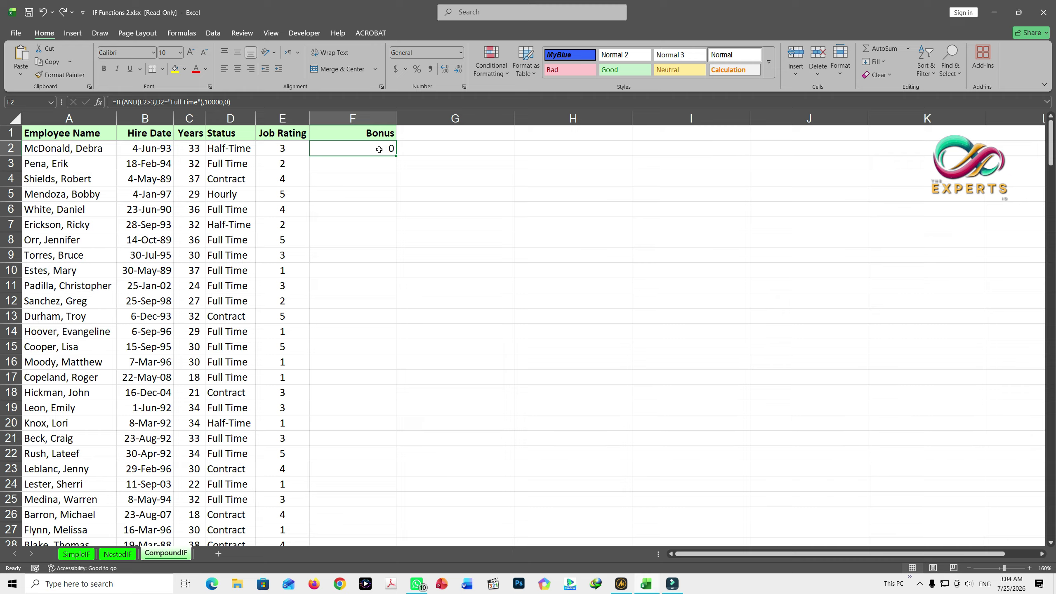
{"action": "key", "text": "Delete"}
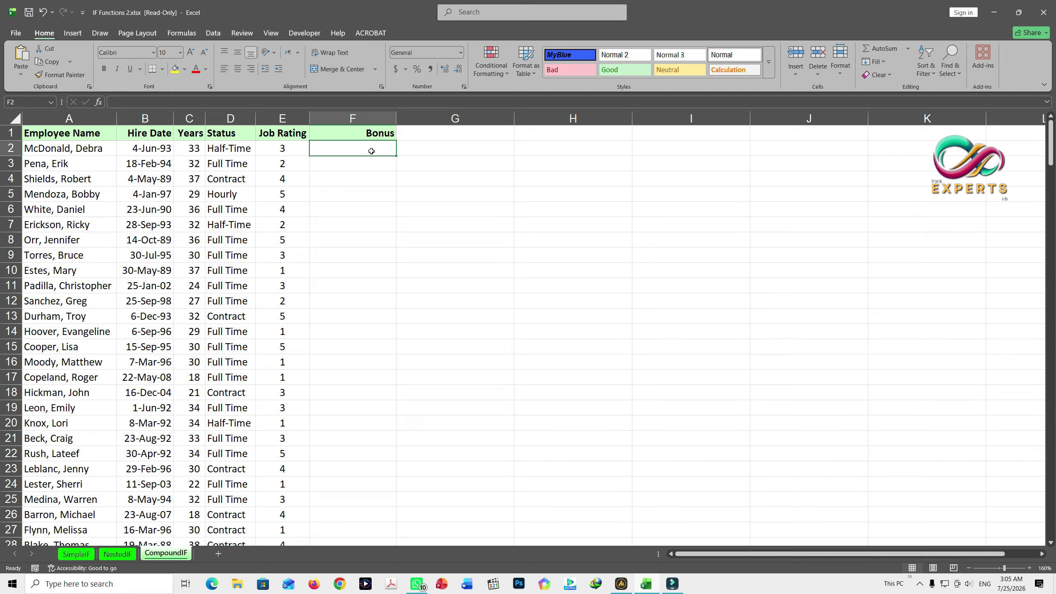
Examine the Job Rating, Status and Years cells in rows 2 to 5 as conditions for another bonus rule.
{"action": "left_click", "coordinate": [294, 147]}
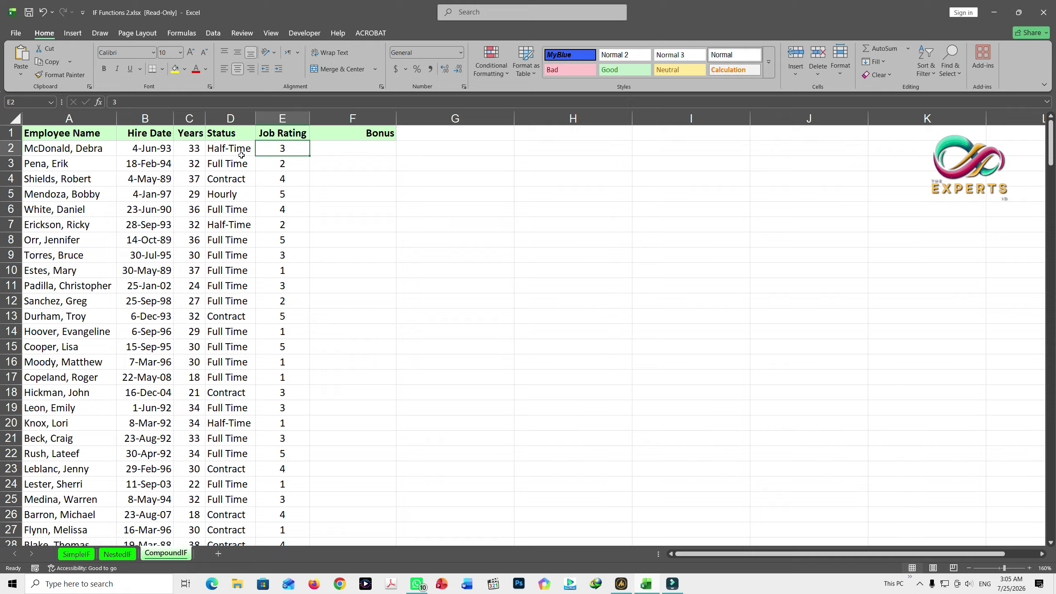
{"action": "left_click", "coordinate": [226, 164]}
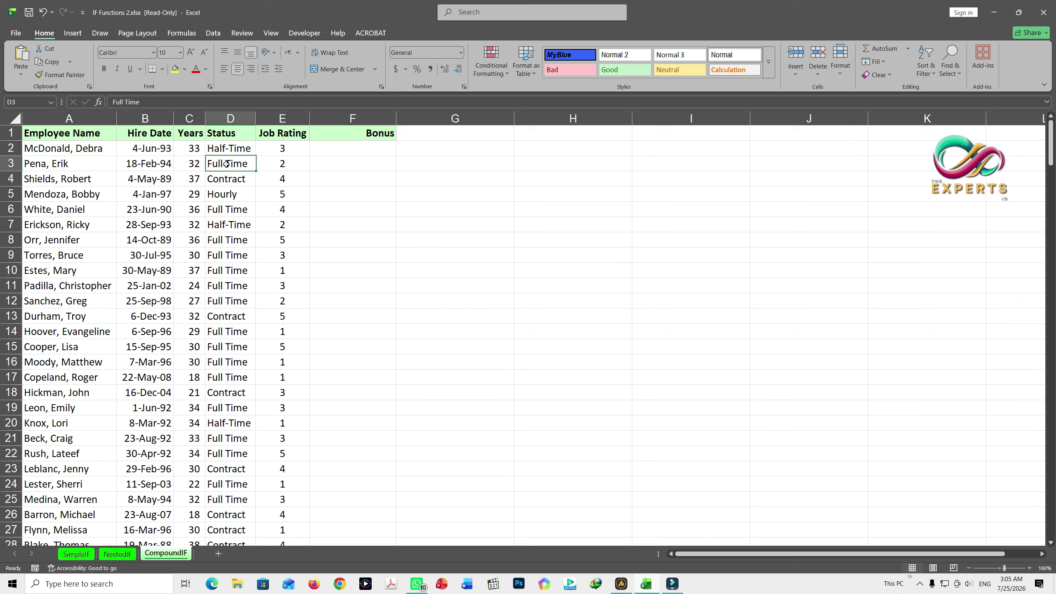
{"action": "left_click", "coordinate": [191, 164]}
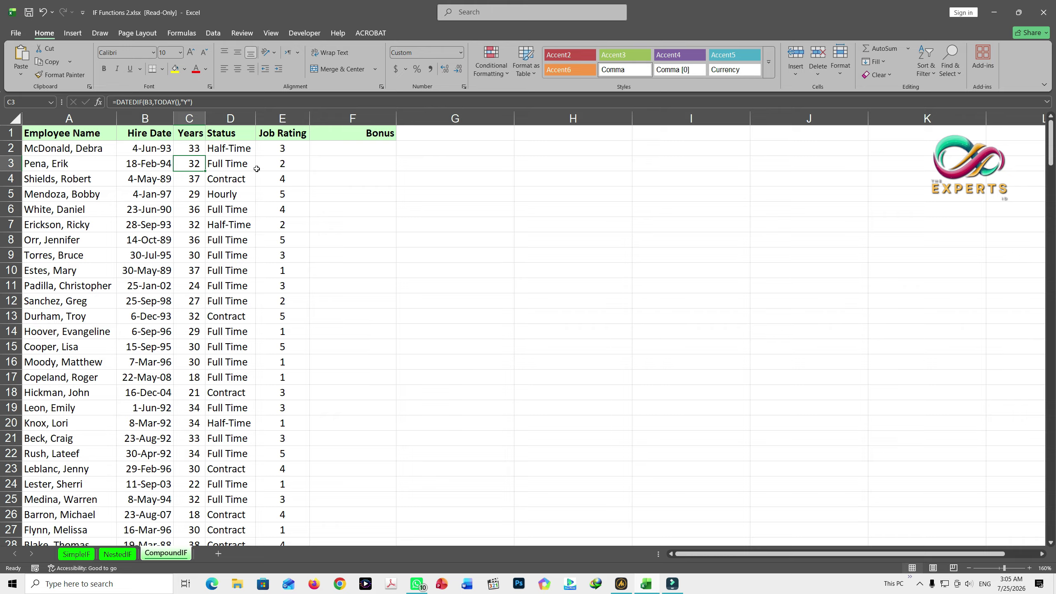
{"action": "left_click", "coordinate": [290, 152]}
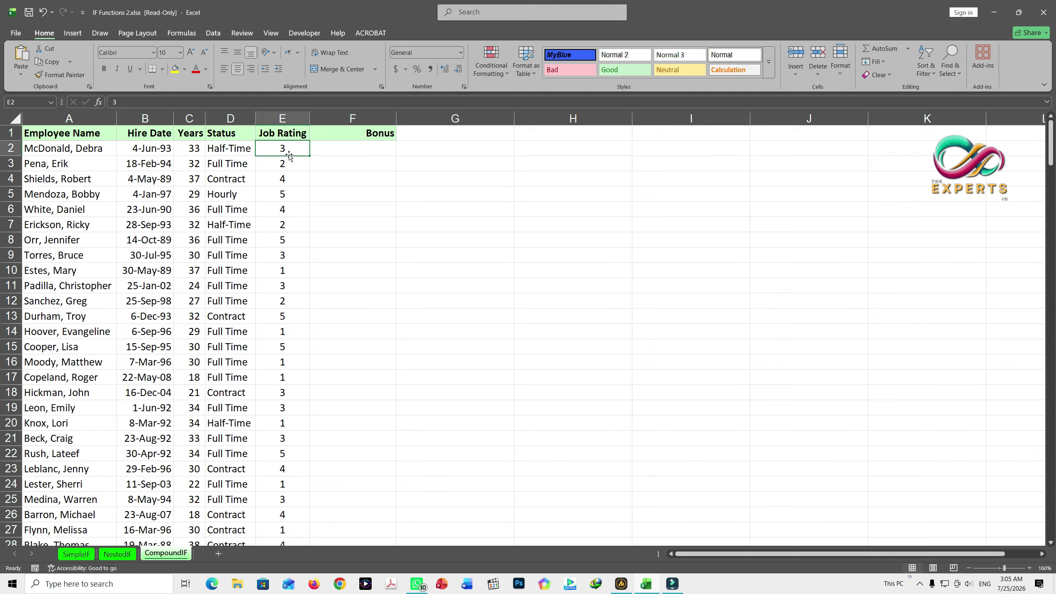
{"action": "left_click", "coordinate": [237, 165]}
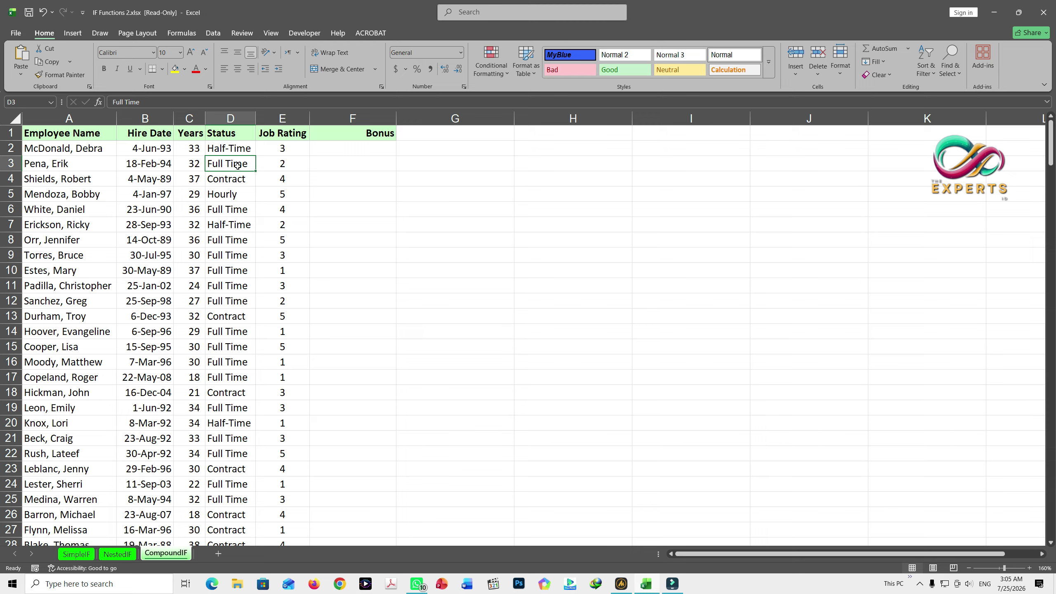
{"action": "left_click", "coordinate": [189, 163]}
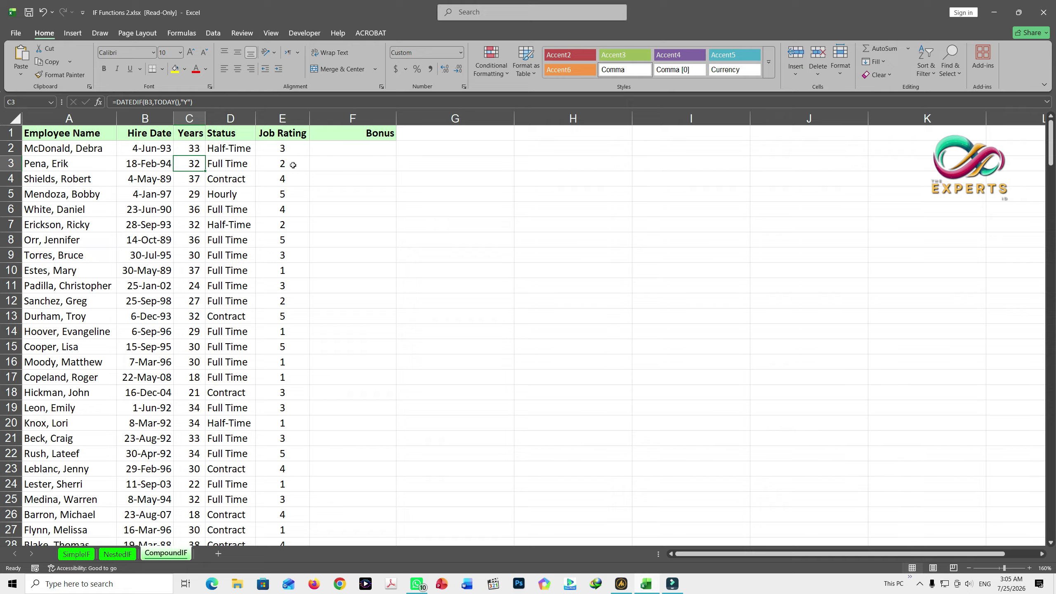
{"action": "left_click", "coordinate": [239, 179]}
{"action": "left_click", "coordinate": [230, 197]}
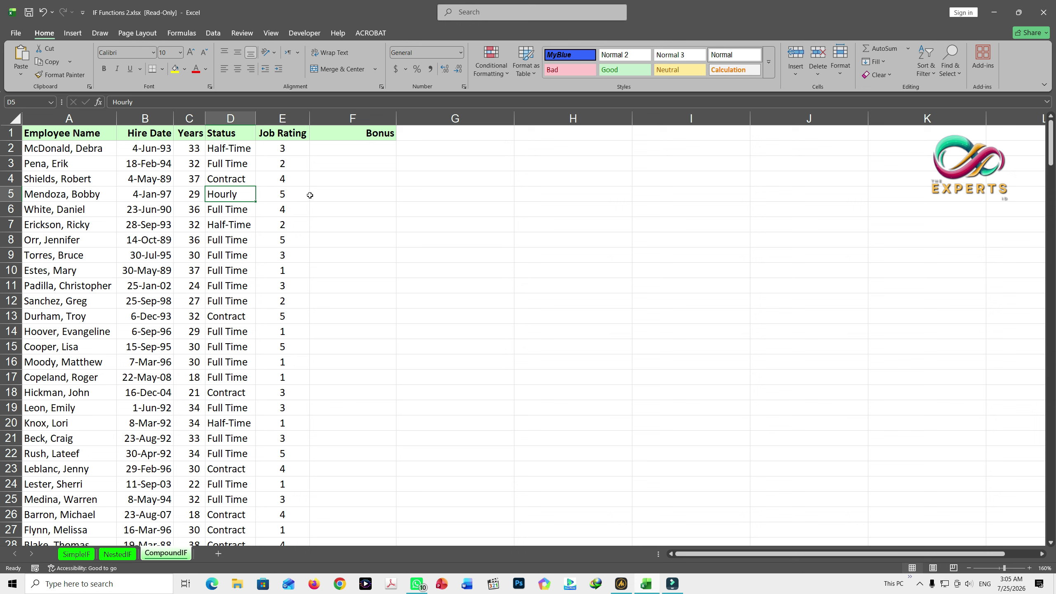
Begin the Bonus formula in F2 with an OR test as =if(or(E2>3,and(.
{"action": "left_click", "coordinate": [386, 148]}
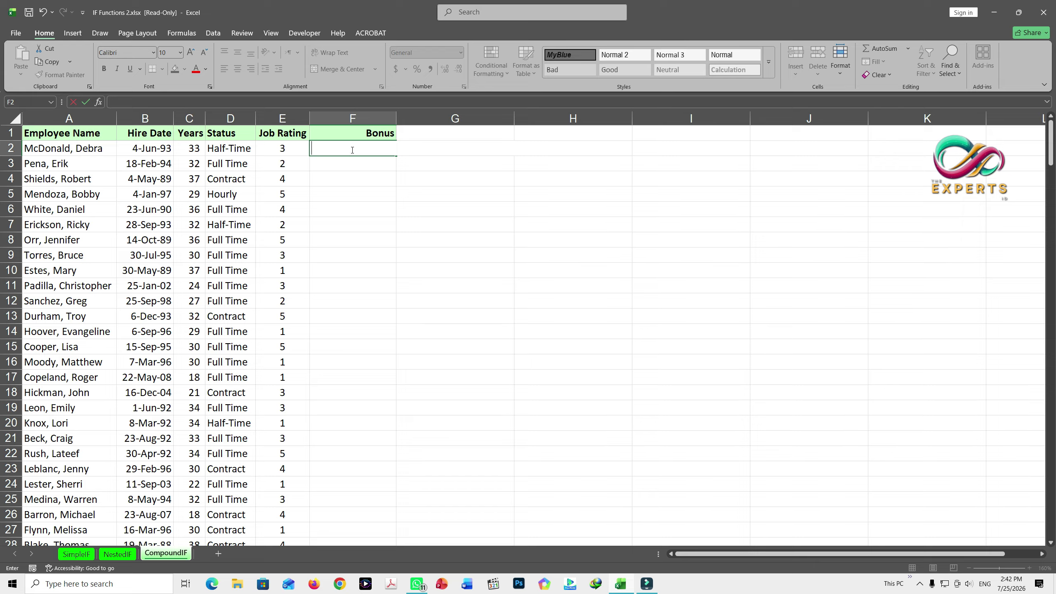
{"action": "type", "text": "=if"}
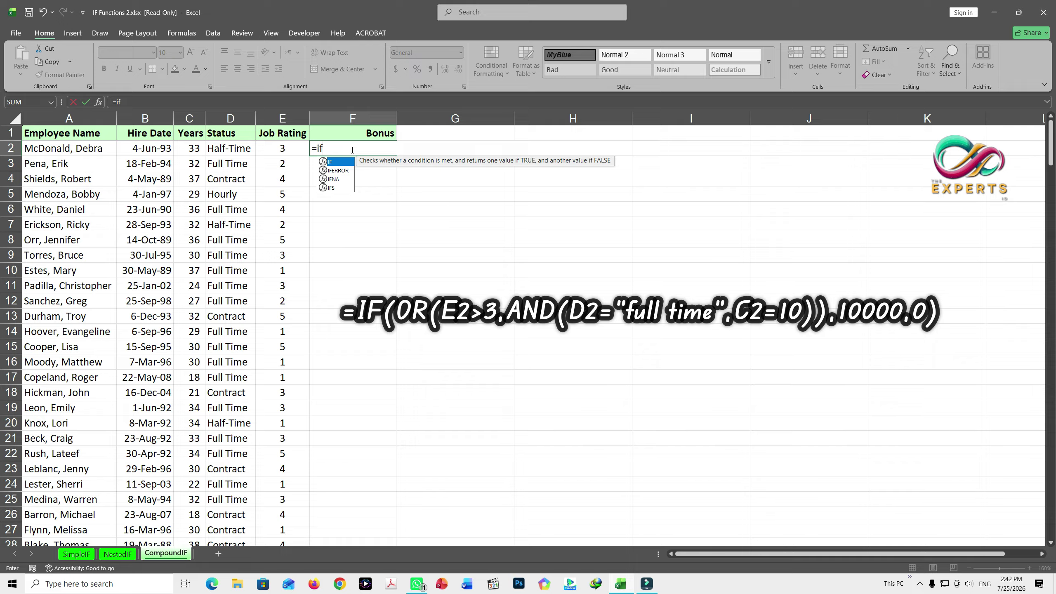
{"action": "type", "text": "("}
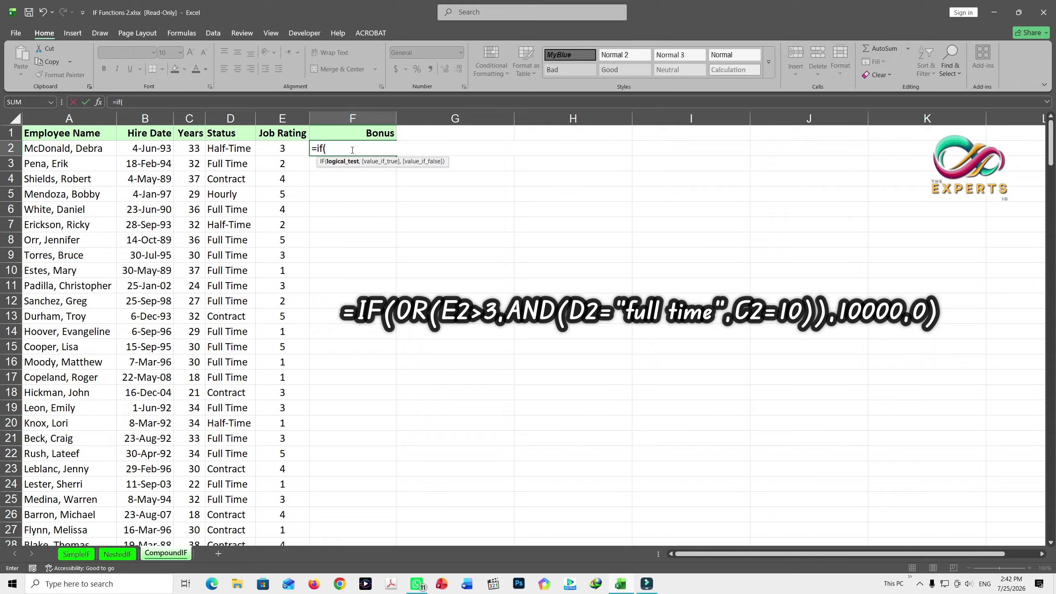
{"action": "type", "text": "or"}
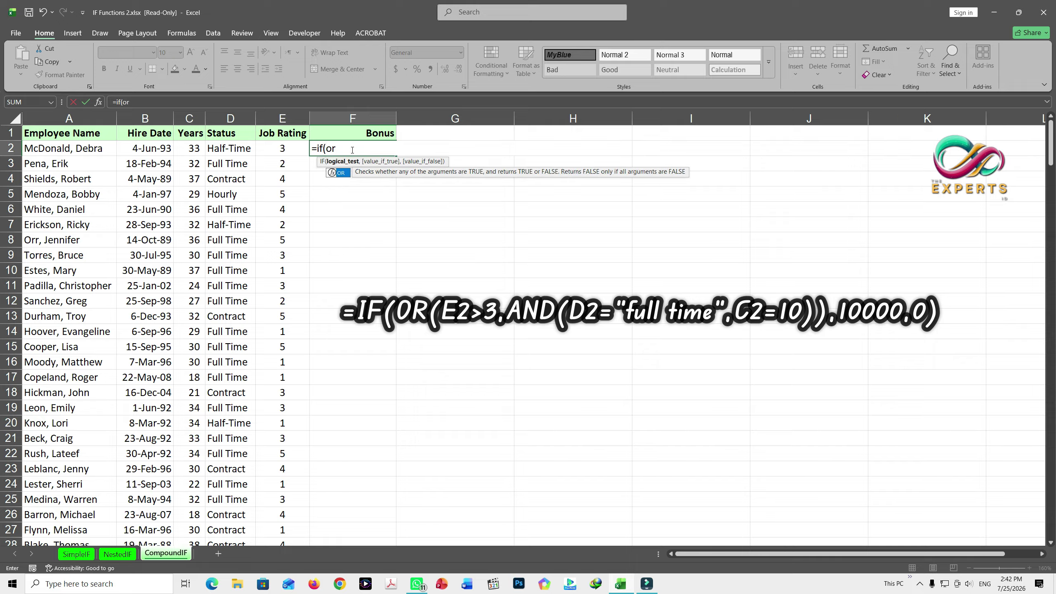
{"action": "type", "text": "("}
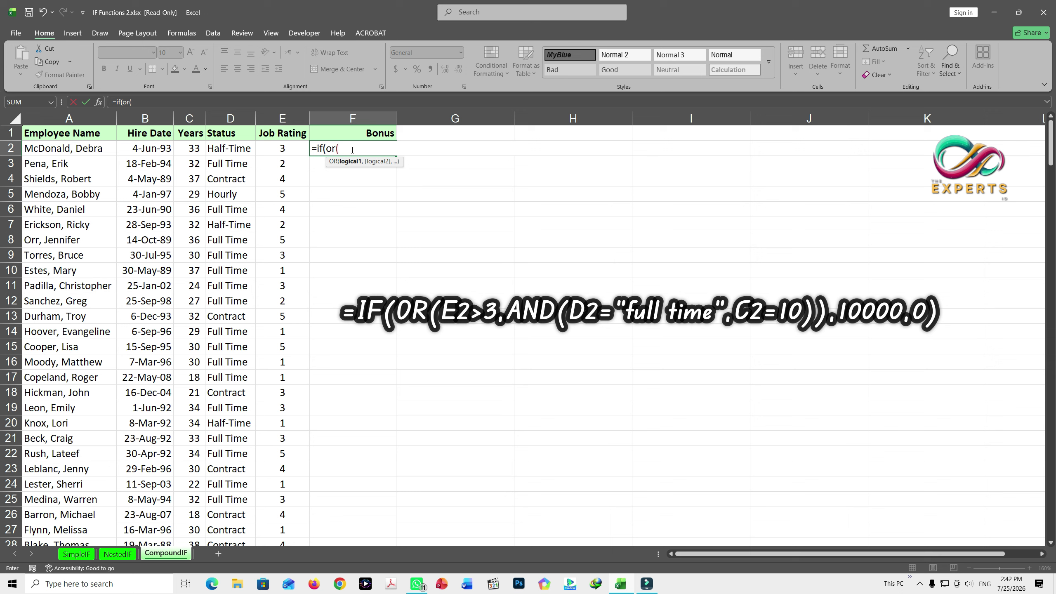
{"action": "left_click", "coordinate": [297, 148]}
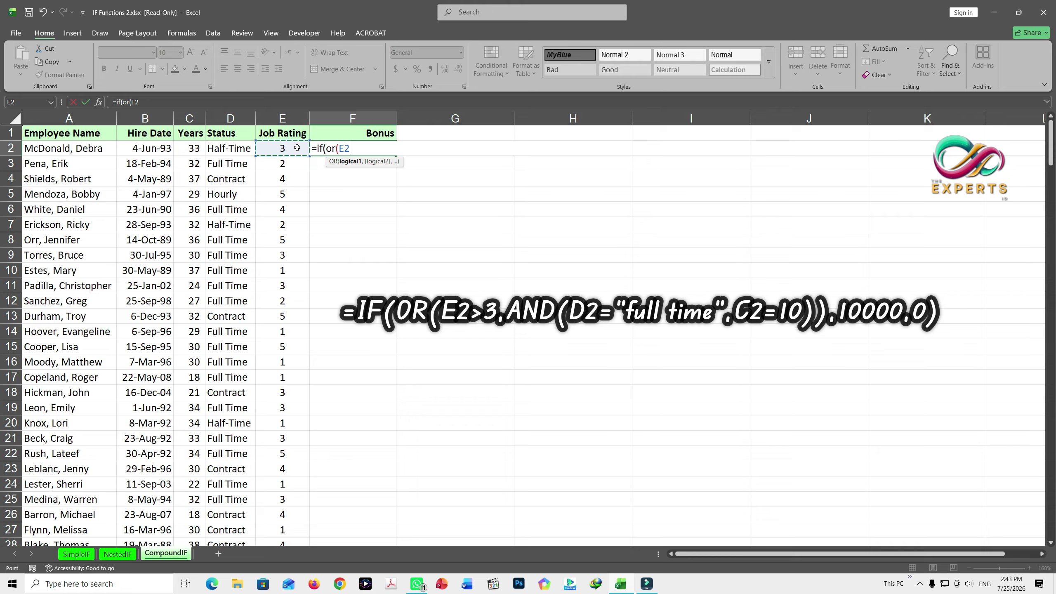
{"action": "type", "text": ">3,a"}
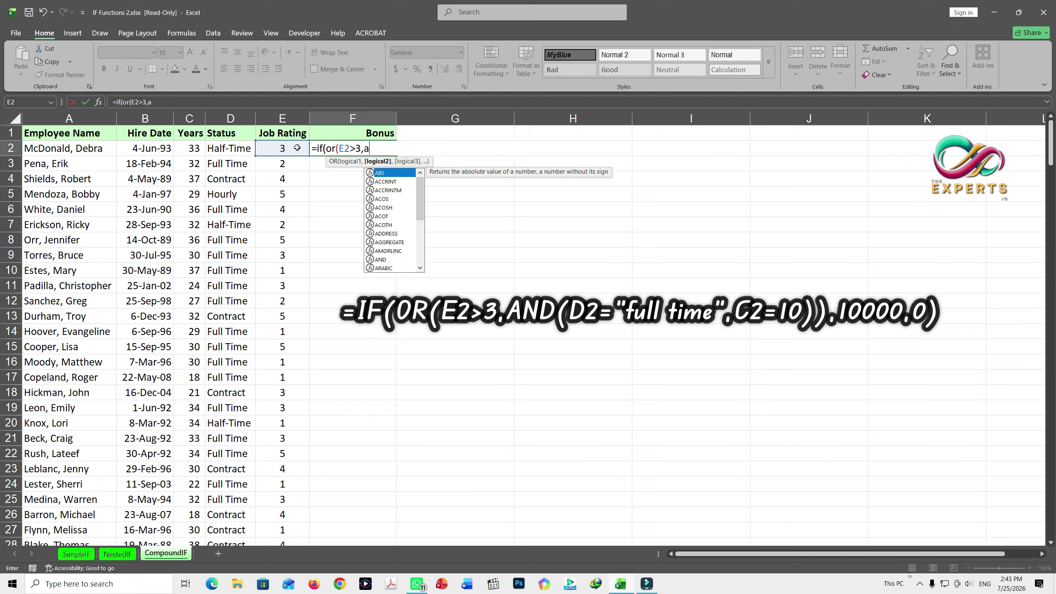
{"action": "type", "text": "nd("}
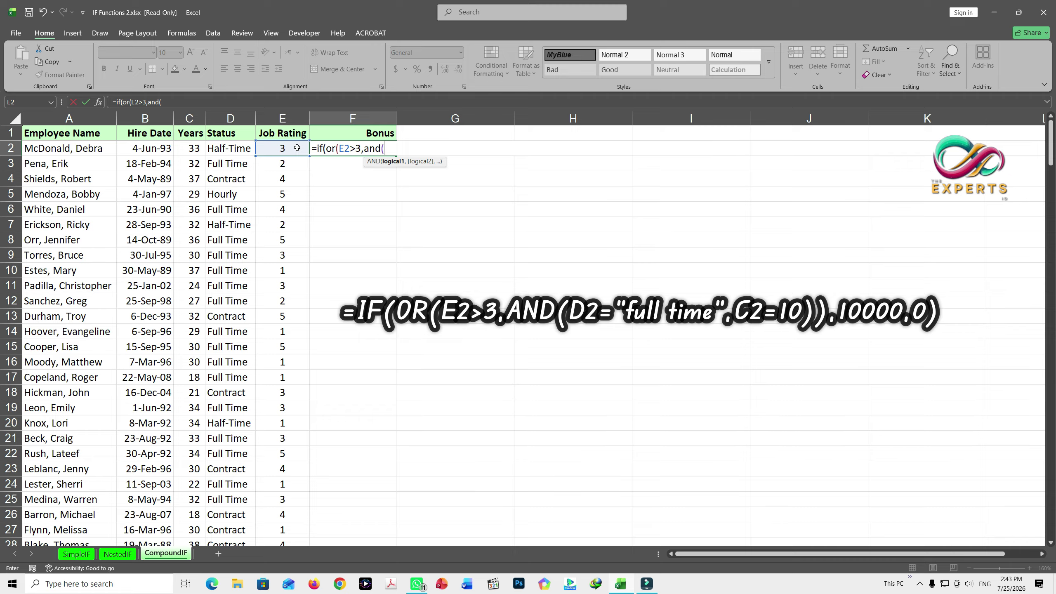
Complete the F2 formula with D2="full time" and C2=10 as the AND conditions, returning 10000 if true and 0 otherwise.
{"action": "left_click", "coordinate": [235, 148]}
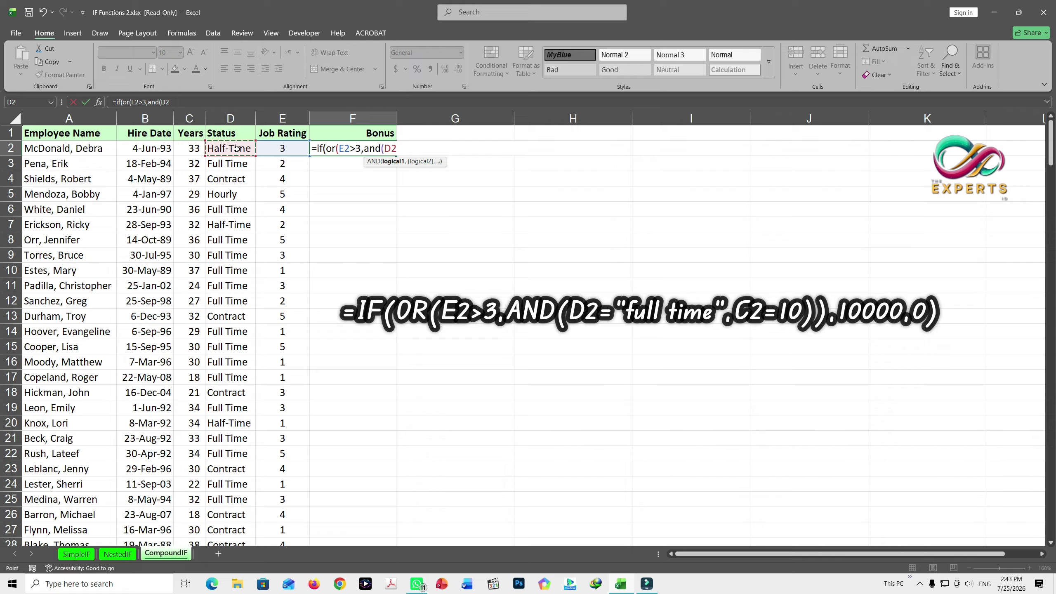
{"action": "type", "text": "=\"full time\","}
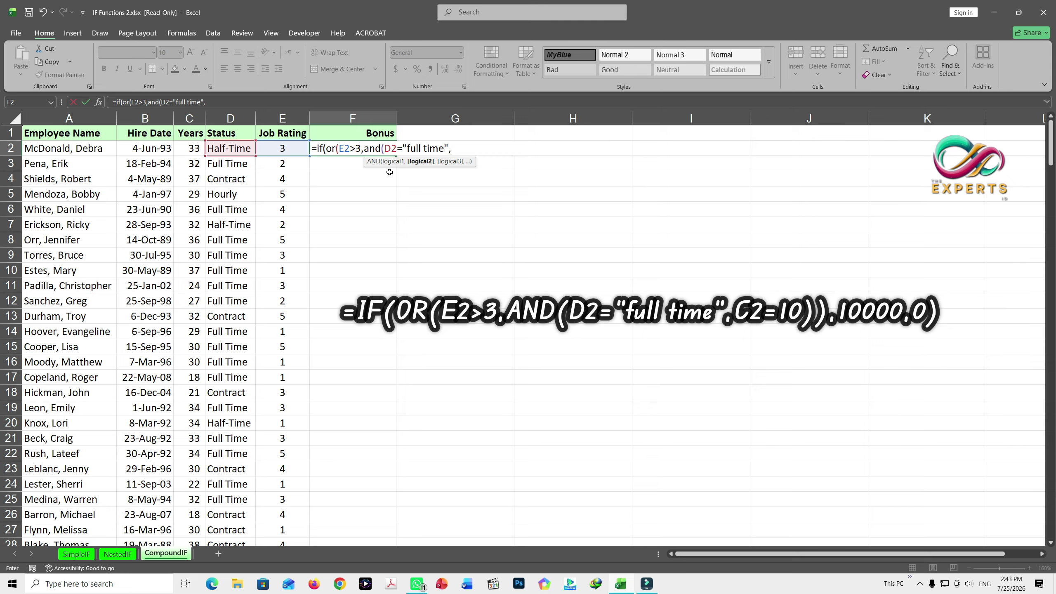
{"action": "left_click", "coordinate": [195, 147]}
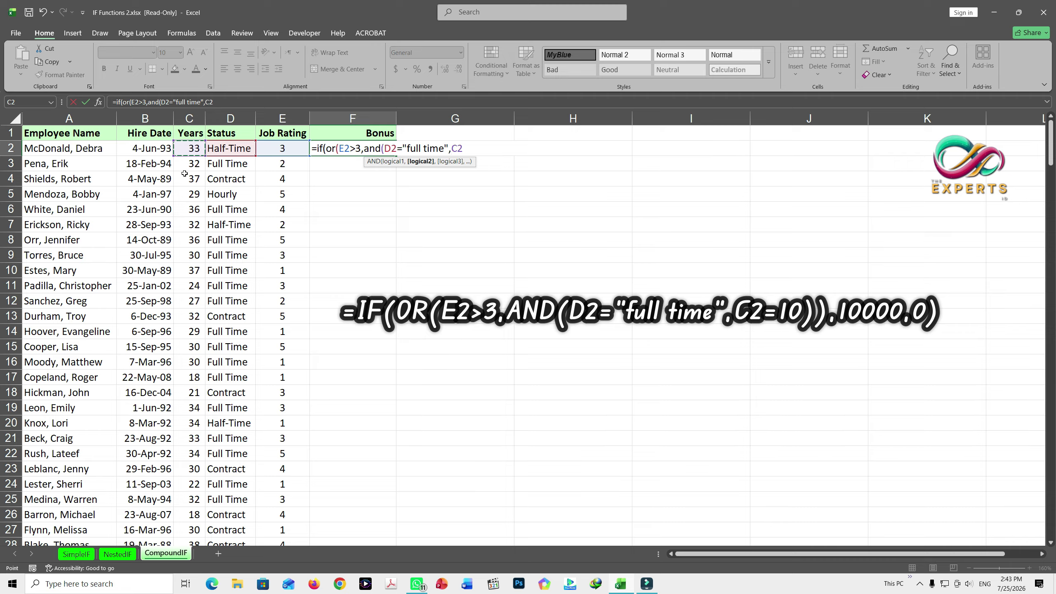
{"action": "type", "text": "=10))"}
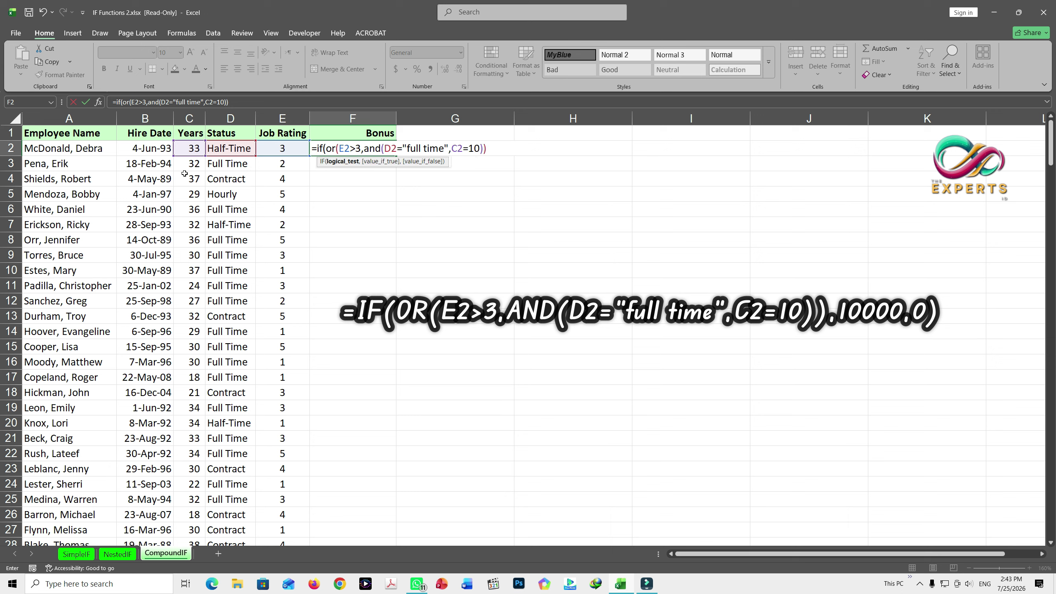
{"action": "type", "text": ",1000"}
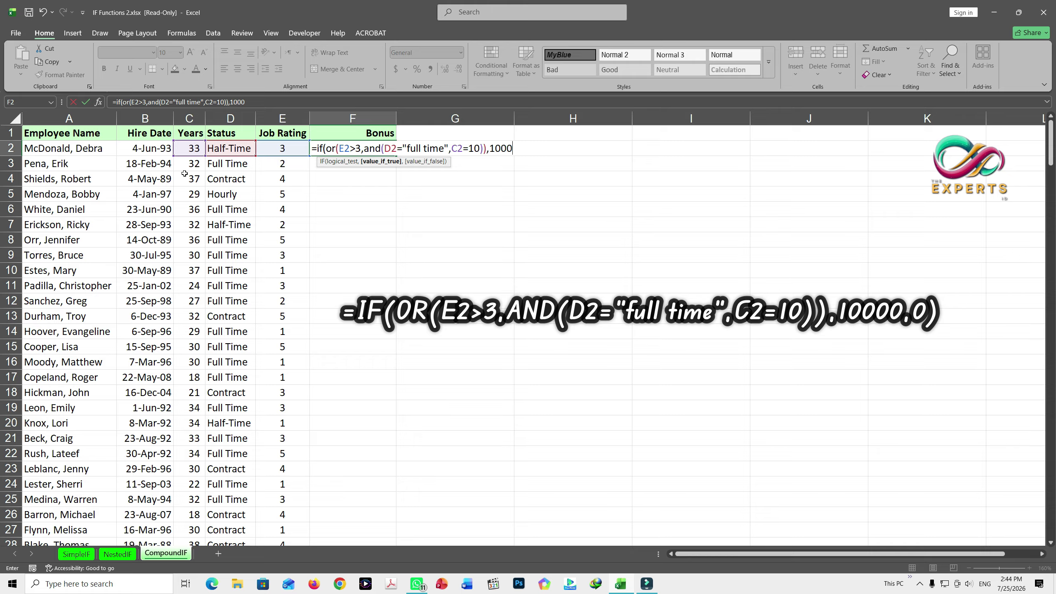
{"action": "type", "text": "0,0)"}
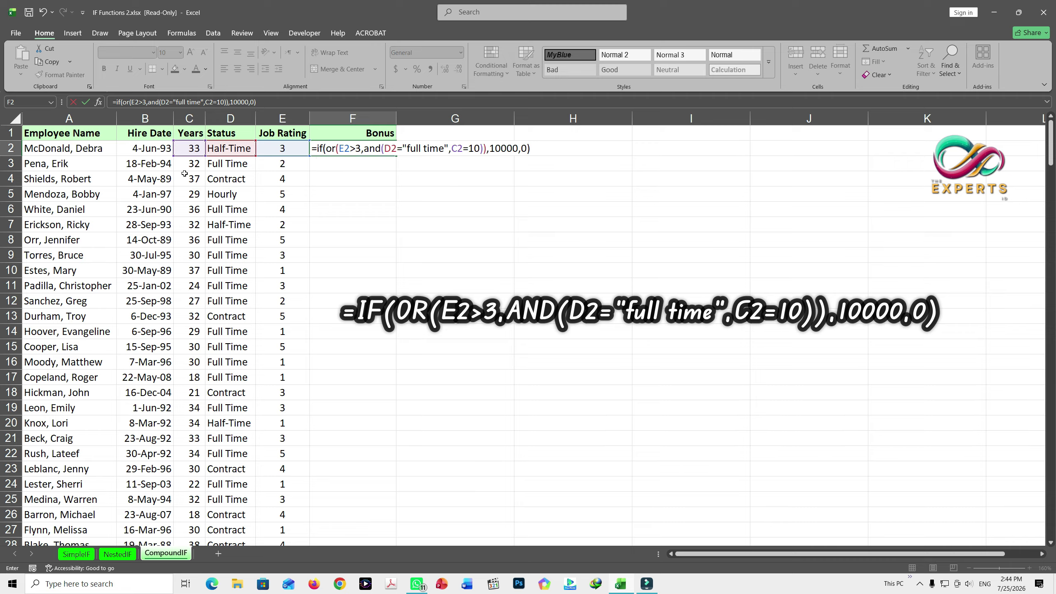
{"action": "key", "text": "Return"}
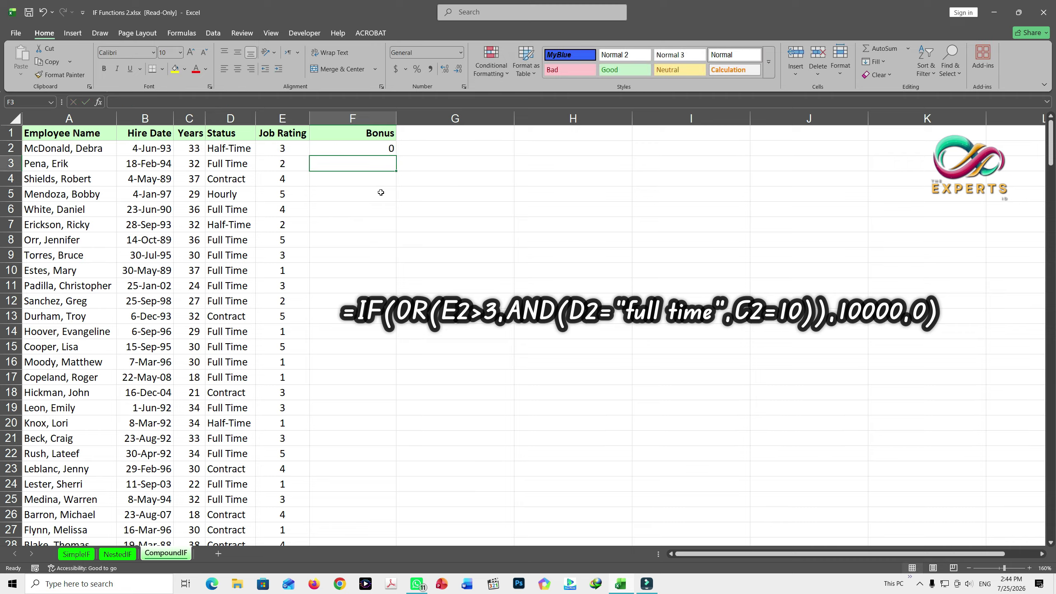
Test the F2 formula with a Job Rating of 4 in E2, and undo the rating change.
{"action": "left_click", "coordinate": [379, 148]}
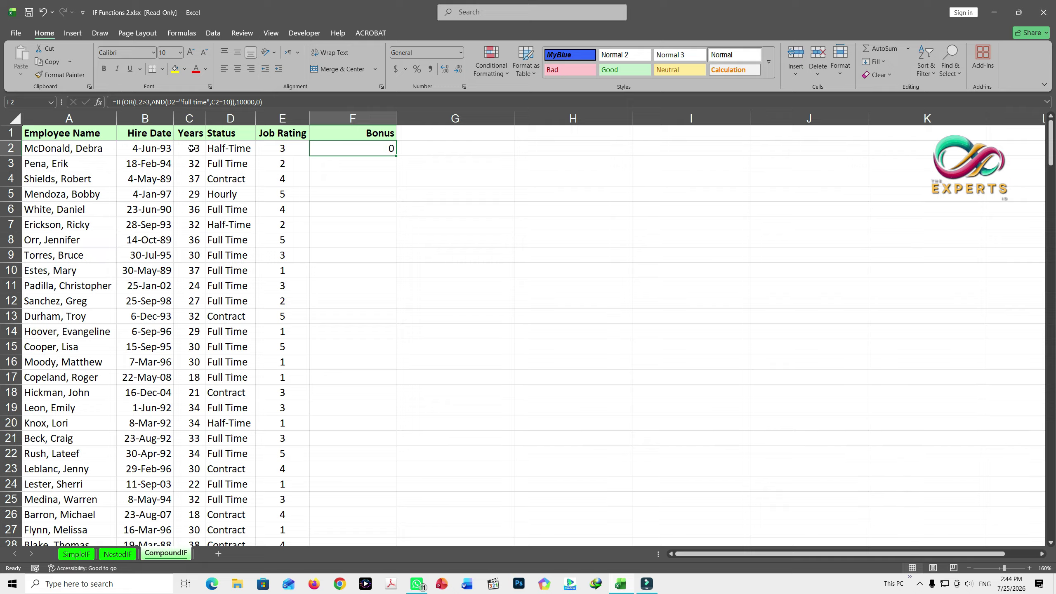
{"action": "left_click", "coordinate": [274, 147]}
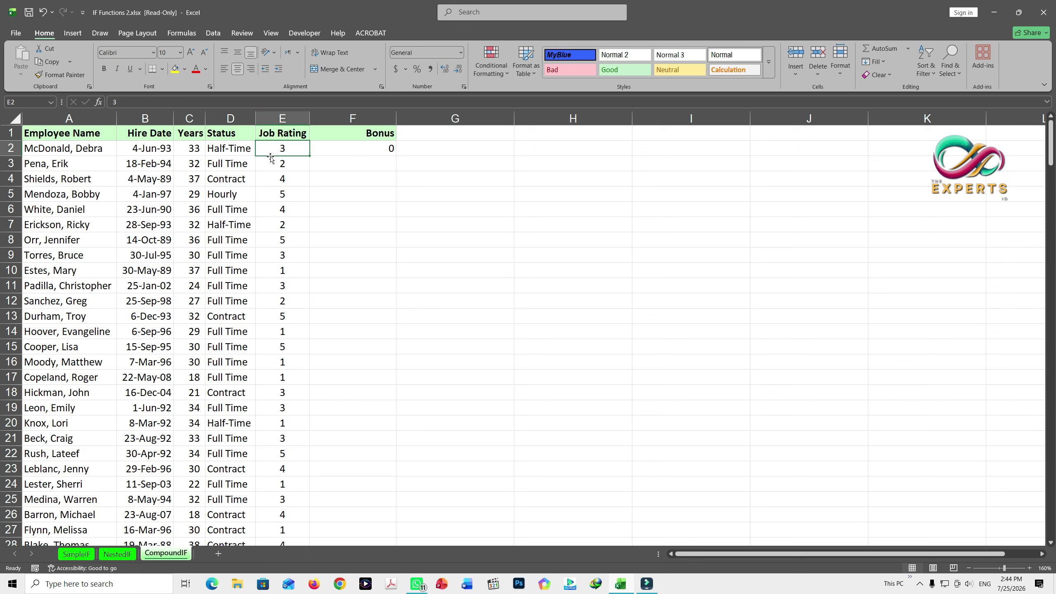
{"action": "type", "text": "4"}
{"action": "key", "text": "Return"}
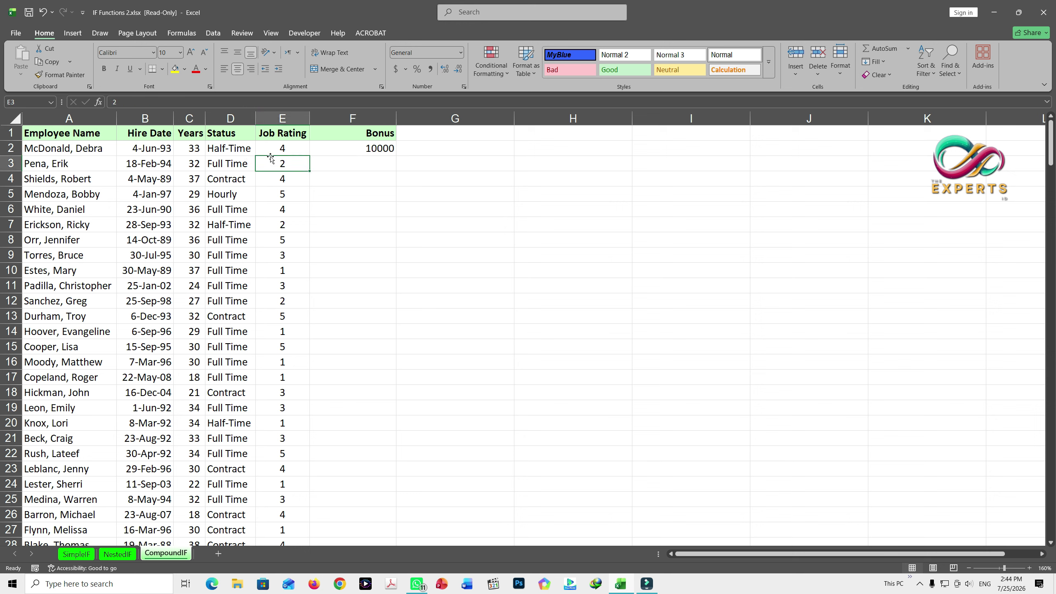
{"action": "key", "text": "ctrl+z"}
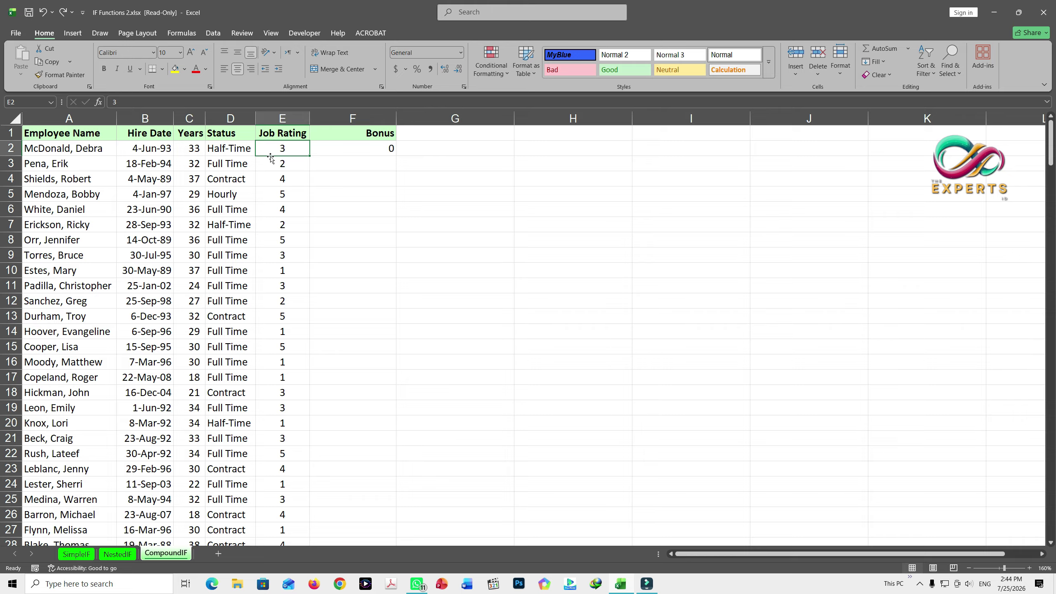
Fill the F2 formula down the Bonus column.
{"action": "left_click", "coordinate": [380, 153]}
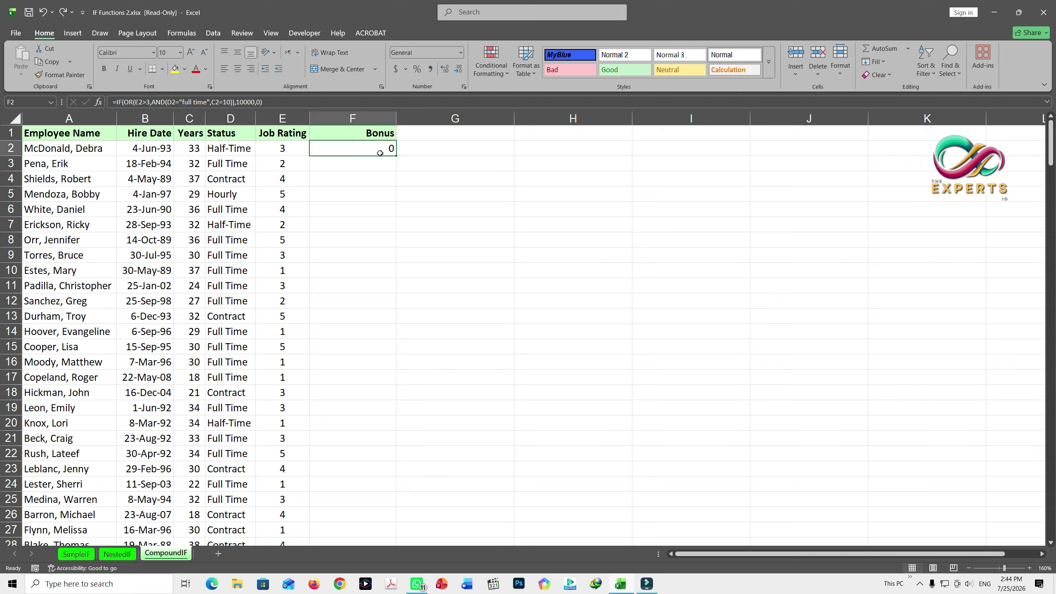
{"action": "double_click", "coordinate": [397, 156]}
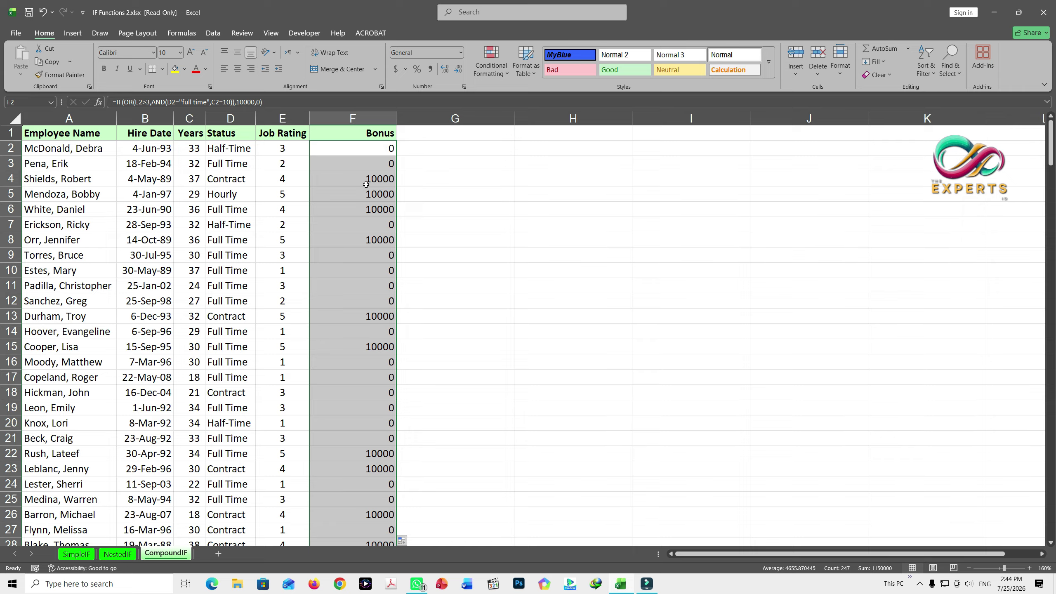
Check the Bonus results in rows 2 to 4 against their Job Rating, Status and Years cells.
{"action": "left_click", "coordinate": [288, 148]}
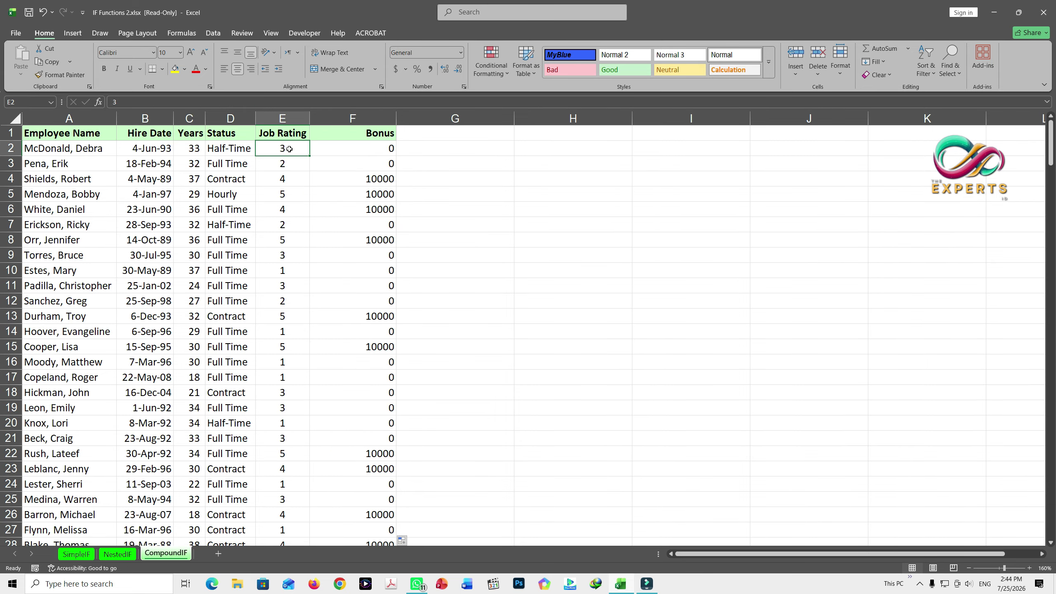
{"action": "left_click", "coordinate": [240, 165]}
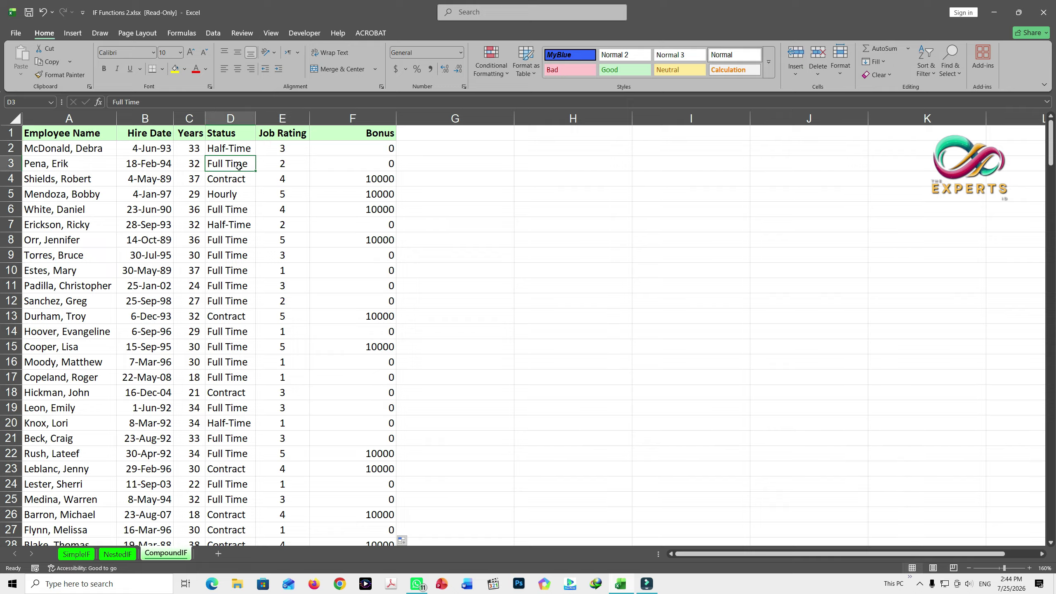
{"action": "left_click", "coordinate": [191, 167]}
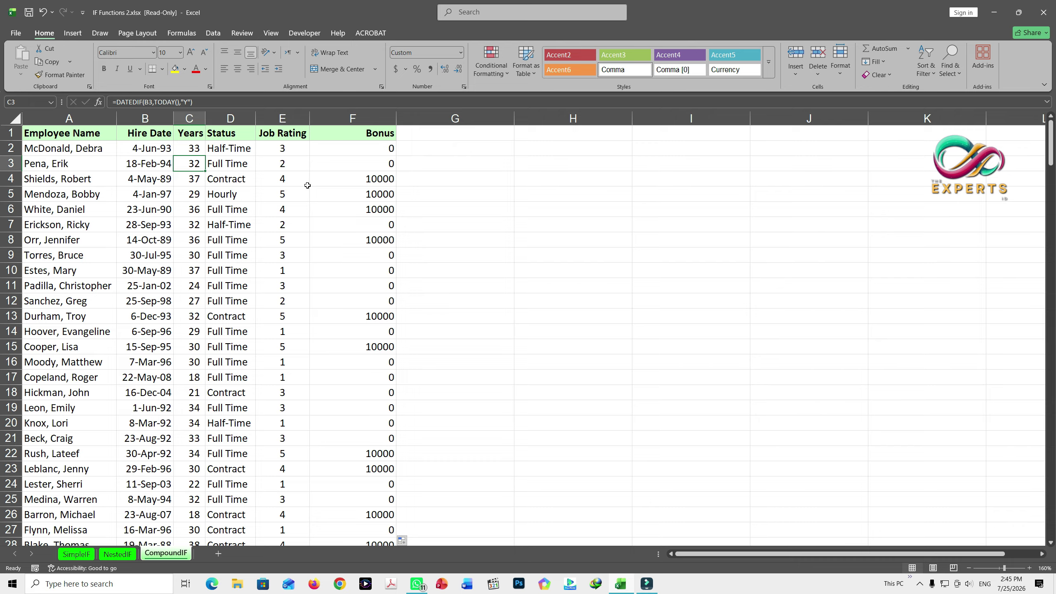
{"action": "left_click", "coordinate": [197, 181]}
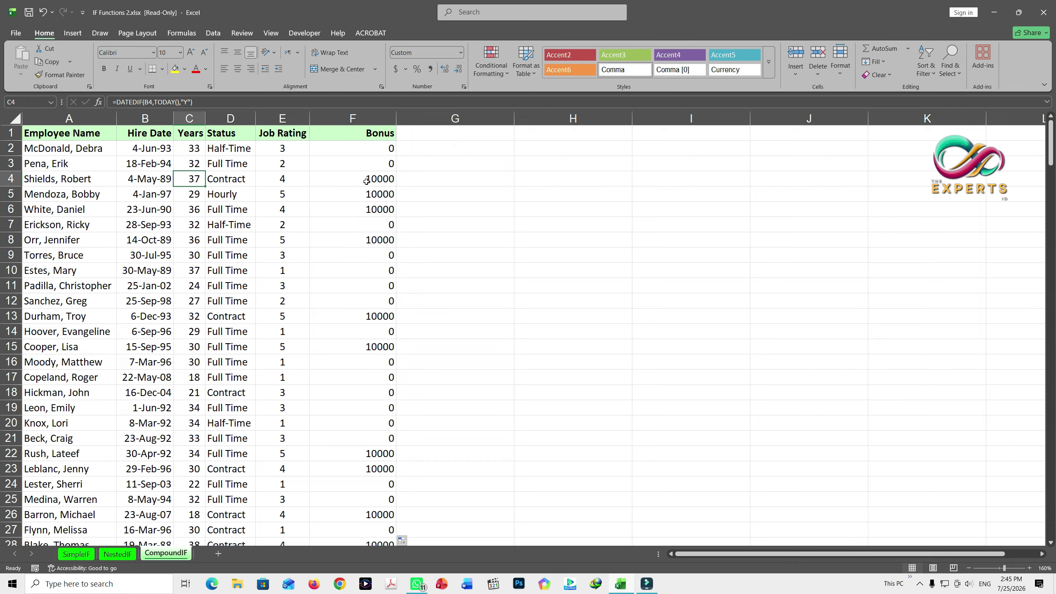
{"action": "left_click", "coordinate": [242, 180]}
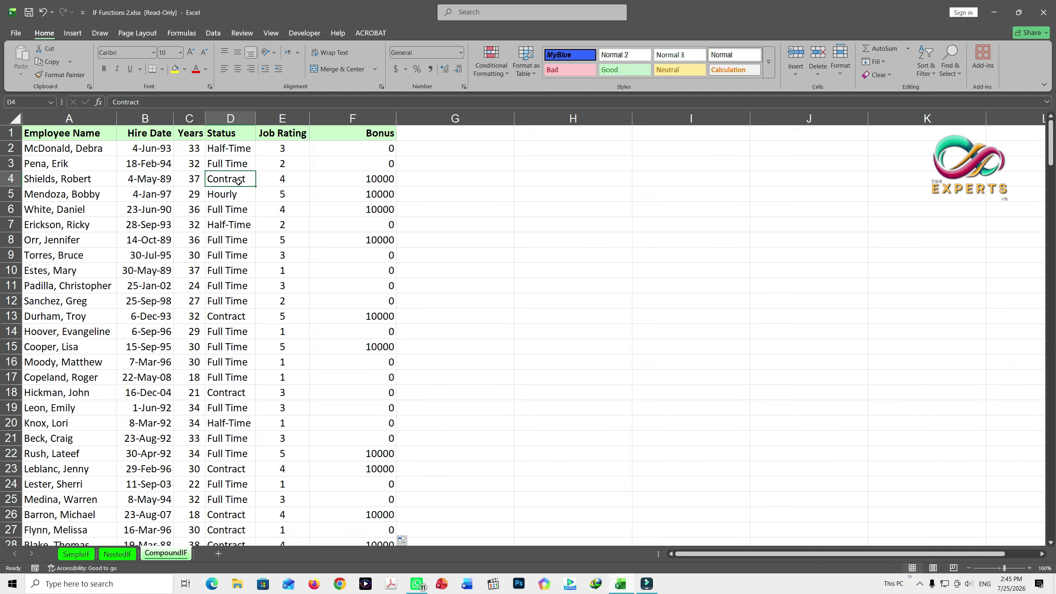
{"action": "left_click", "coordinate": [196, 179]}
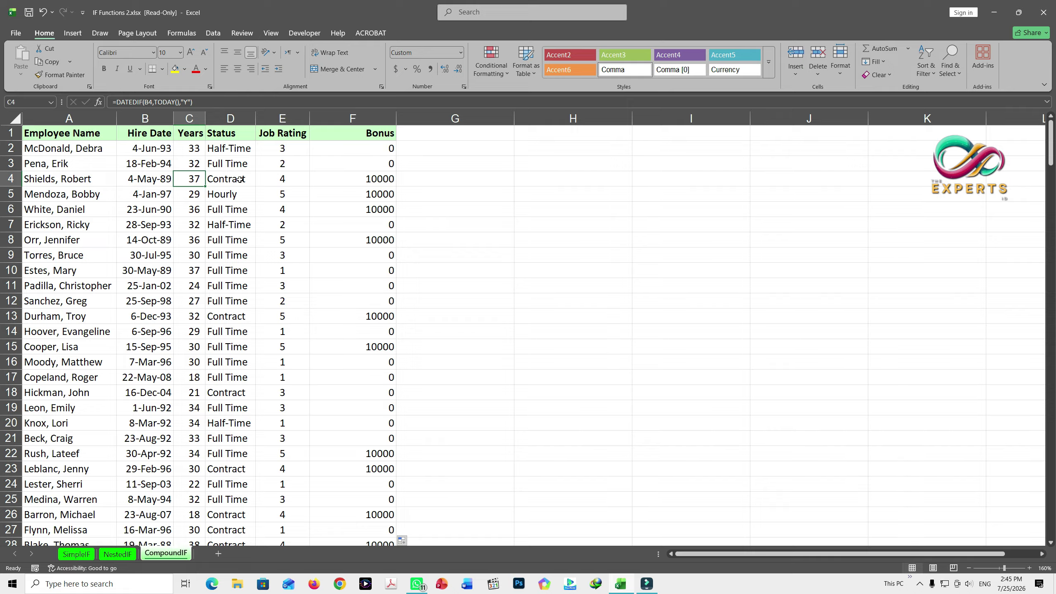
{"action": "left_click", "coordinate": [291, 179]}
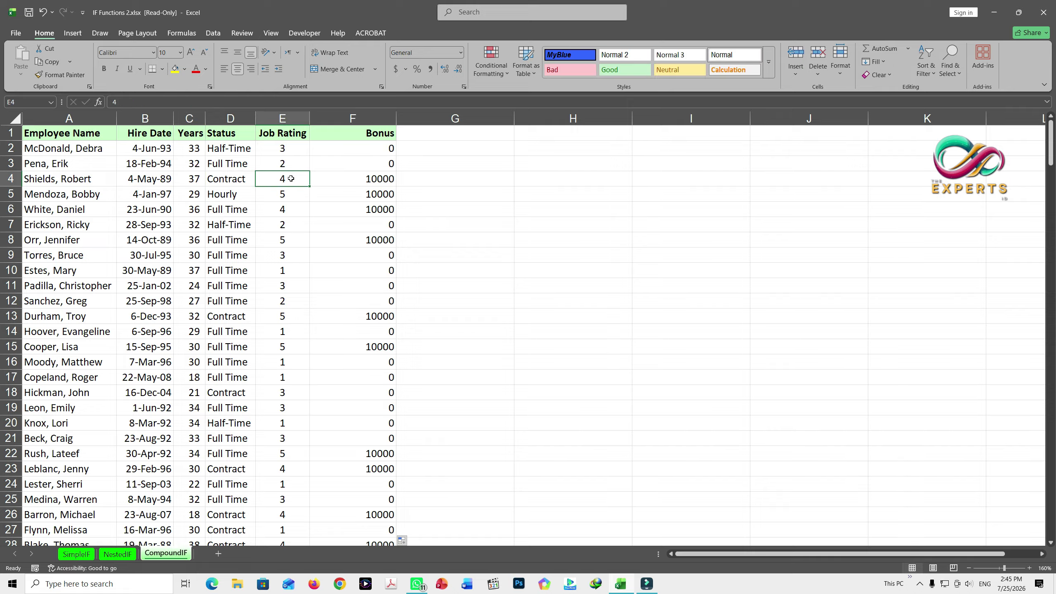
{"action": "left_click", "coordinate": [236, 179]}
{"action": "left_click", "coordinate": [201, 179]}
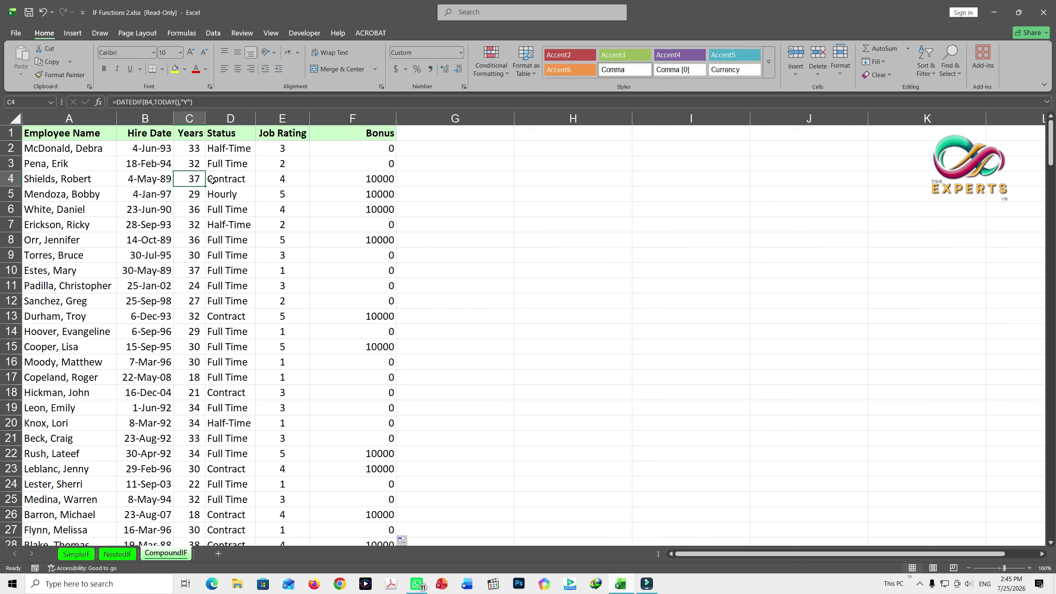
{"action": "left_click", "coordinate": [235, 180]}
{"action": "left_click", "coordinate": [187, 179]}
{"action": "left_click", "coordinate": [221, 180]}
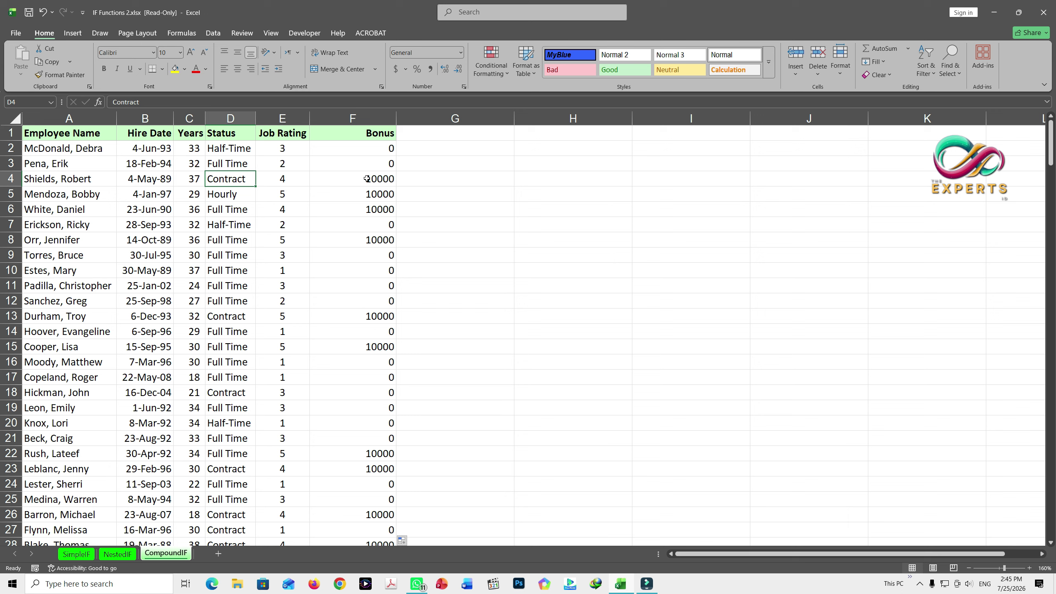
Examine the E2>3, D2="full time" and C2=10 conditions in the F2 Bonus formula, leaving the formula as it is.
{"action": "left_click", "coordinate": [386, 150]}
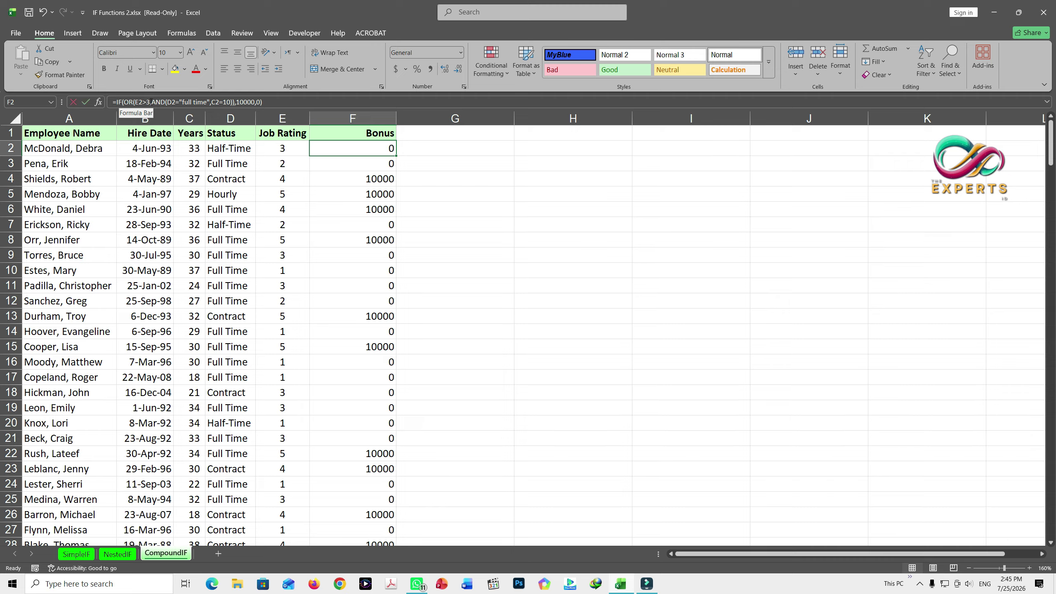
{"action": "left_click_drag", "start_coordinate": [149, 101], "coordinate": [115, 106]}
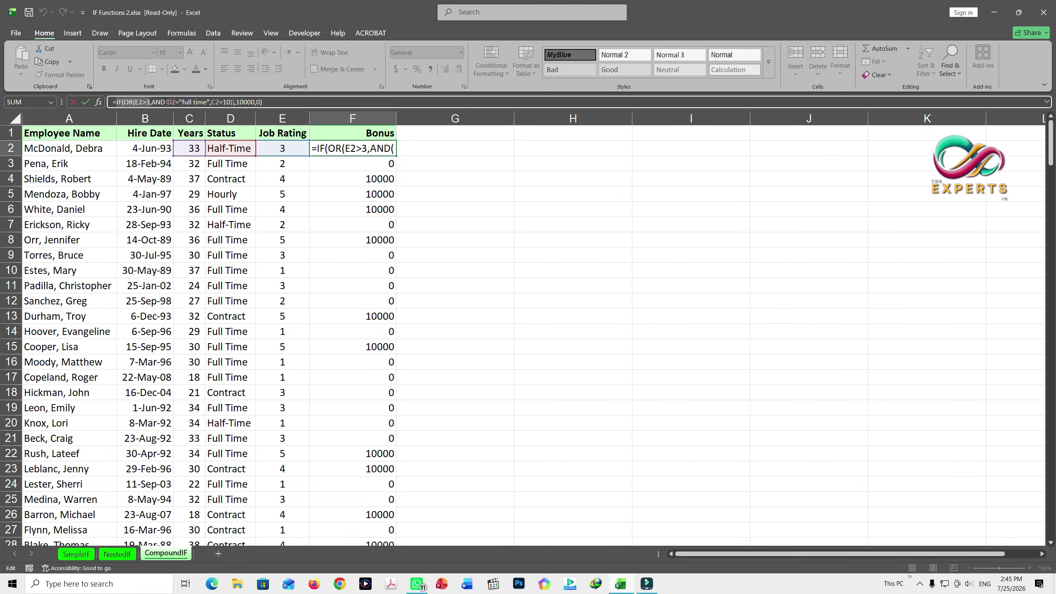
{"action": "left_click_drag", "start_coordinate": [167, 102], "coordinate": [210, 102]}
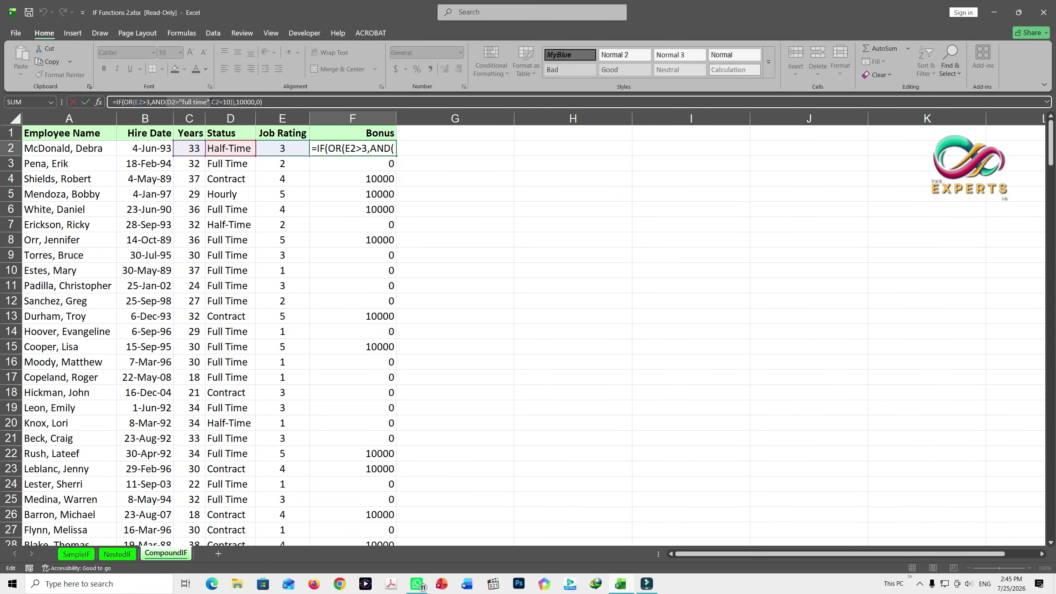
{"action": "left_click_drag", "start_coordinate": [210, 102], "coordinate": [232, 102]}
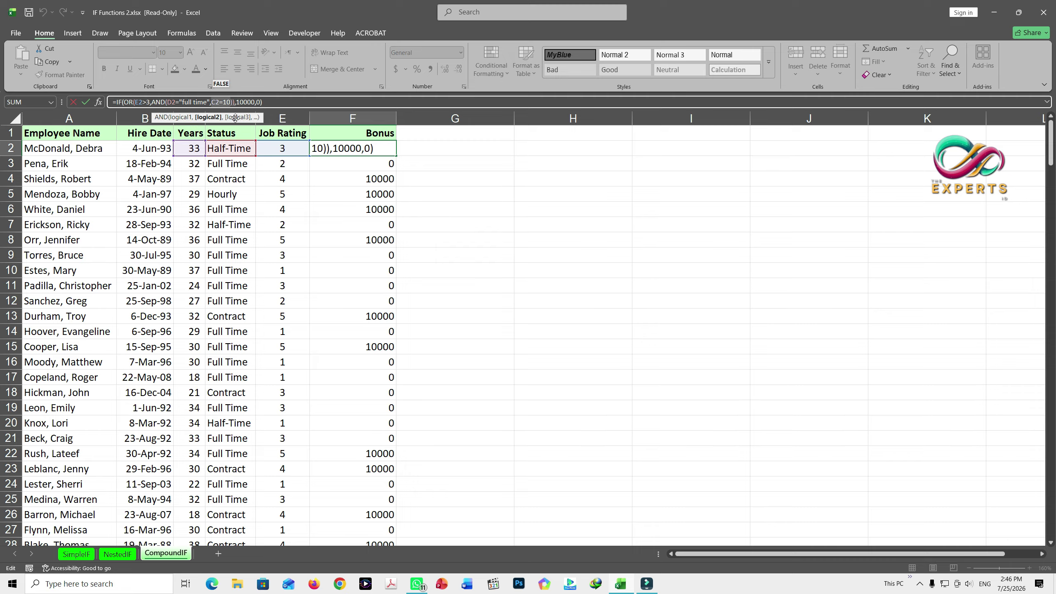
{"action": "left_click", "coordinate": [271, 103]}
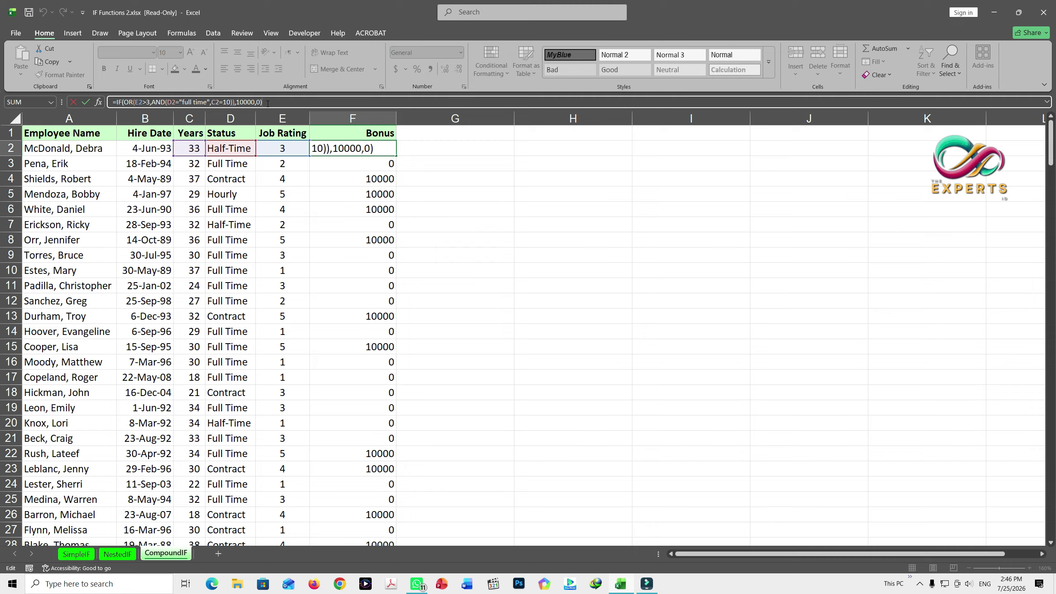
{"action": "key", "text": "Return"}
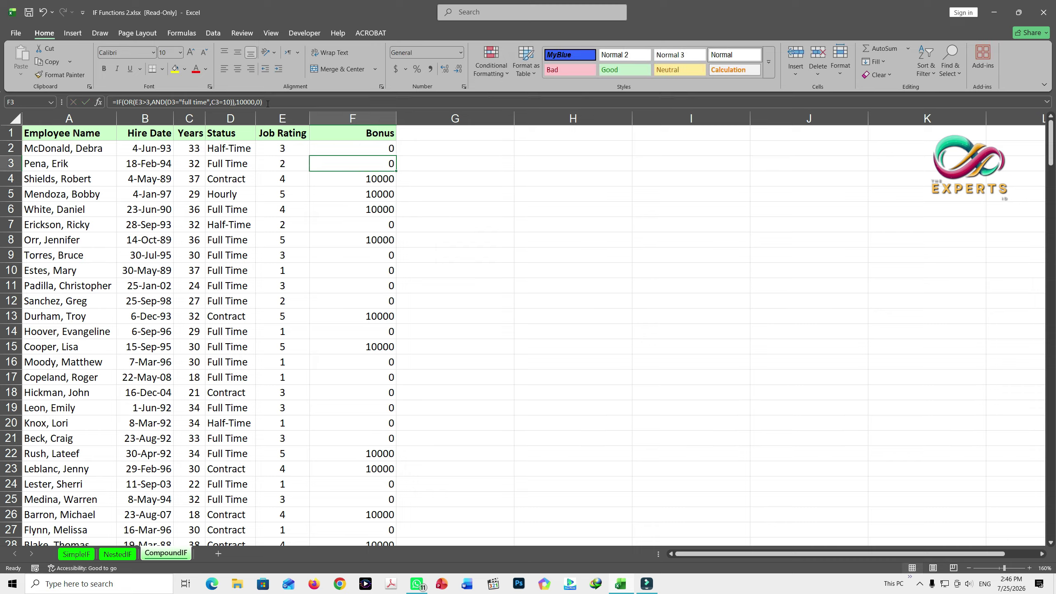
Fill the compound IF formula from F2 down the Bonus column again.
{"action": "left_click", "coordinate": [380, 150]}
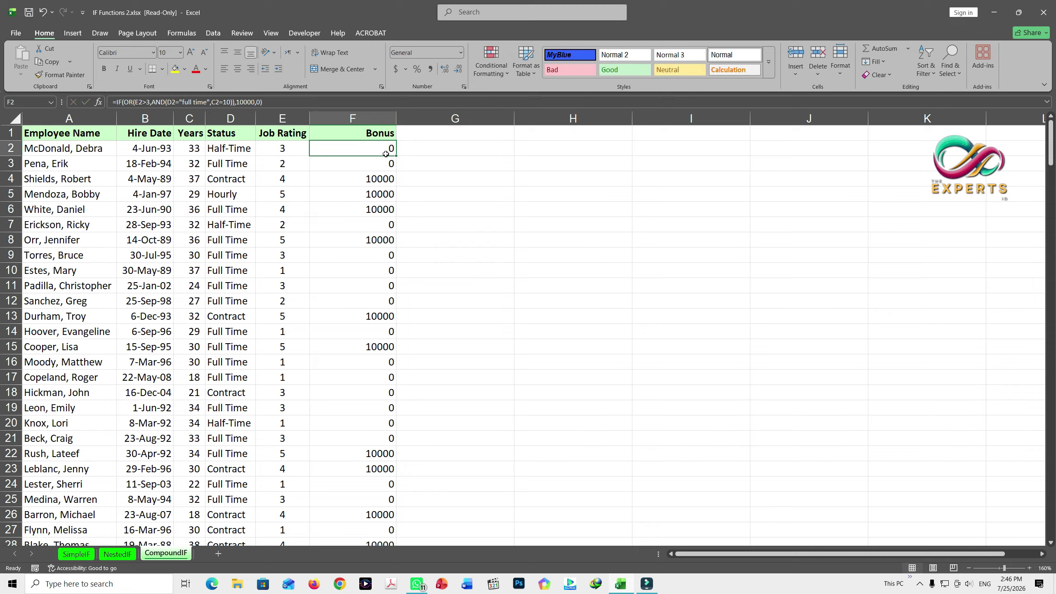
{"action": "double_click", "coordinate": [395, 156]}
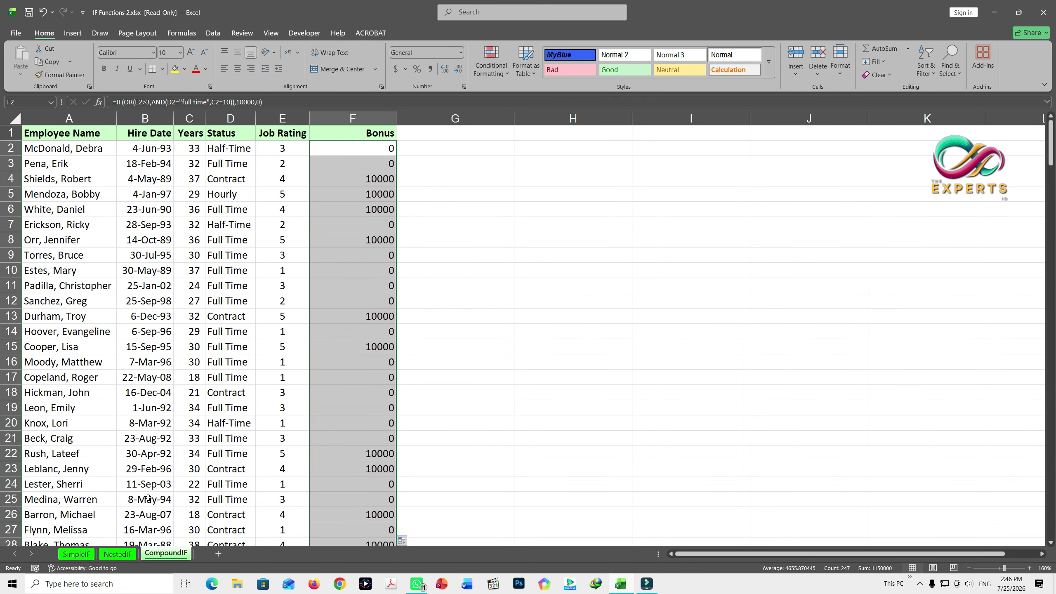
Review the bonus formulas on the NestedIF and SimpleIF sheets, and return to the CompoundIF sheet.
{"action": "left_click", "coordinate": [120, 552]}
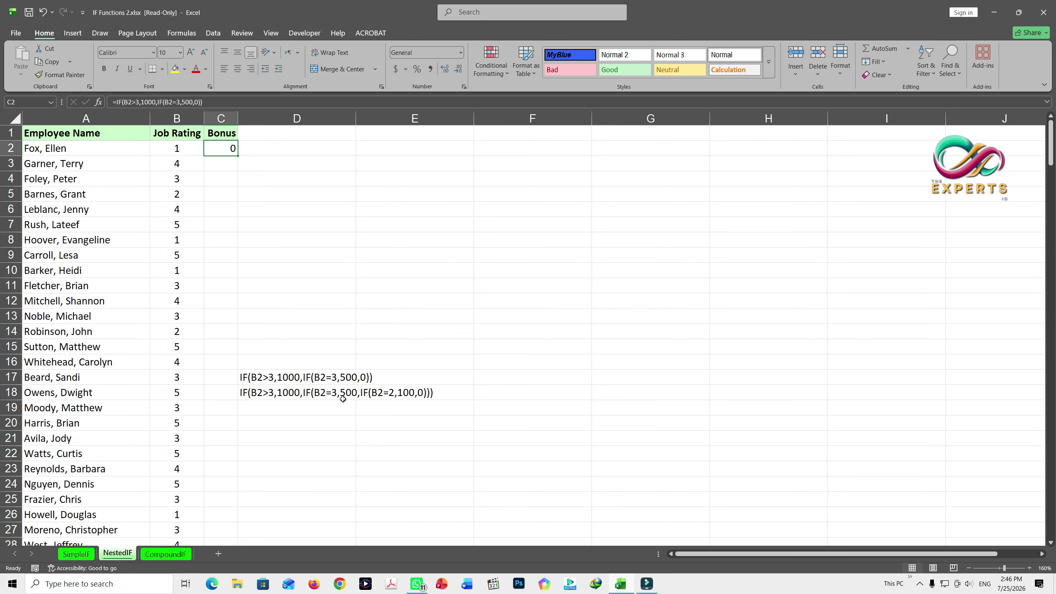
{"action": "left_click", "coordinate": [75, 554]}
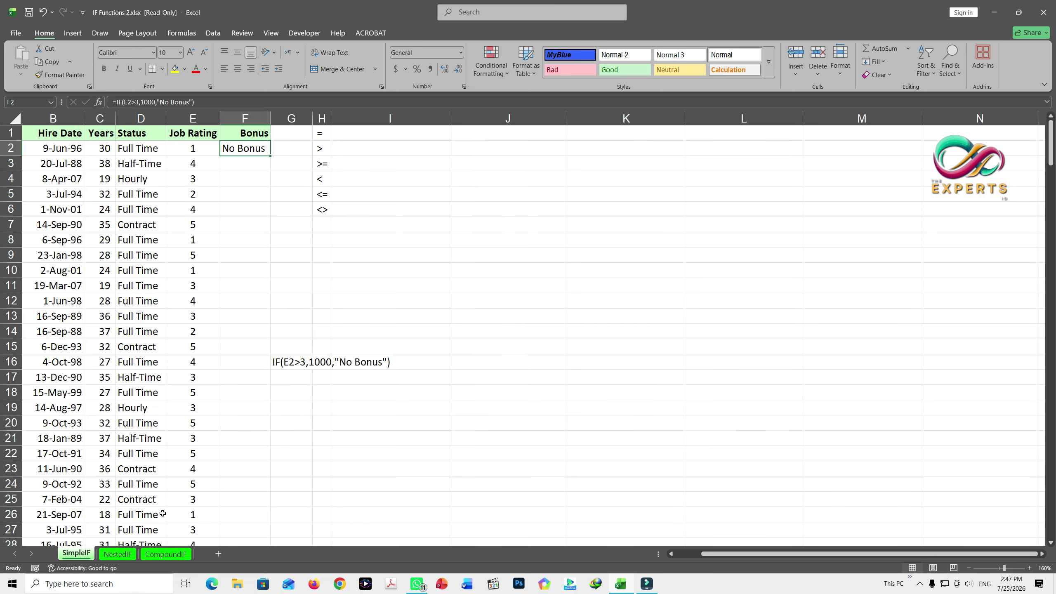
{"action": "left_click", "coordinate": [166, 554]}
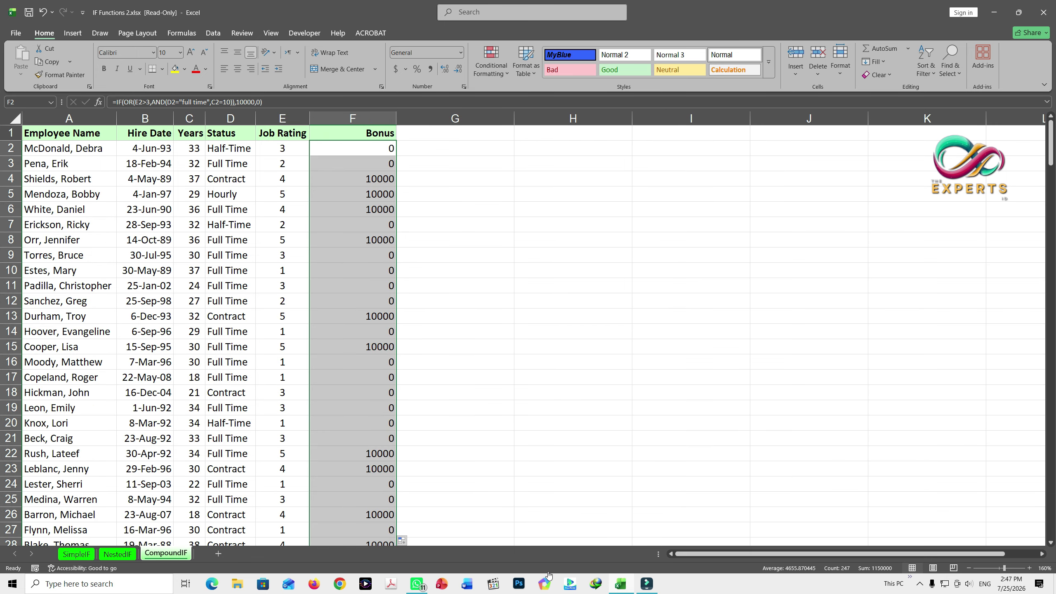